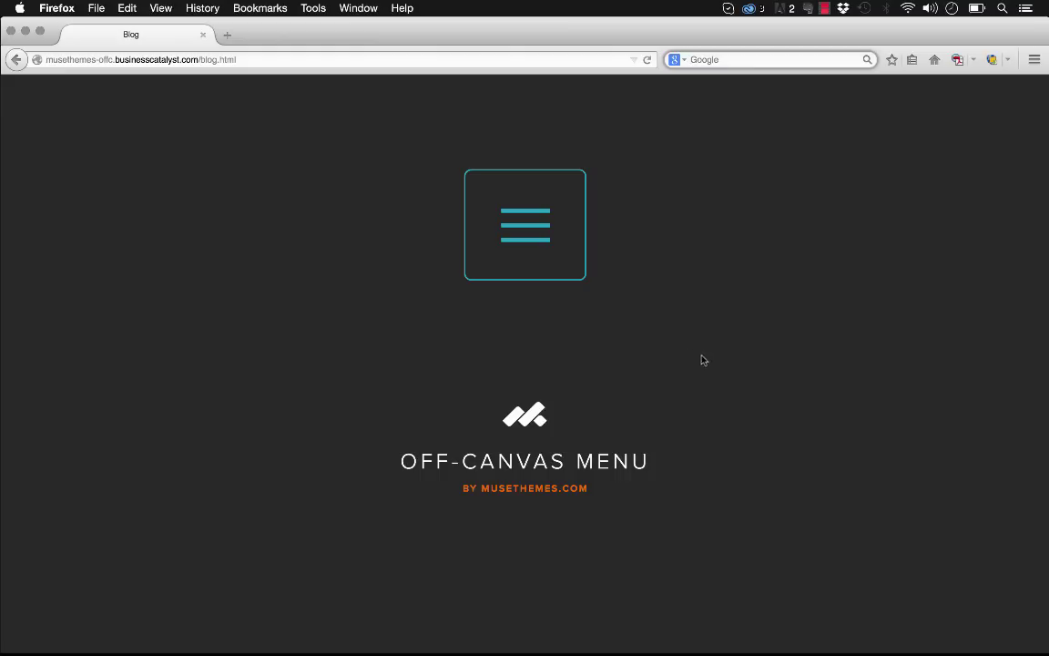
# Open and close the demo blog page's off-canvas sidebar menu twice in Firefox.
pyautogui.click(536, 252)
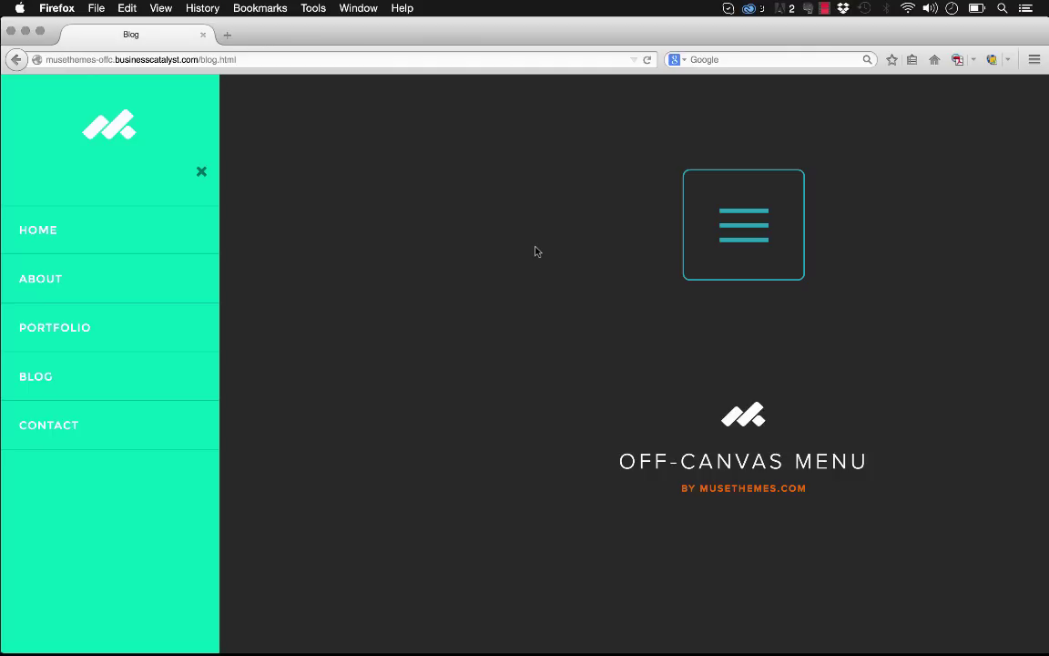
pyautogui.click(203, 173)
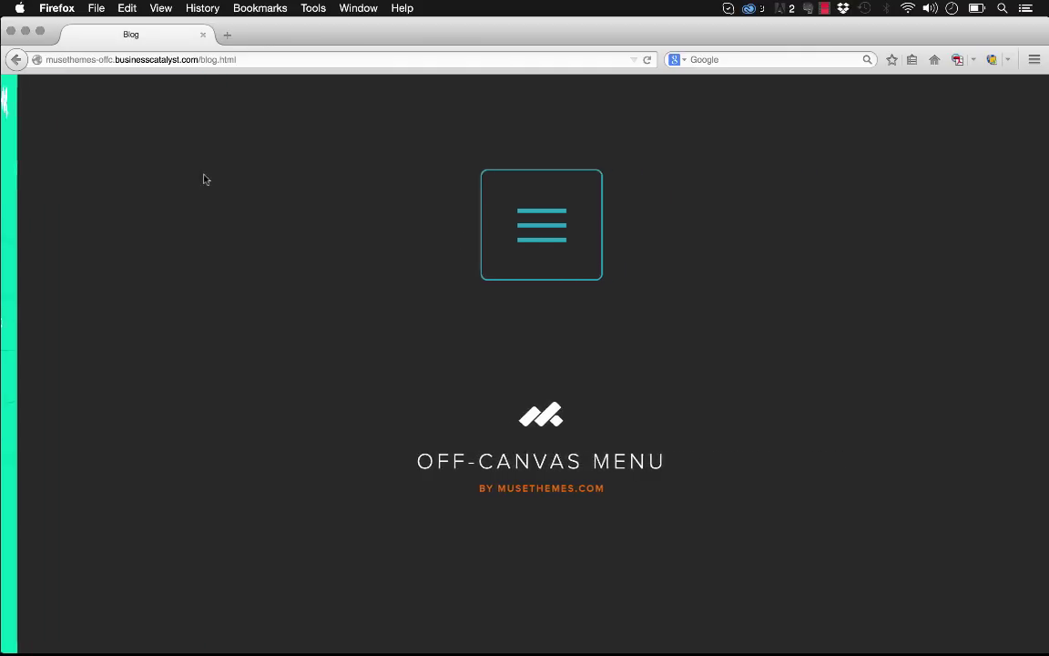
pyautogui.click(532, 243)
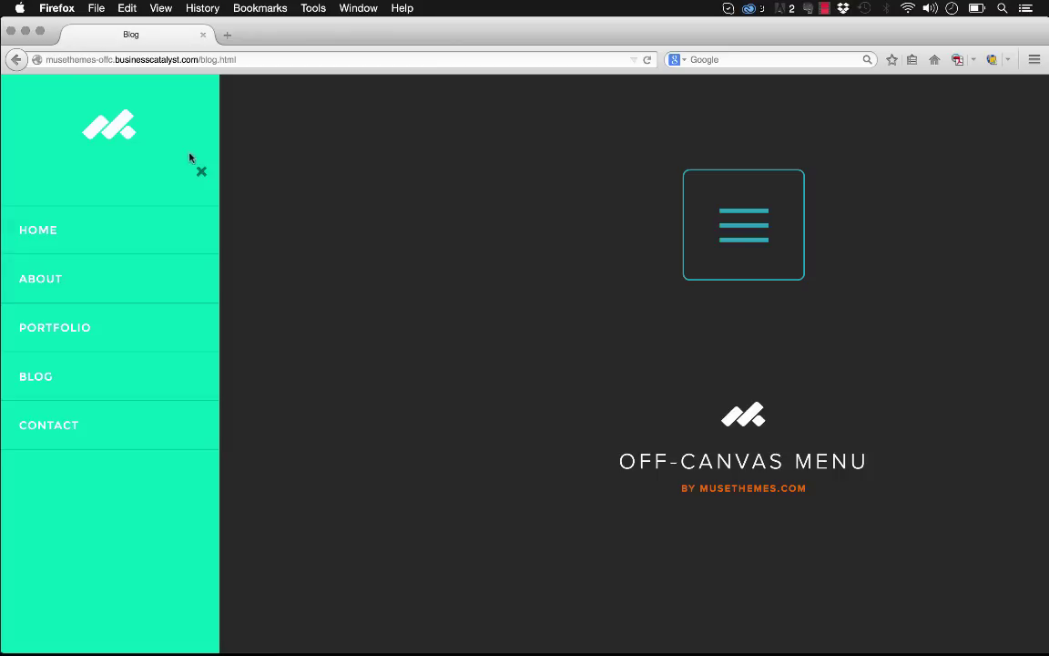
pyautogui.click(202, 175)
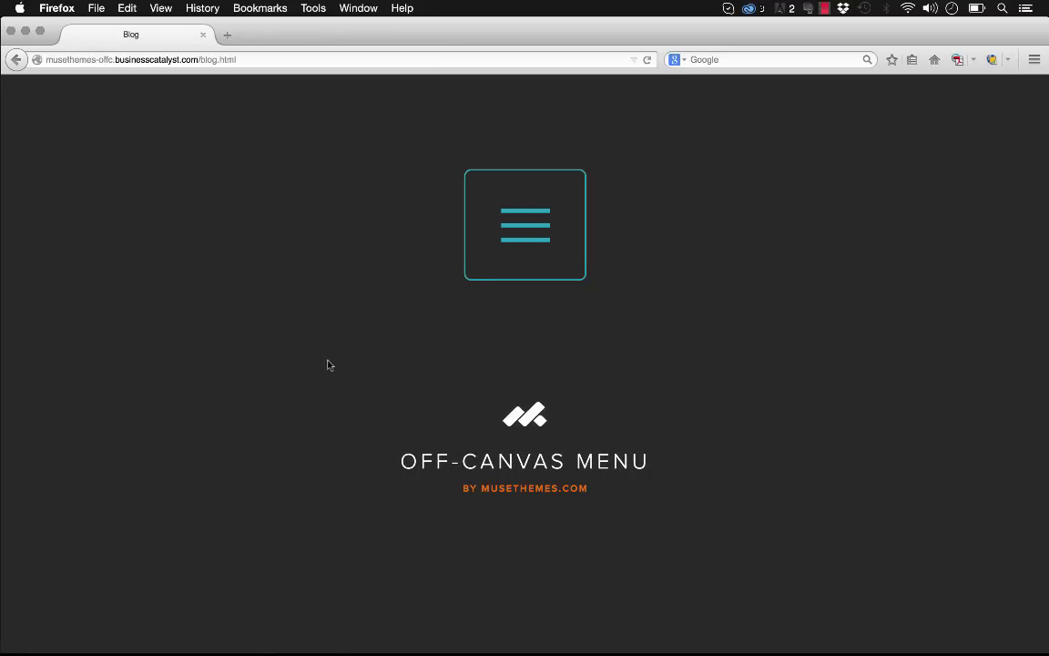
# In Adobe Muse, create a new site with the default layout settings.
pyautogui.click(385, 628)
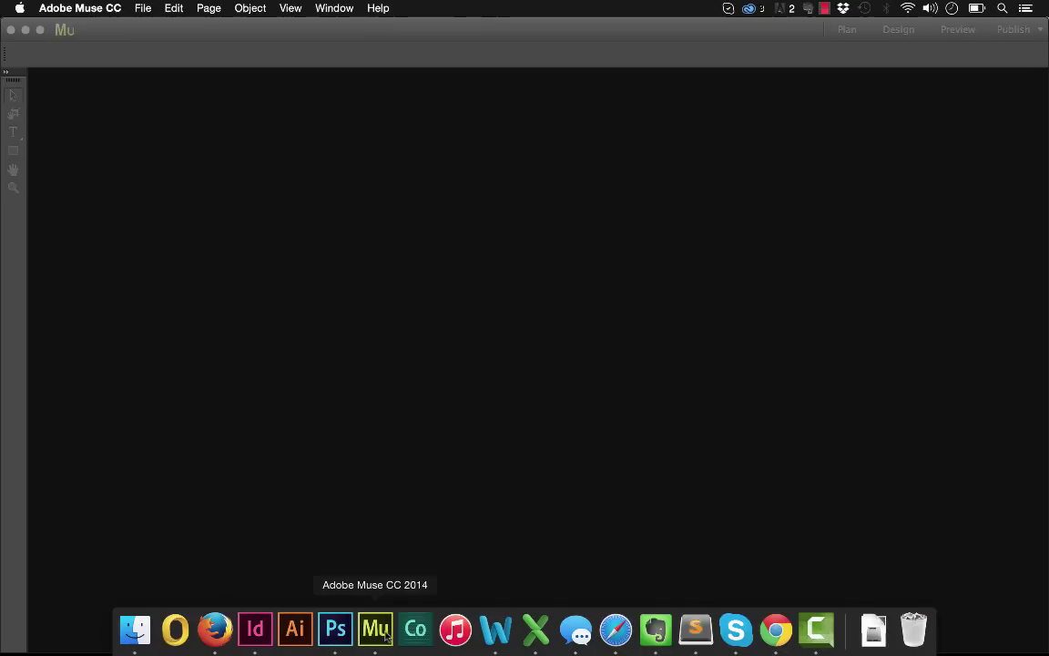
pyautogui.click(135, 8)
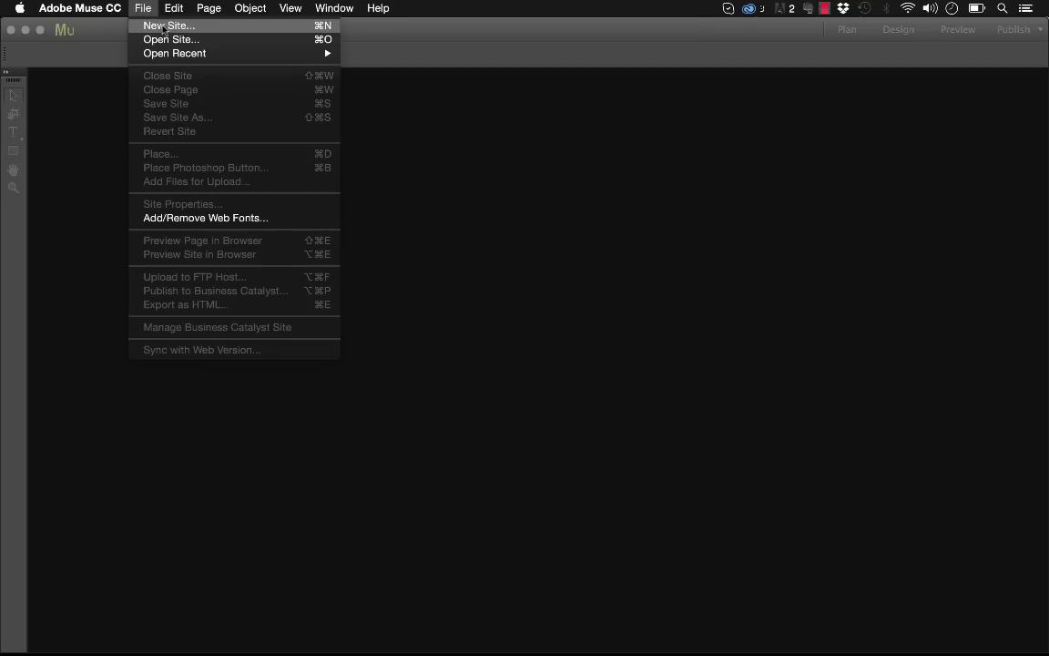
pyautogui.click(164, 29)
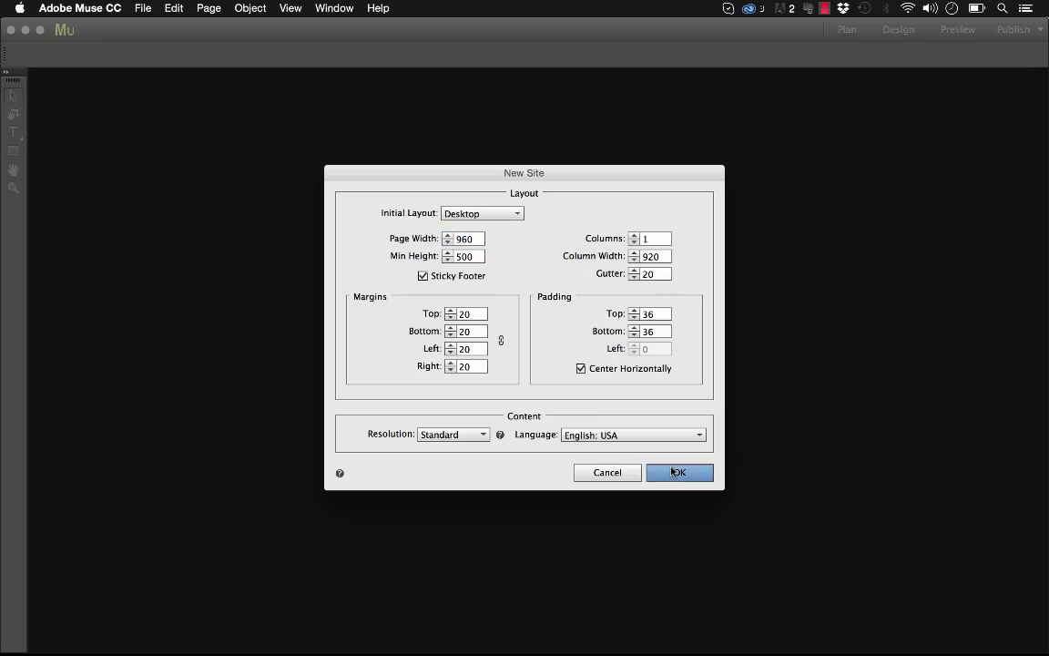
pyautogui.click(672, 470)
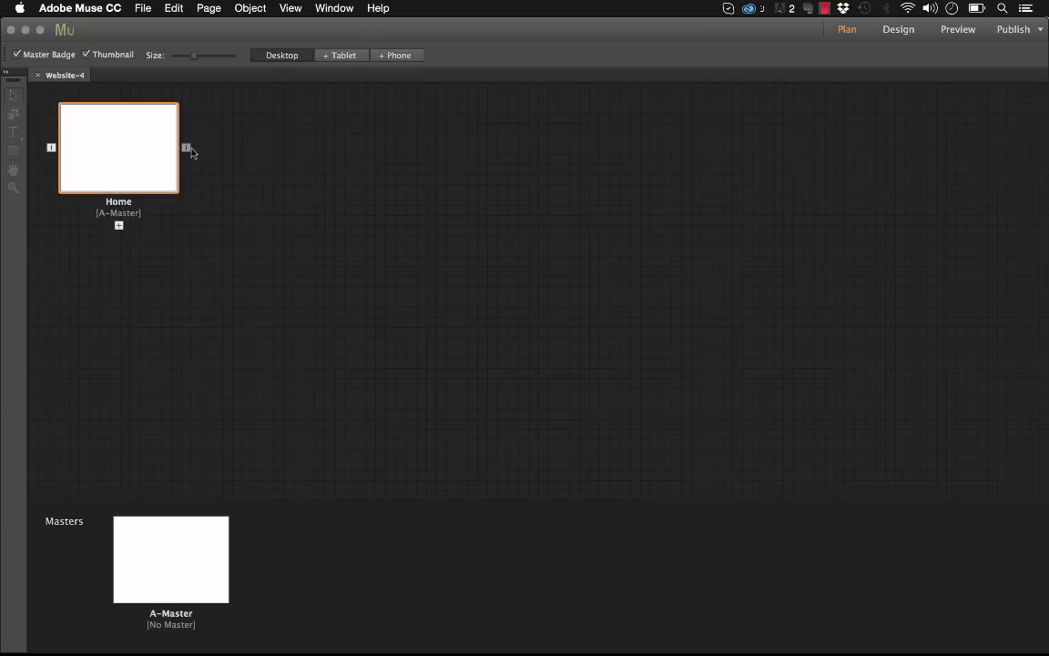
# Add an About page after Home and a Portfolio page after About.
pyautogui.click(186, 147)
pyautogui.write('About')
pyautogui.press('Return')
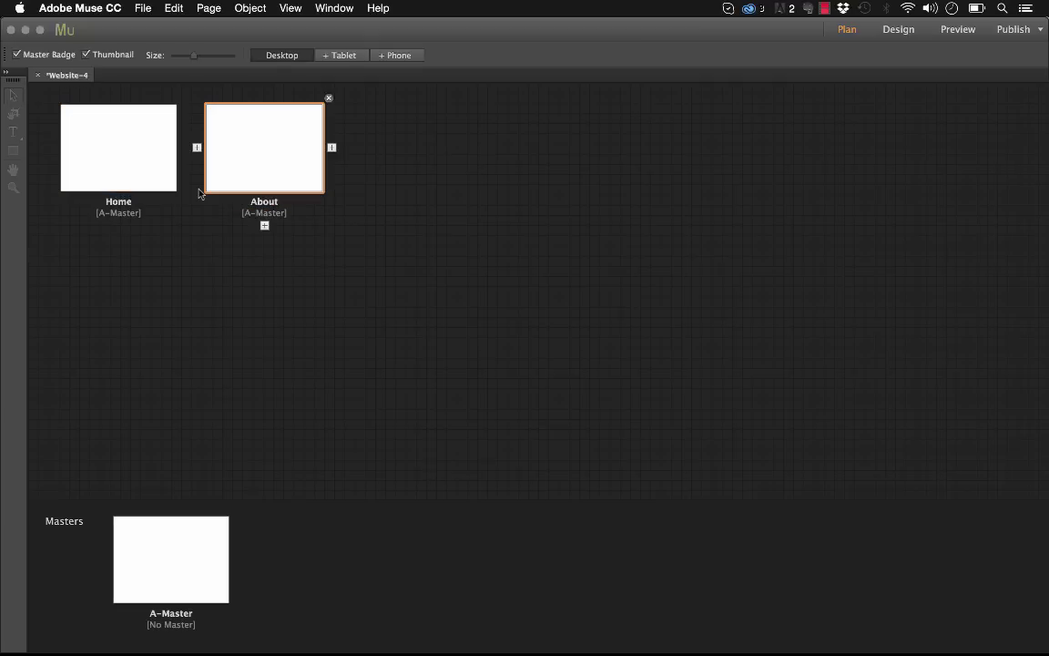
pyautogui.click(332, 147)
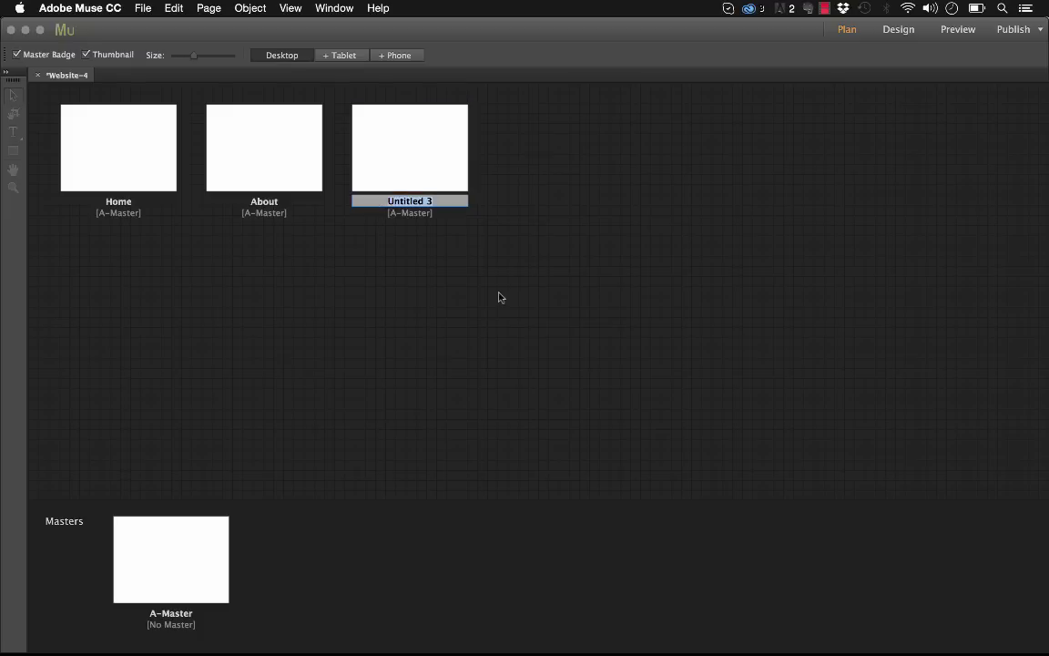
pyautogui.write('Portfolio')
pyautogui.press('Return')
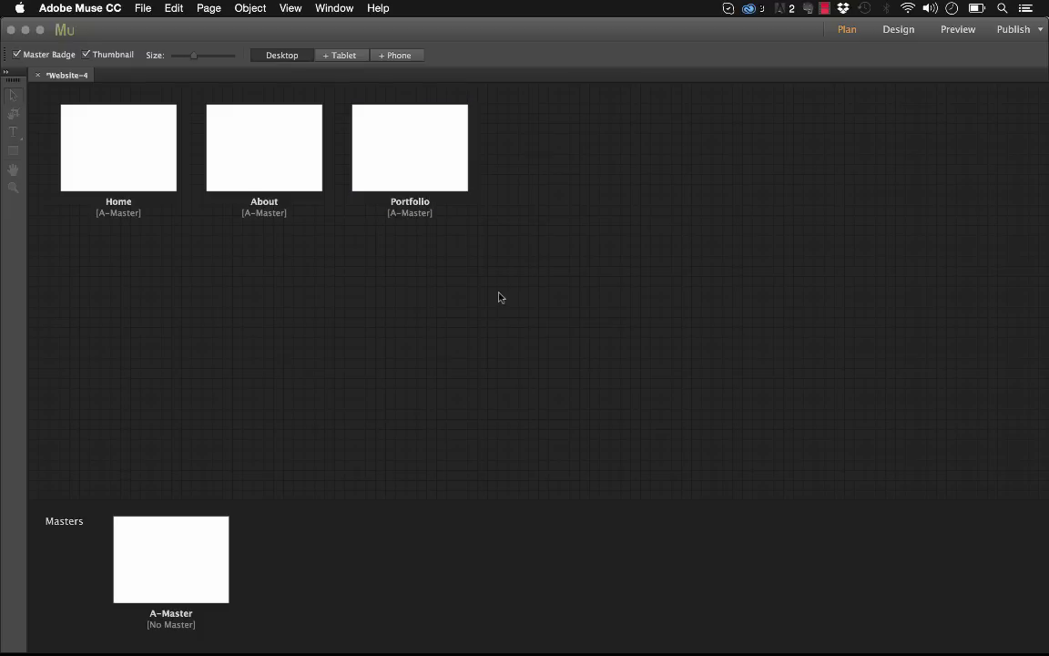
pyautogui.moveTo(181, 559)
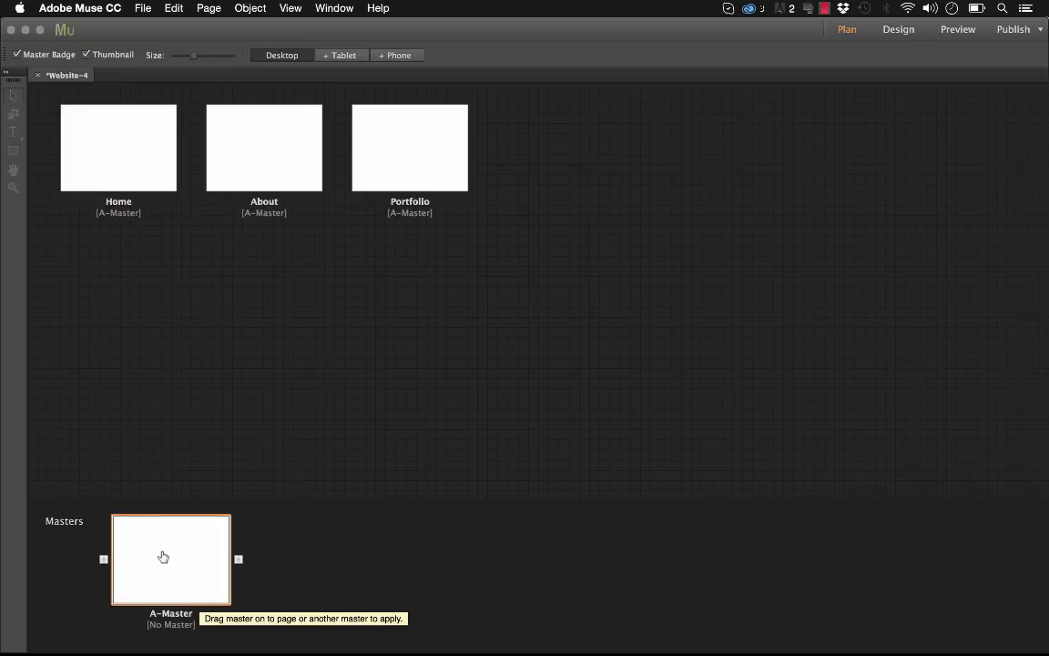
# Open the A-Master page in Design view at 75% zoom.
pyautogui.doubleClick(163, 557)
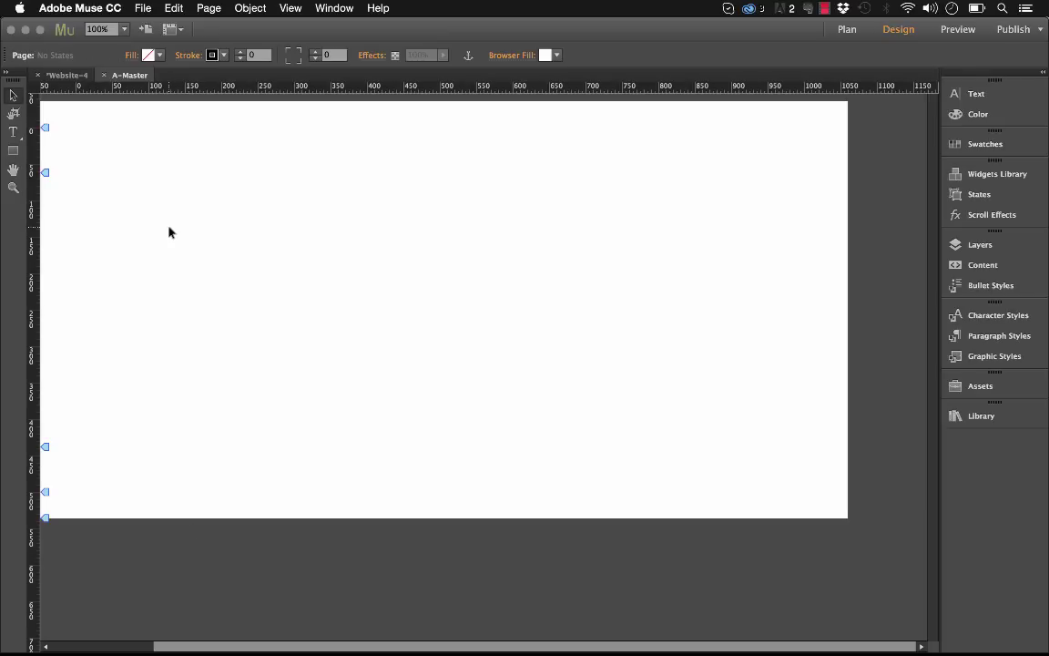
pyautogui.click(115, 29)
pyautogui.click(135, 60)
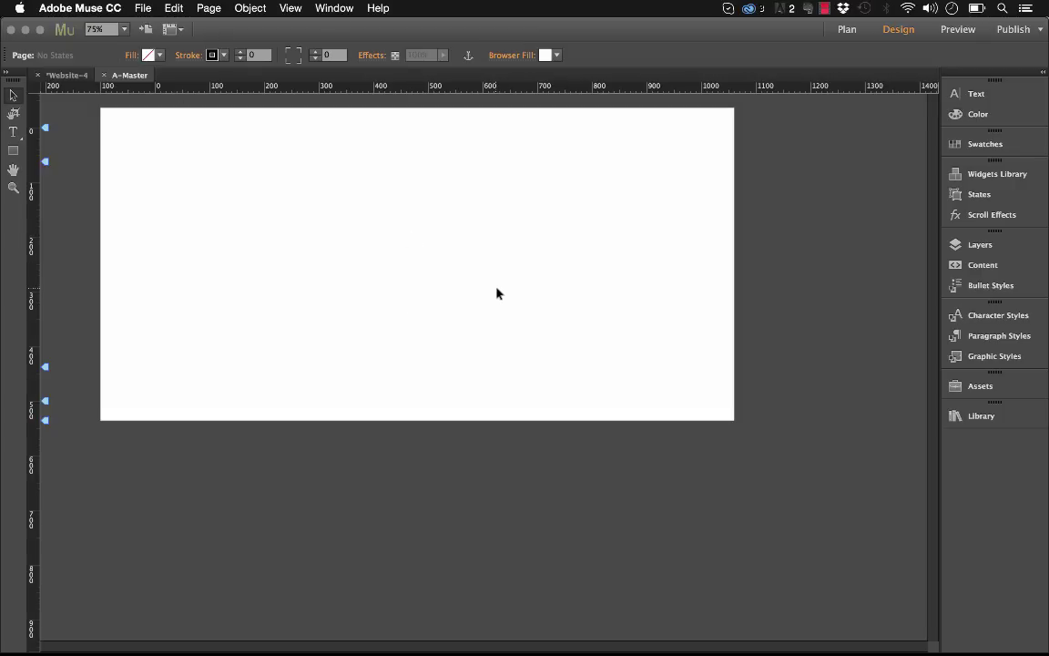
# Select 041 – Sidebar Menu (Off-Canvas) in the Library's MuseThemes – Toolbox (8.10.4) folder.
pyautogui.click(982, 417)
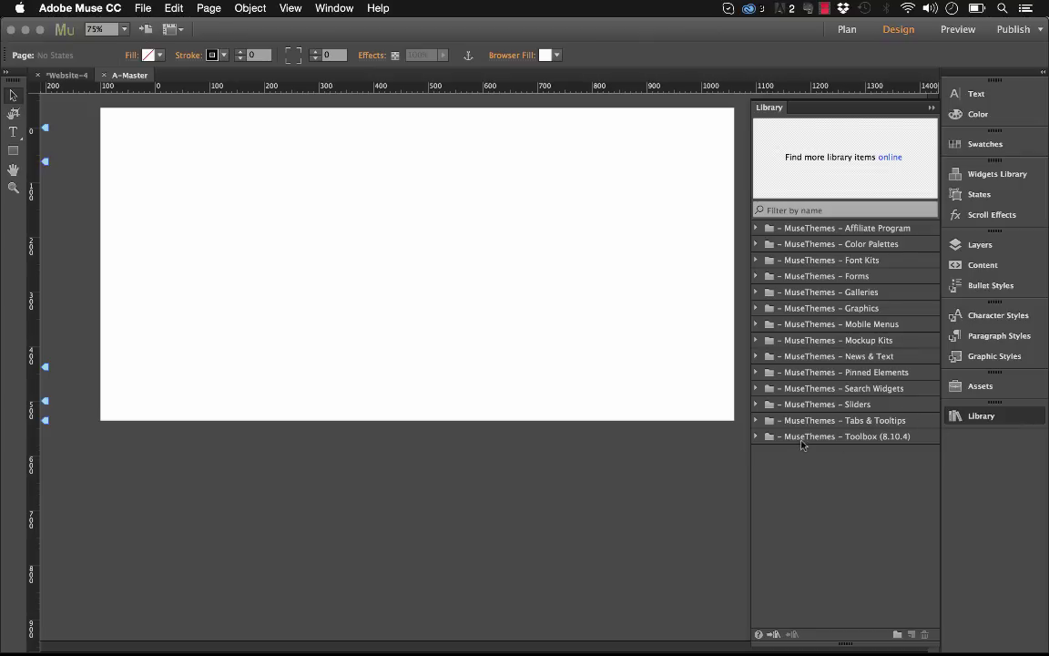
pyautogui.click(755, 437)
pyautogui.click(888, 438)
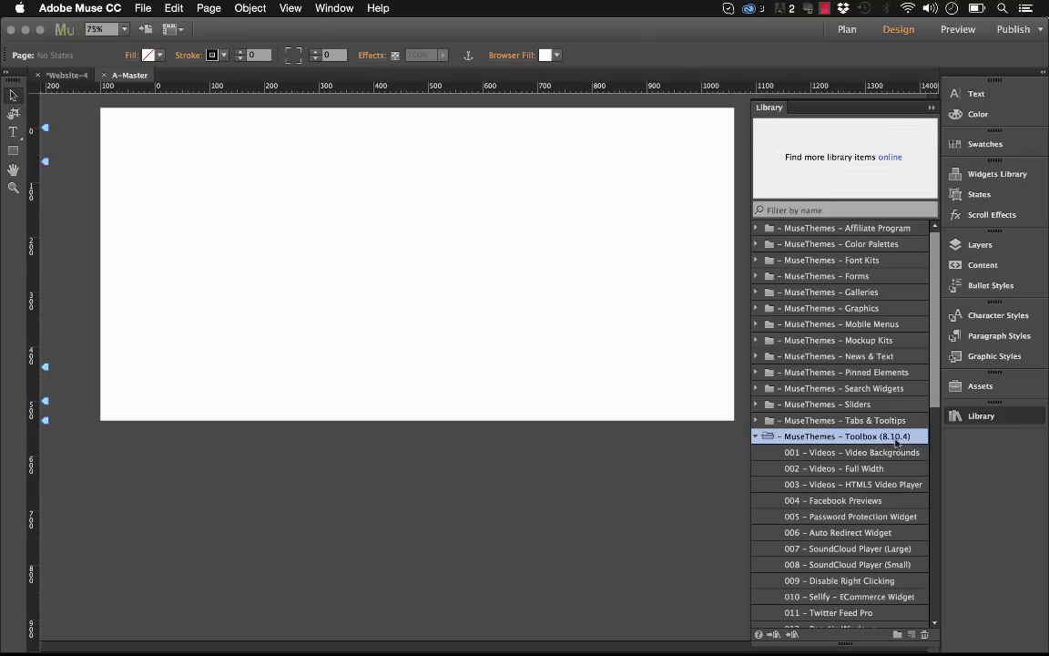
pyautogui.scroll(-10, 892, 442)
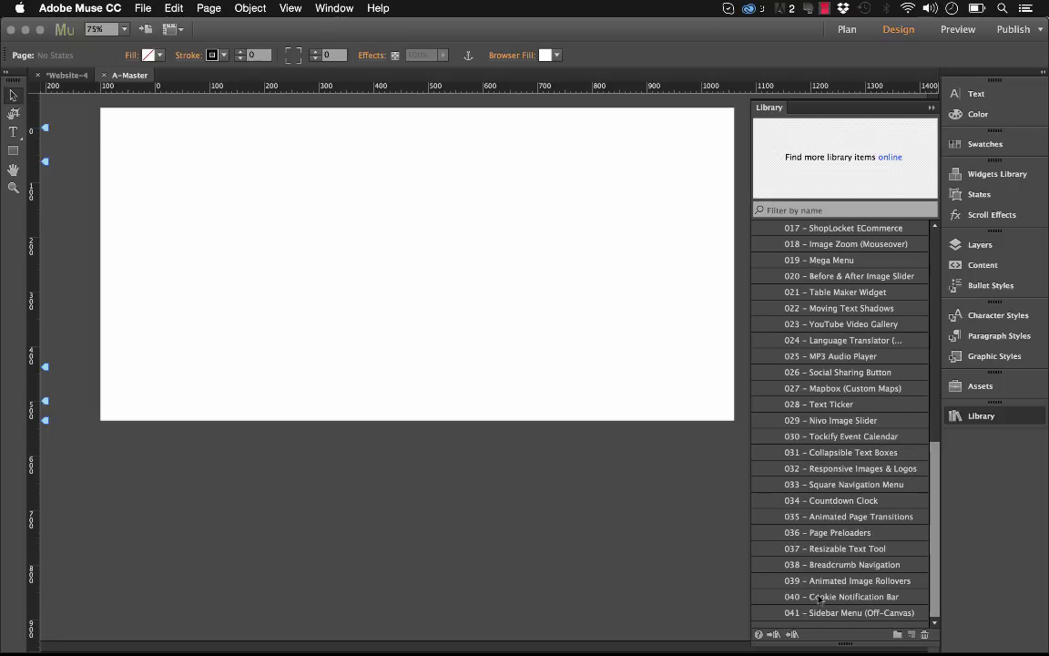
pyautogui.click(827, 613)
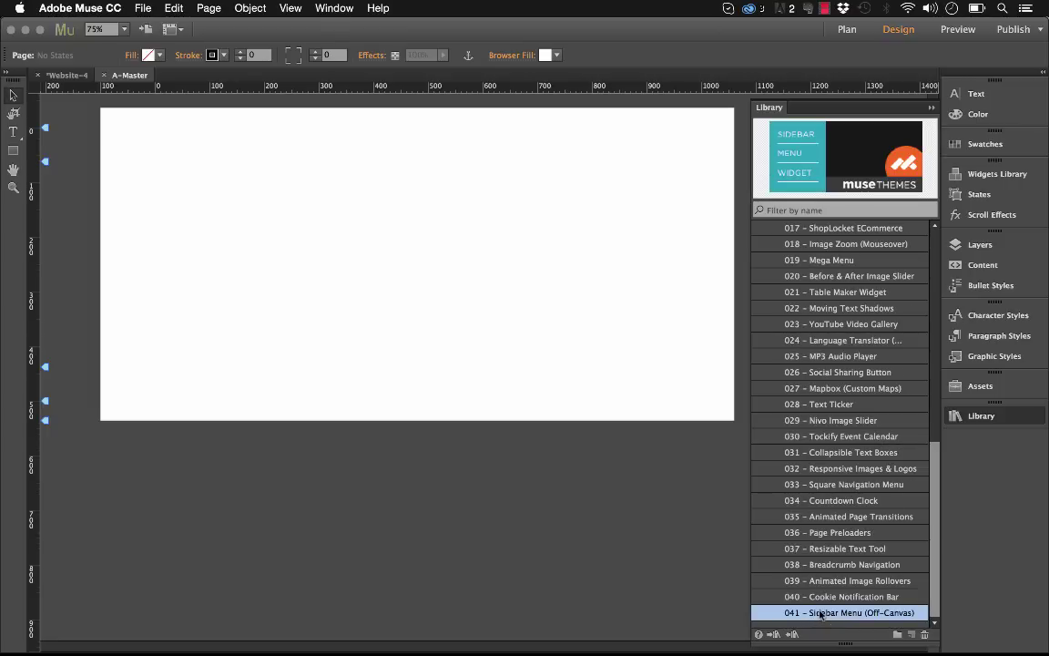
# Place the sidebar menu widget on the page and move it right and down.
pyautogui.moveTo(820, 615); pyautogui.dragTo(164, 187)
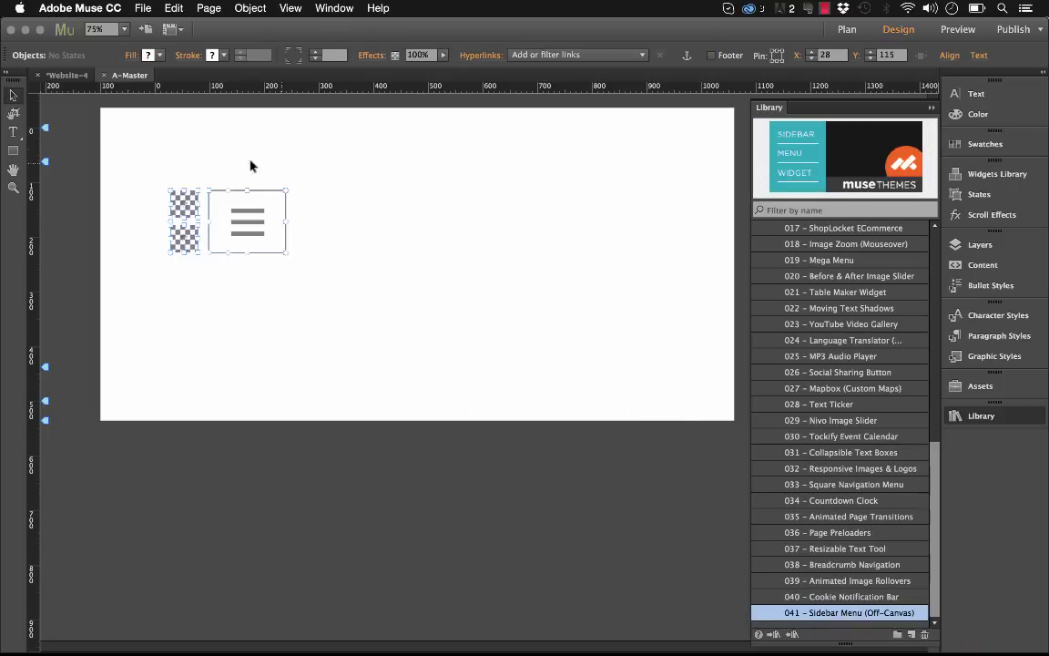
pyautogui.moveTo(358, 136); pyautogui.dragTo(153, 258)
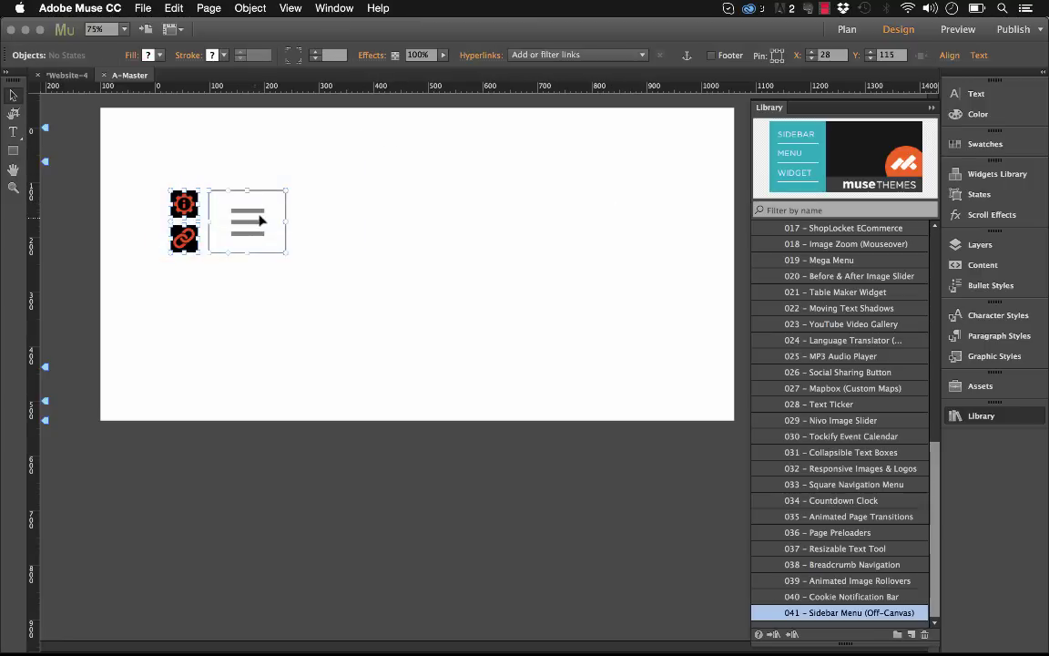
pyautogui.moveTo(252, 225); pyautogui.dragTo(363, 249)
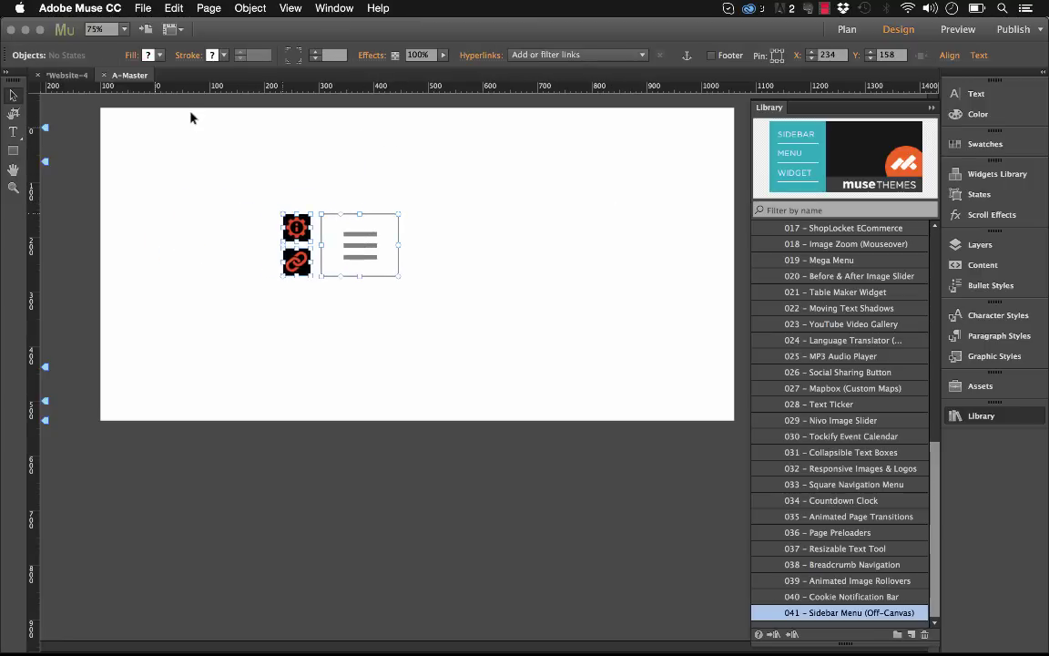
pyautogui.click(189, 112)
# Set zoom to 90%, collapse the Library panel, and select the widget's gear element.
pyautogui.click(102, 29)
pyautogui.write('90')
pyautogui.press('Return')
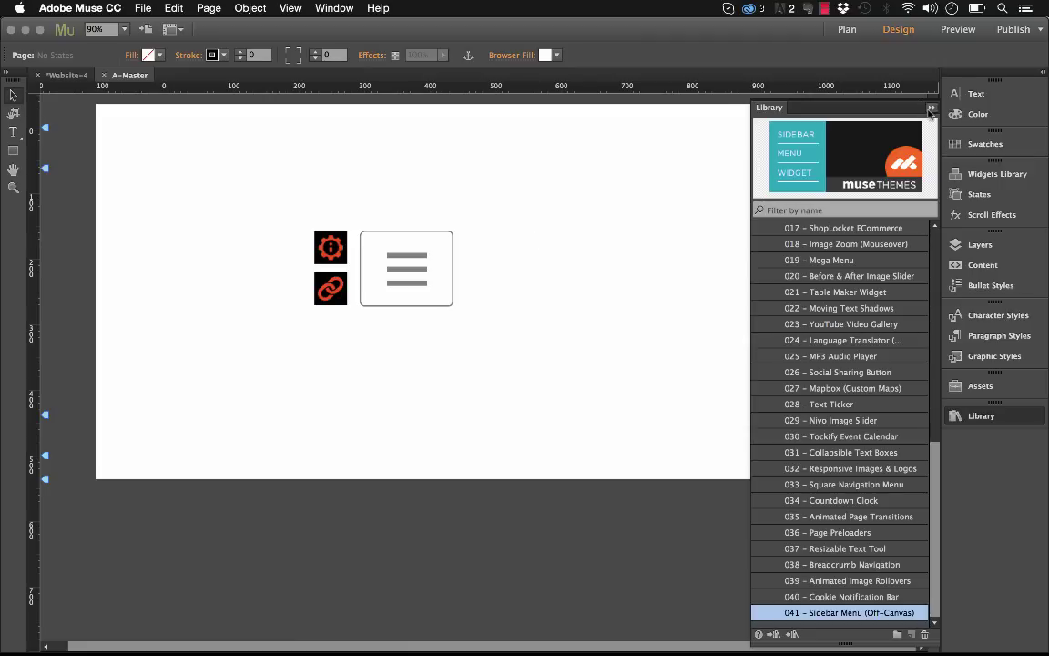
pyautogui.click(835, 102)
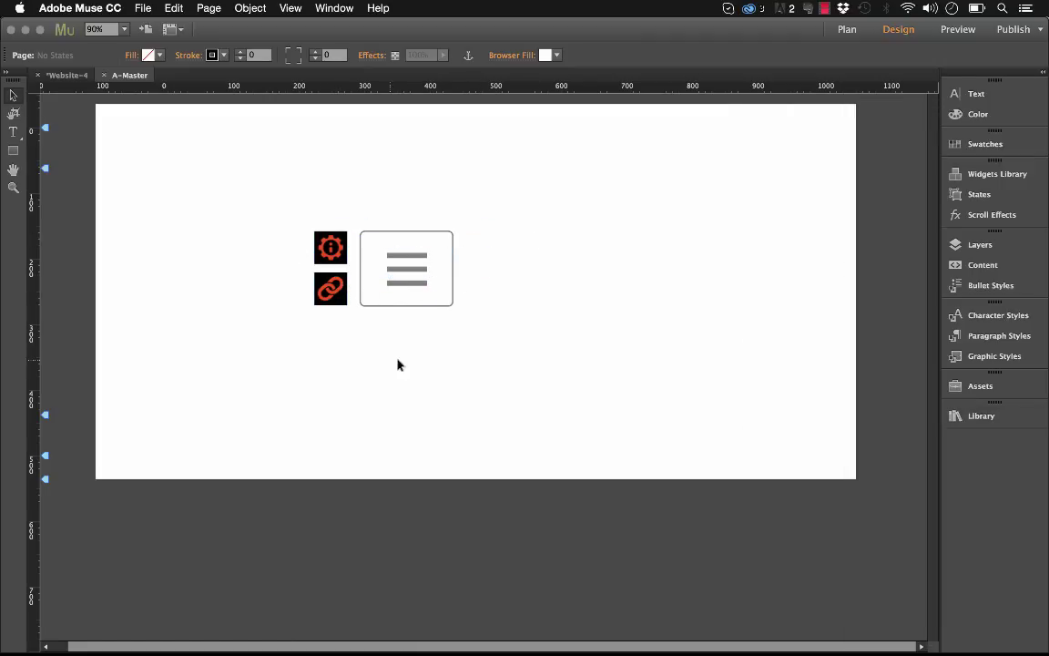
pyautogui.click(330, 246)
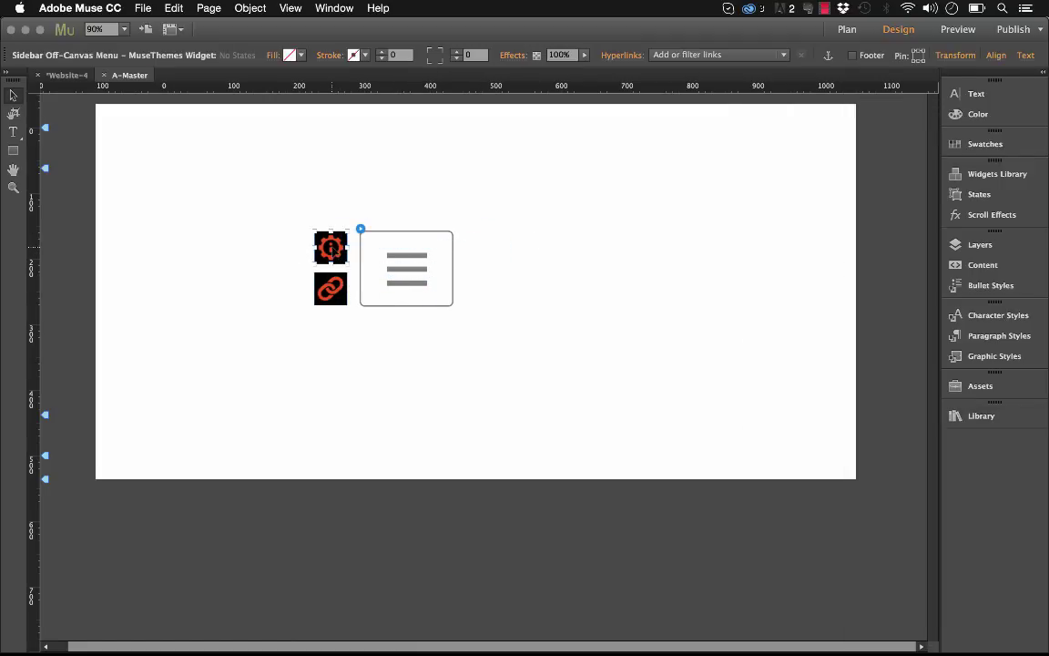
# Review the sidebar menu's options and the menu link's options, closing both.
pyautogui.click(362, 230)
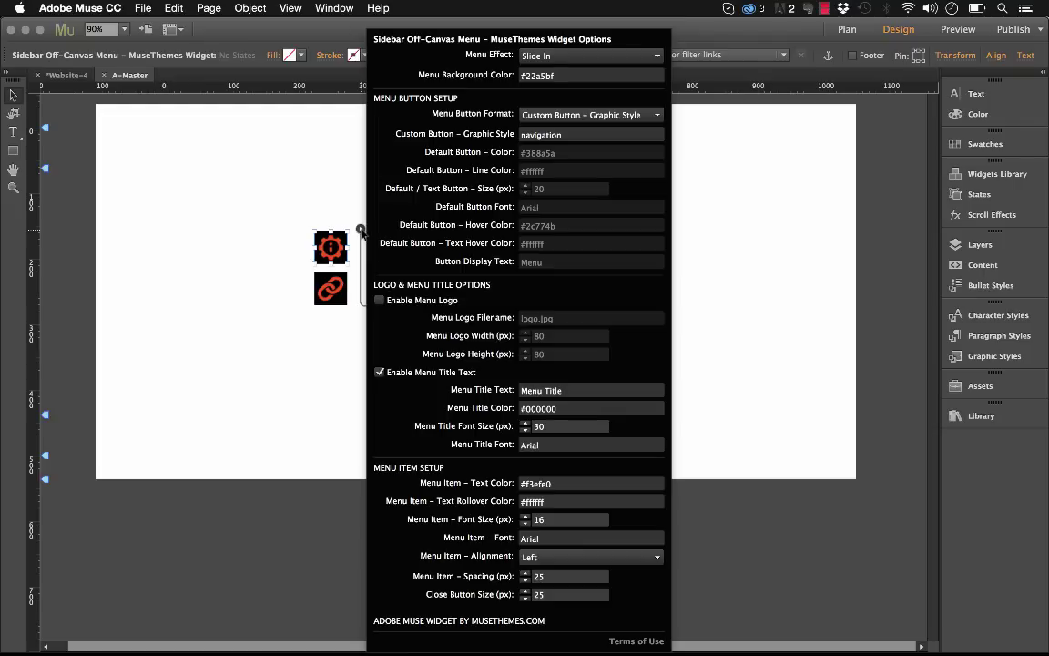
pyautogui.click(292, 307)
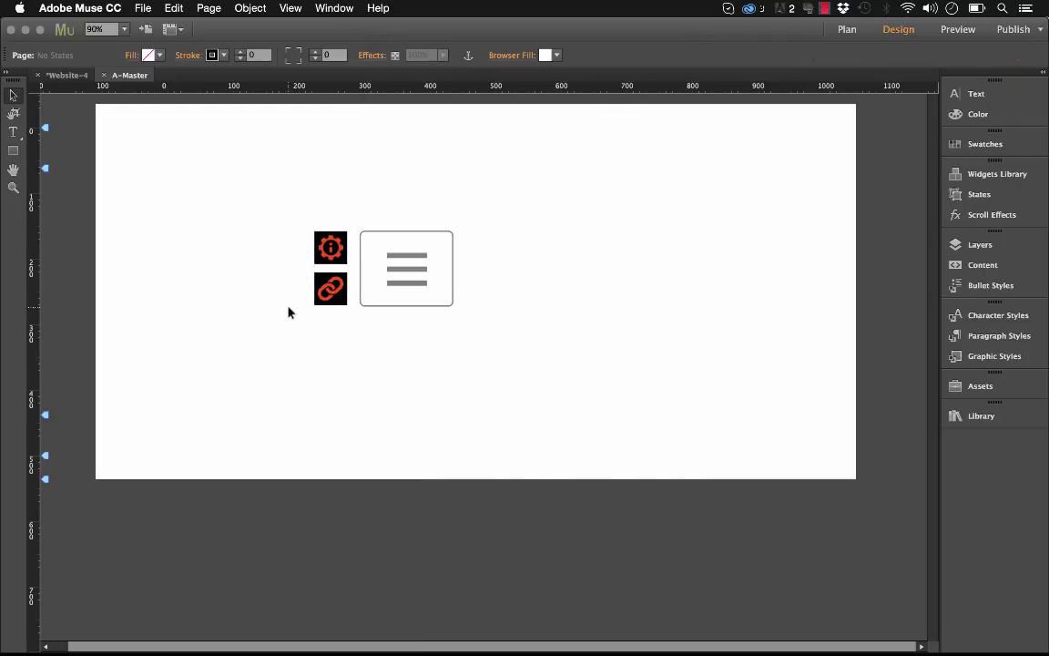
pyautogui.click(328, 289)
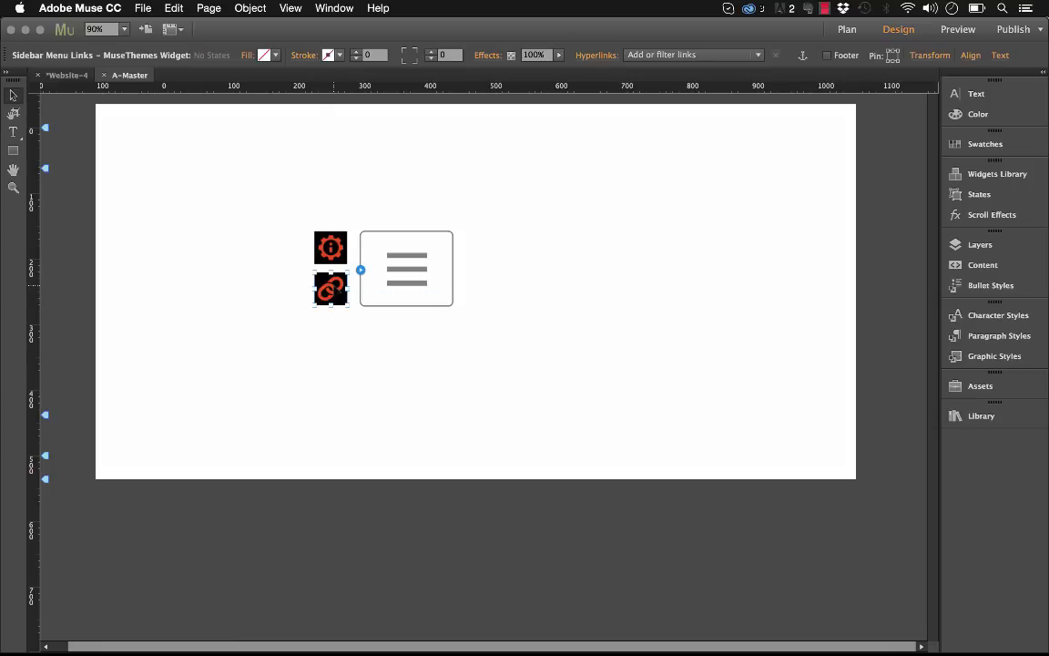
pyautogui.click(361, 270)
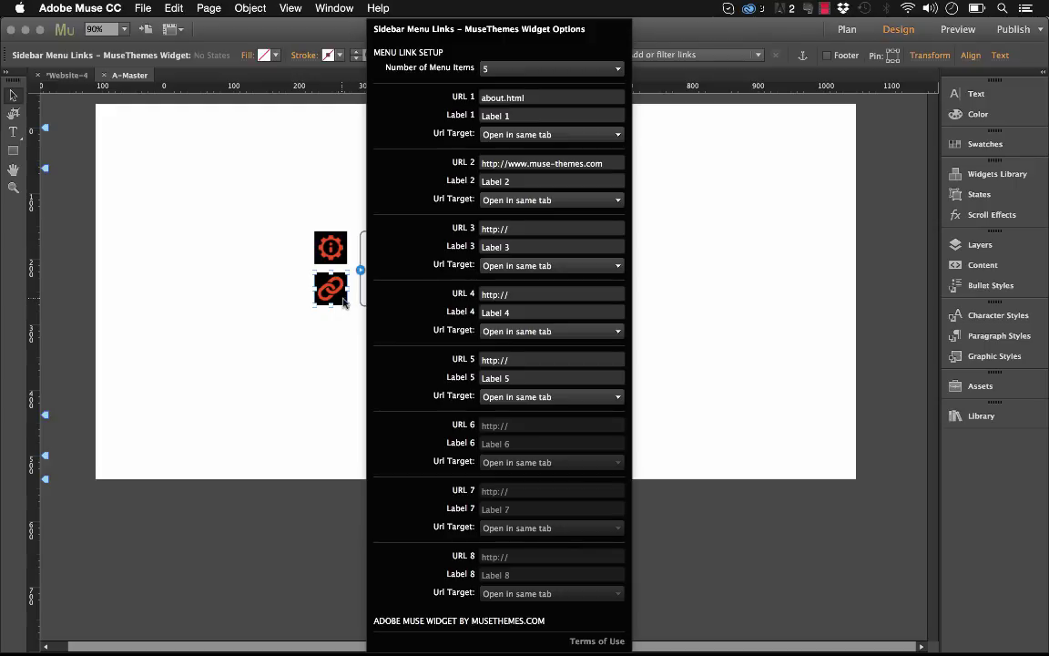
pyautogui.click(351, 352)
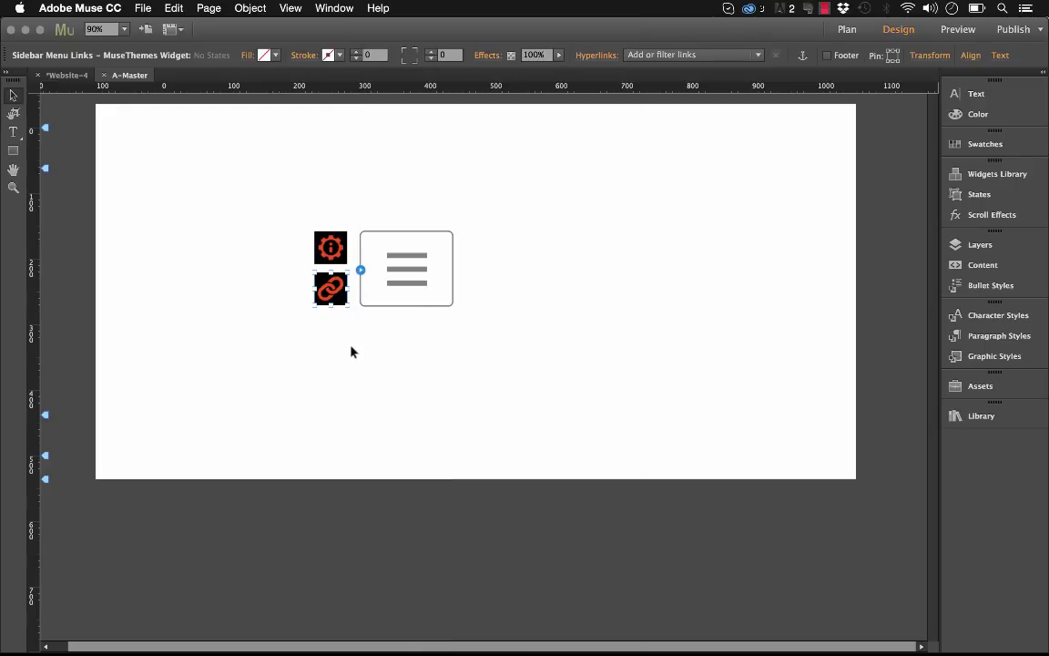
# Nudge the hamburger button about 31 px right and preview the page in the browser.
pyautogui.click(414, 271)
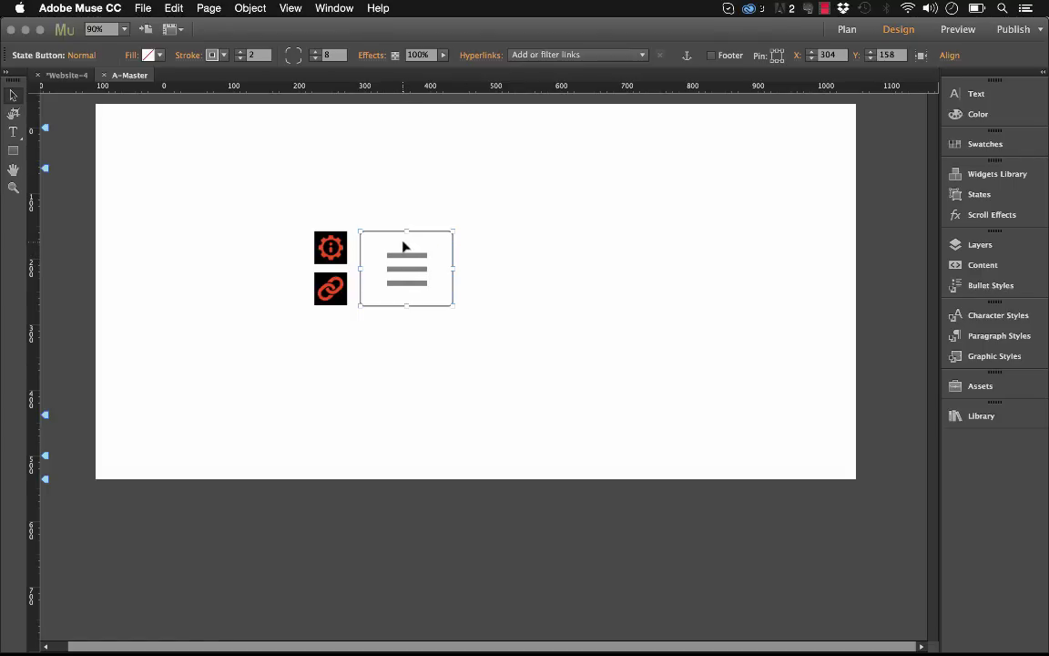
pyautogui.moveTo(404, 246); pyautogui.dragTo(433, 243)
pyautogui.click(301, 209)
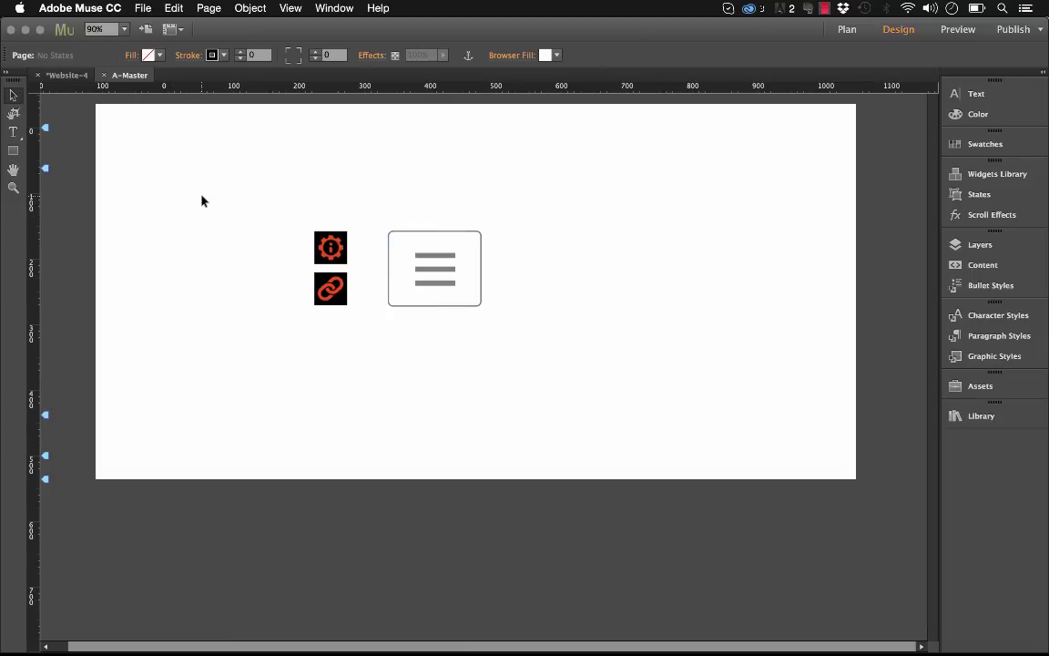
pyautogui.click(143, 8)
pyautogui.click(217, 243)
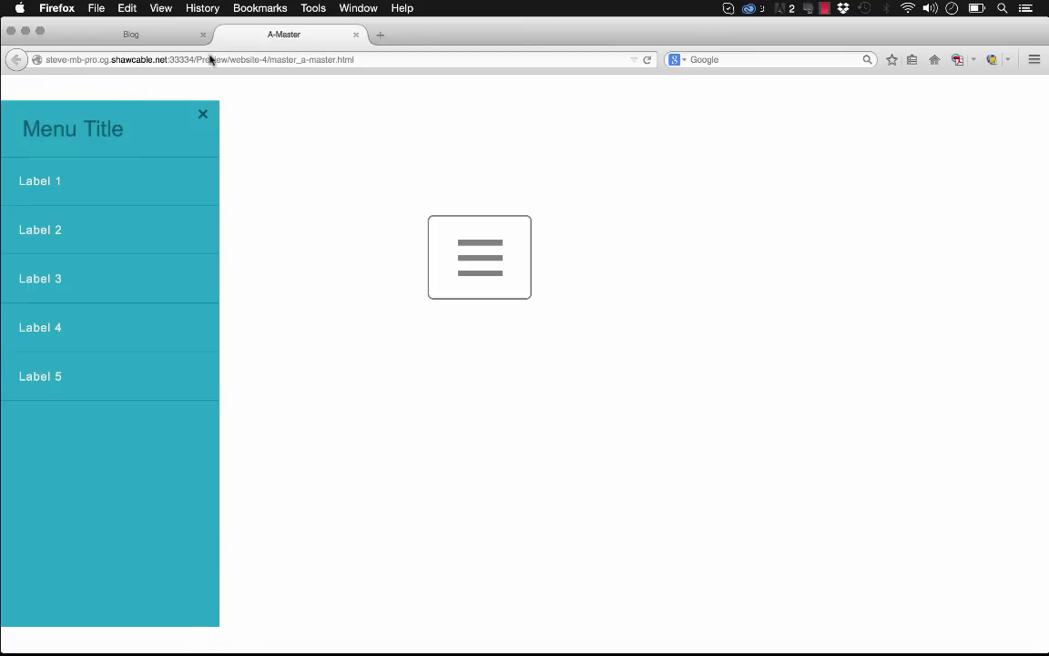
# Close the preview's sidebar showing Labels 1–5 and return to Adobe Muse.
pyautogui.click(202, 113)
pyautogui.moveTo(422, 652)
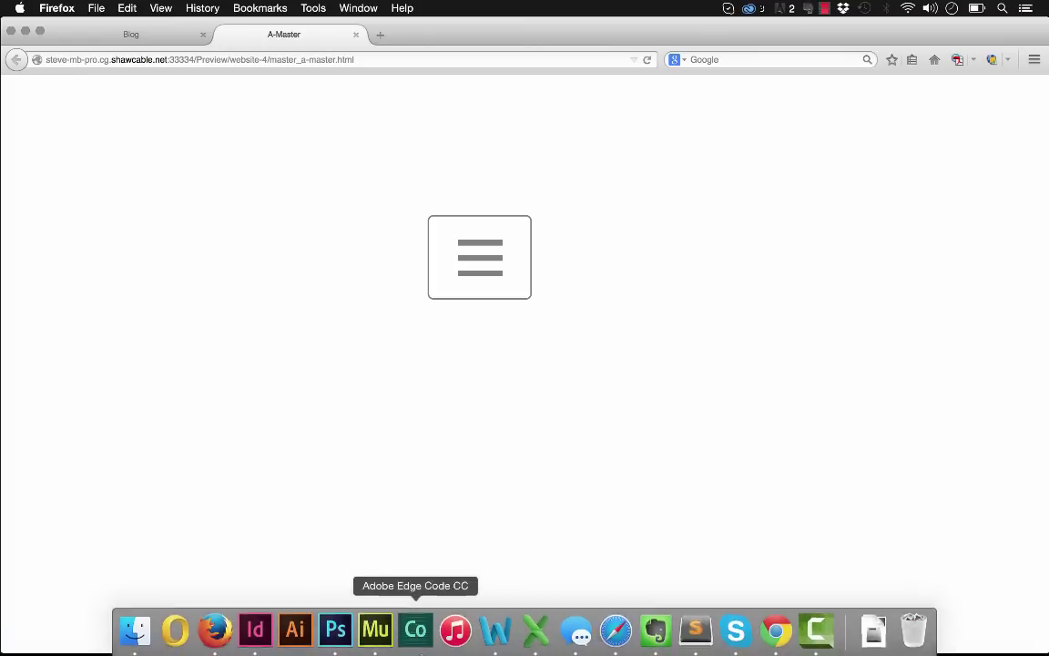
pyautogui.click(375, 631)
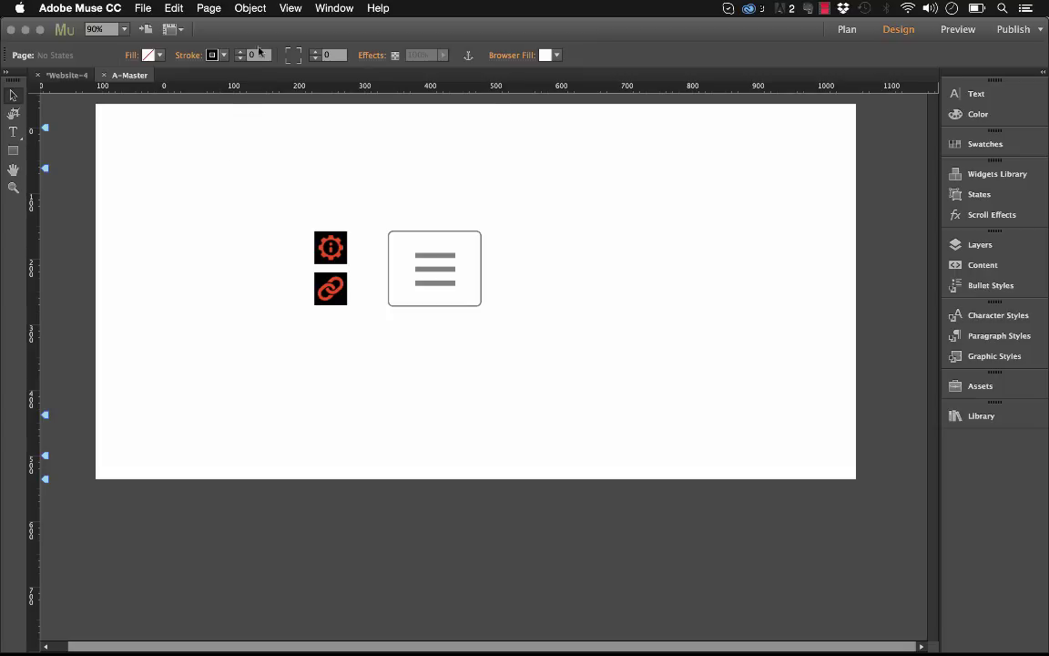
# Show guides, set Top of Page to 0 px, extend the page bottom to 686 px.
pyautogui.click(289, 8)
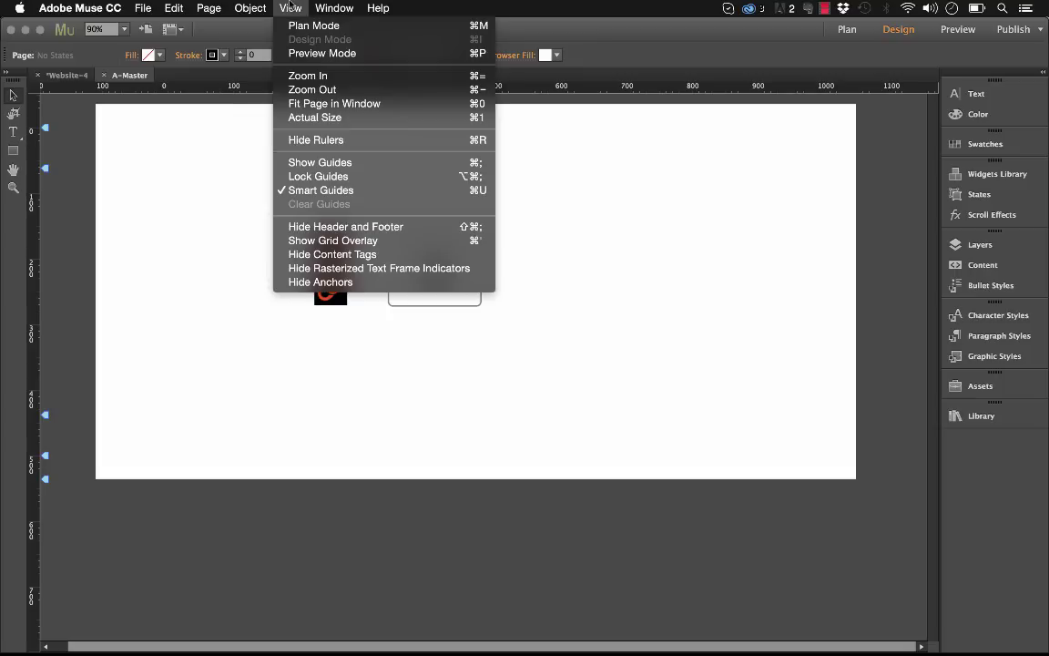
pyautogui.click(332, 163)
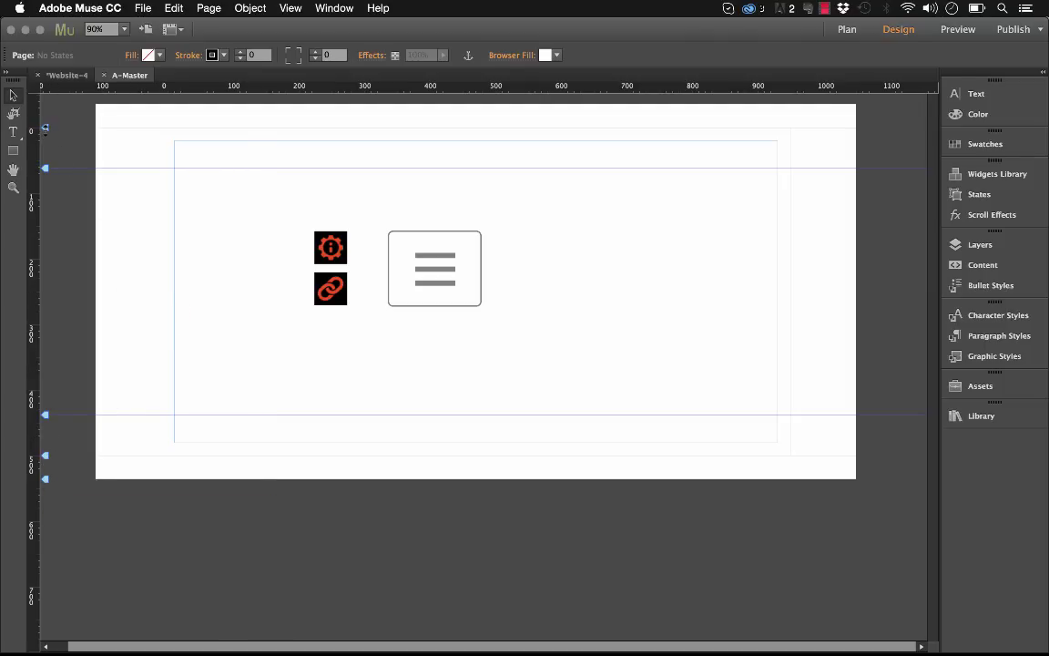
pyautogui.moveTo(45, 128)
pyautogui.mouseDown()
pyautogui.moveTo(45, 106)
pyautogui.moveTo(44, 187)
pyautogui.mouseUp()
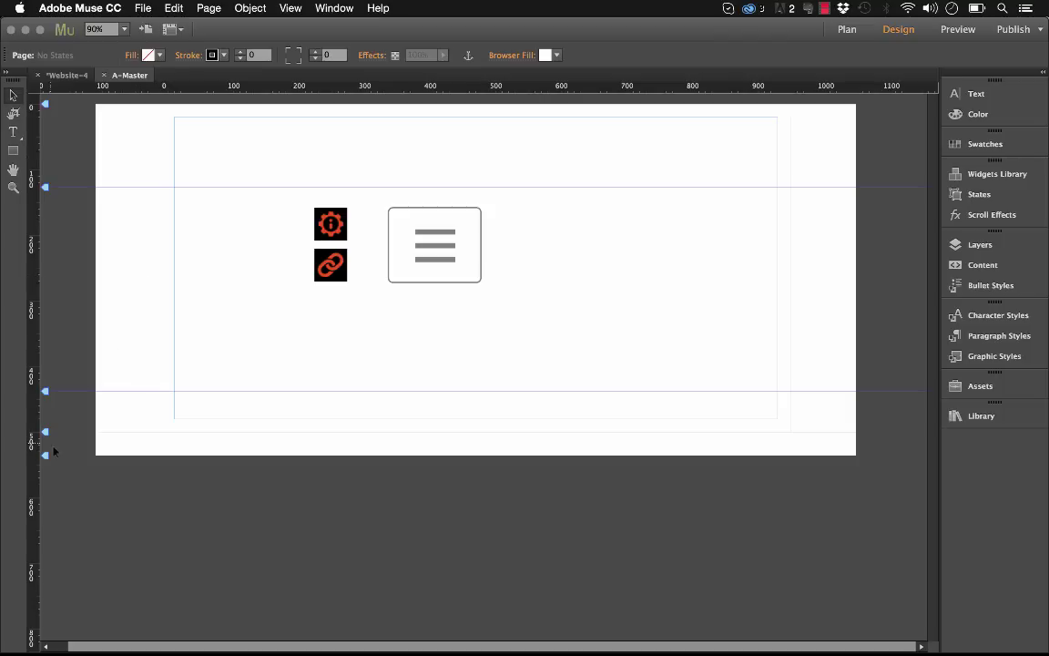
pyautogui.moveTo(45, 461); pyautogui.dragTo(47, 432)
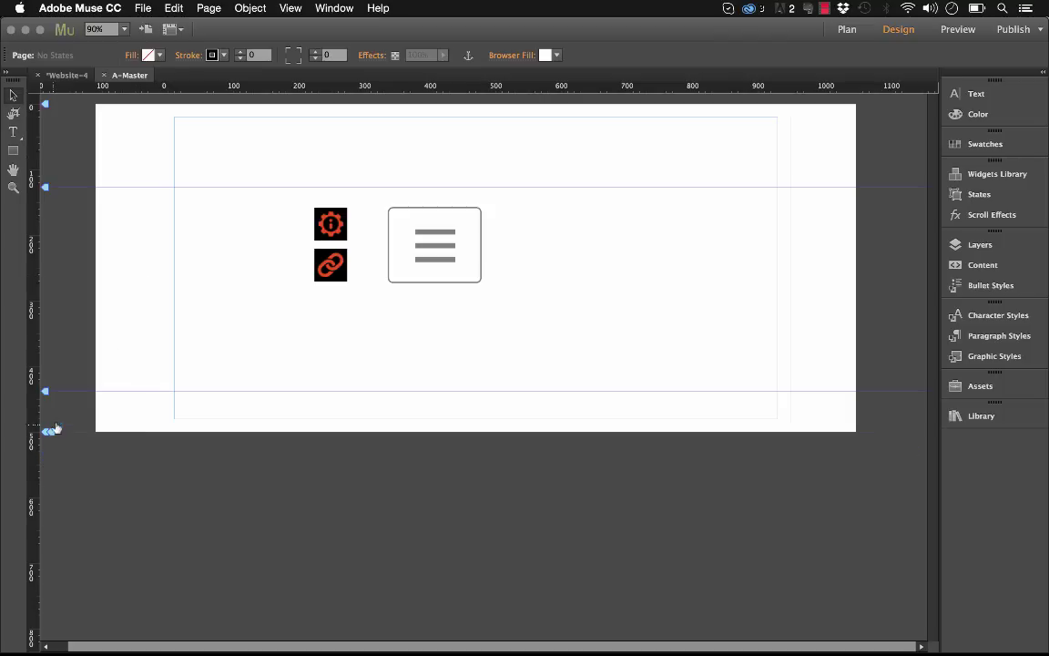
pyautogui.moveTo(44, 436); pyautogui.dragTo(44, 596)
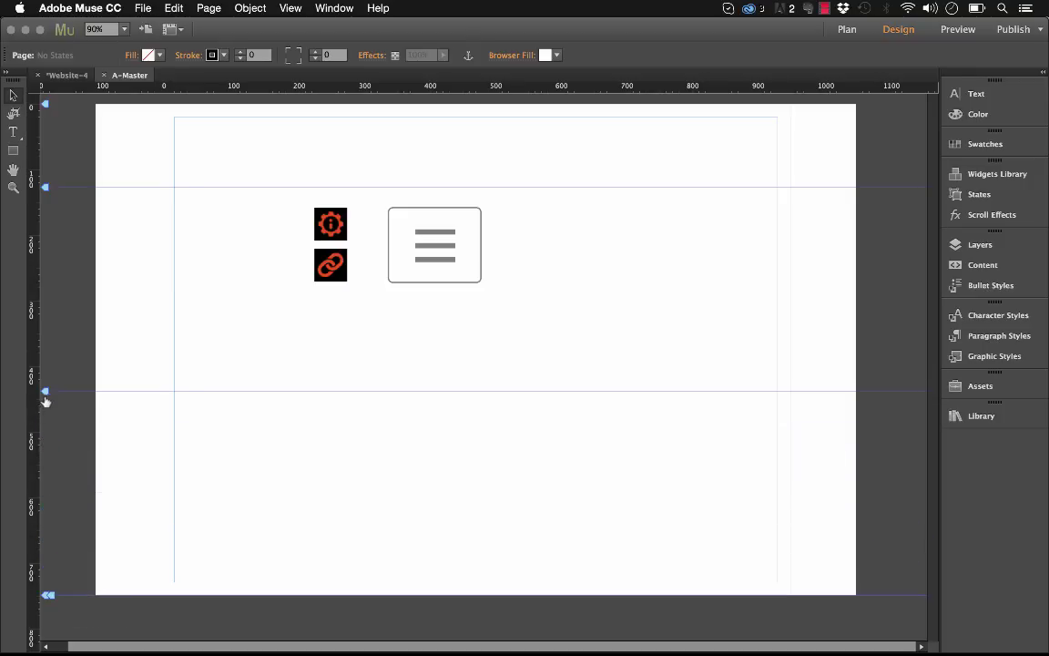
pyautogui.moveTo(45, 393); pyautogui.dragTo(45, 542)
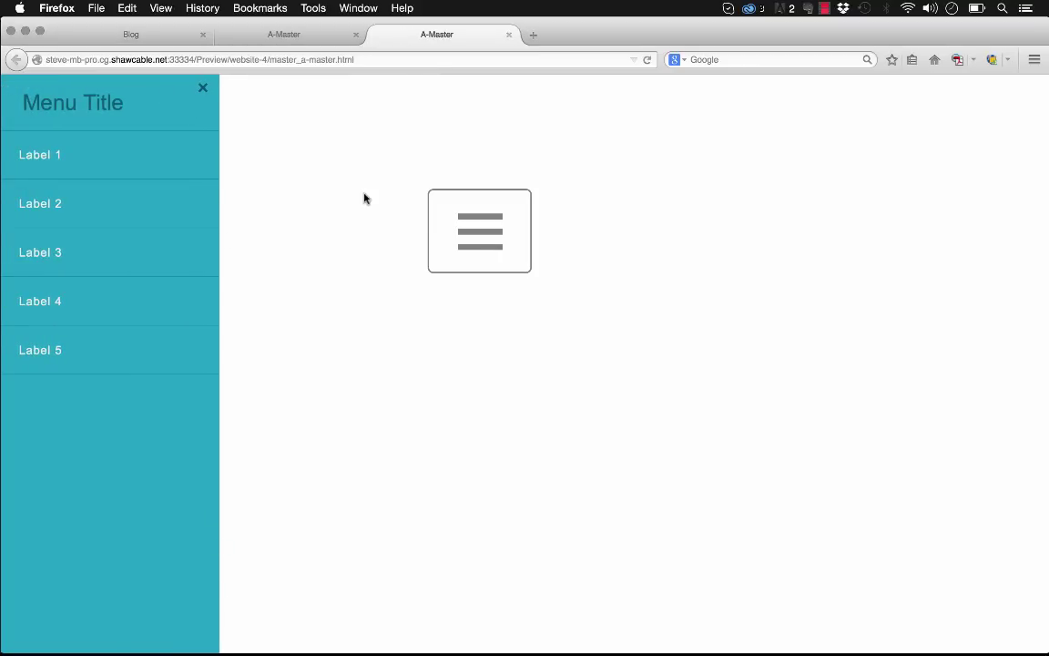
# Close the sidebar in the taller page's Firefox preview and return to Adobe Muse.
pyautogui.click(203, 87)
pyautogui.moveTo(255, 638)
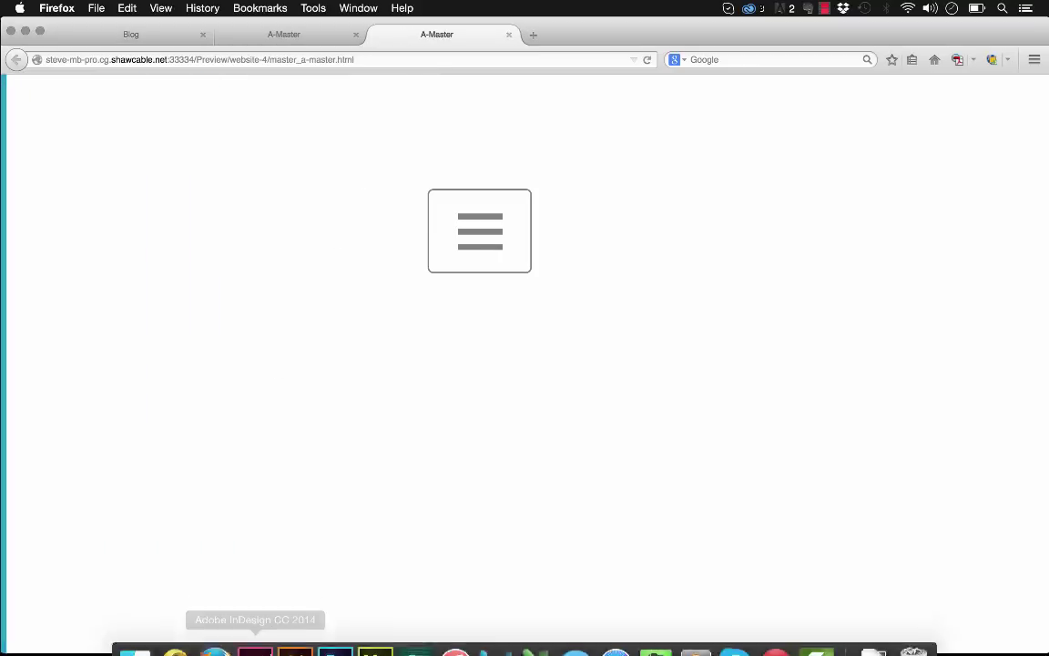
pyautogui.click(373, 630)
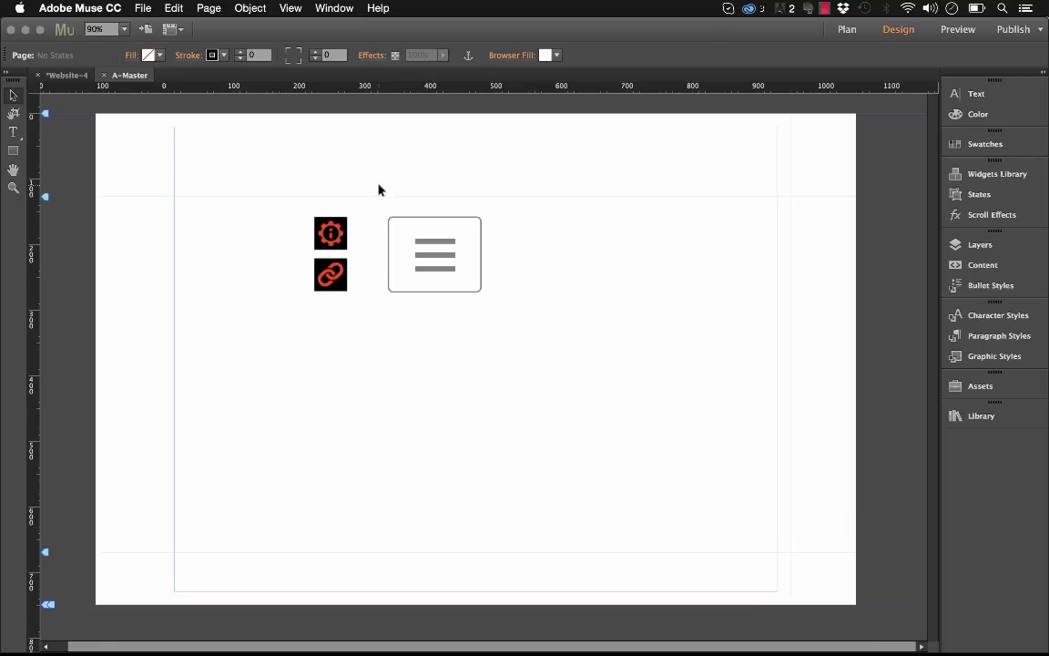
# Switch the gear widget's Menu Effect from Slide In to 3D Rotate In.
pyautogui.click(332, 228)
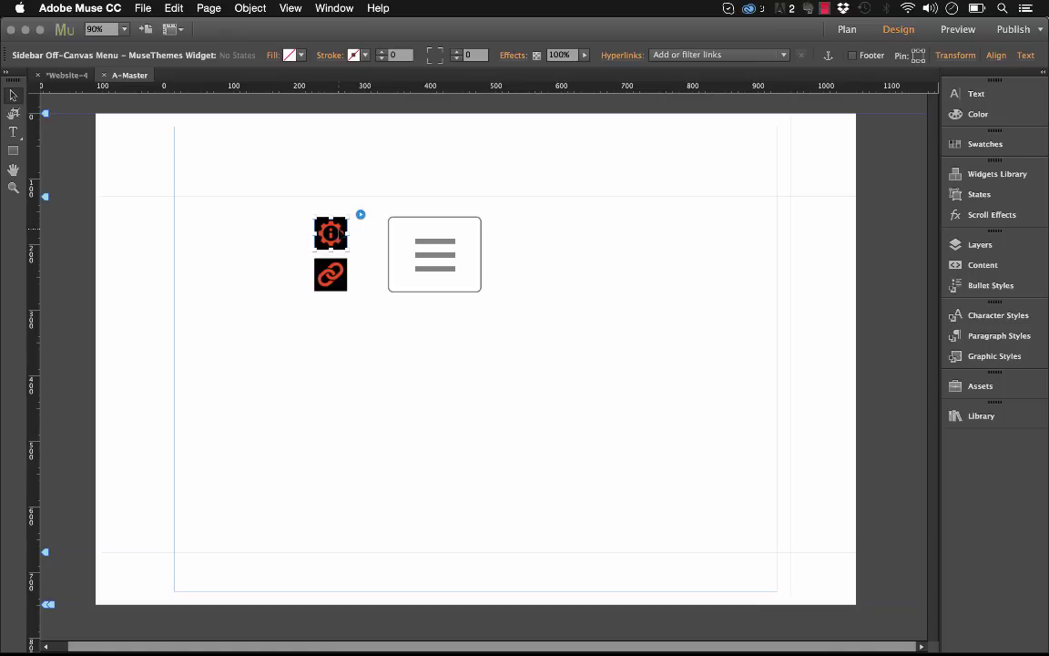
pyautogui.click(360, 216)
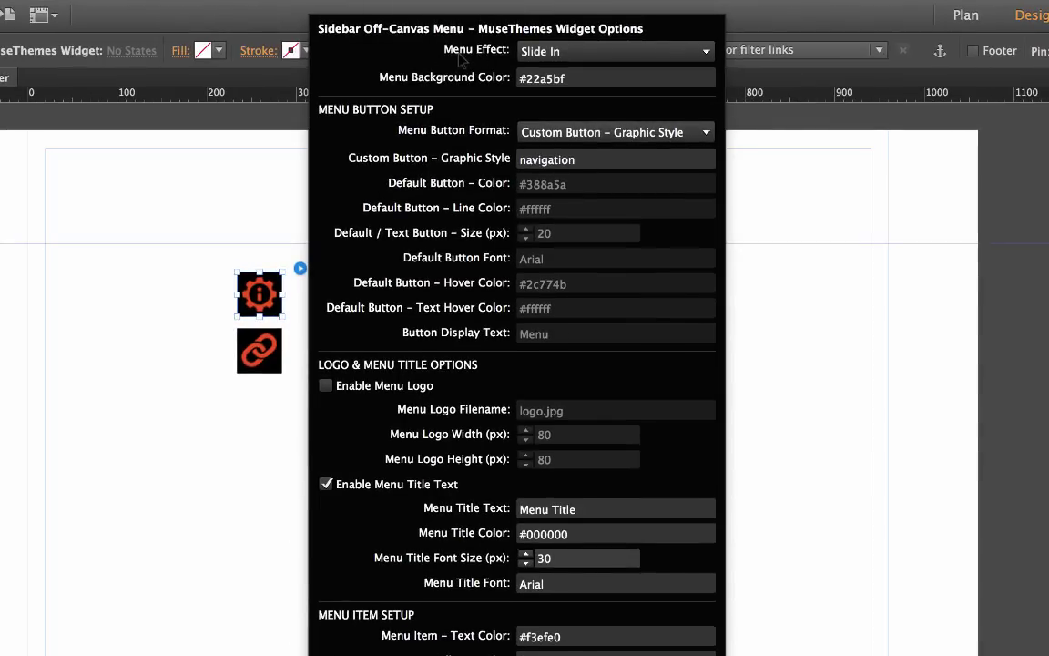
pyautogui.click(588, 52)
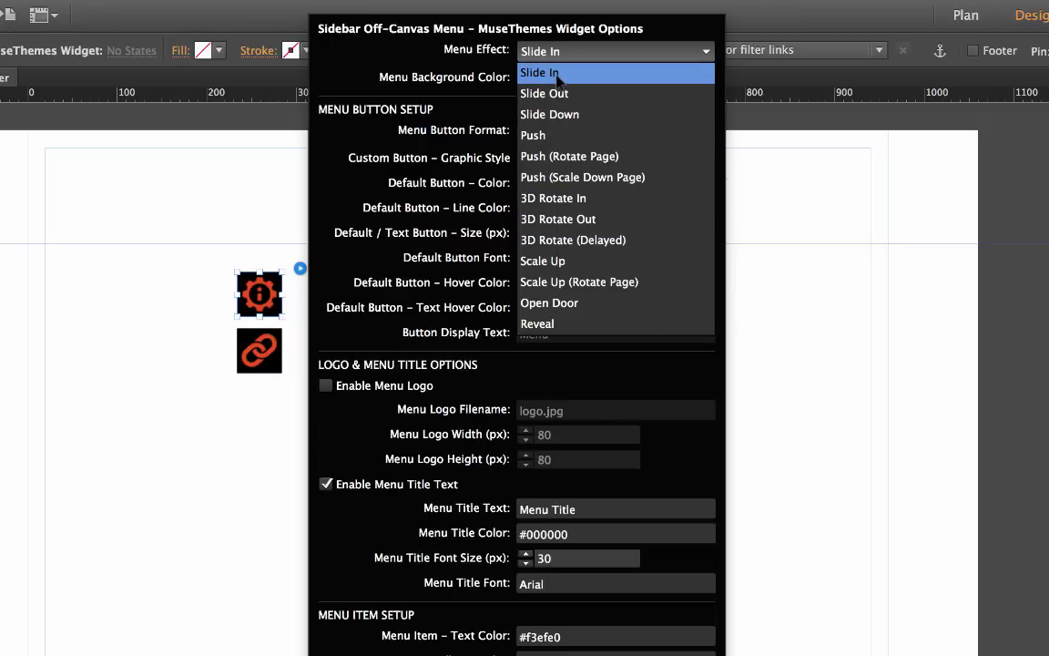
pyautogui.click(579, 198)
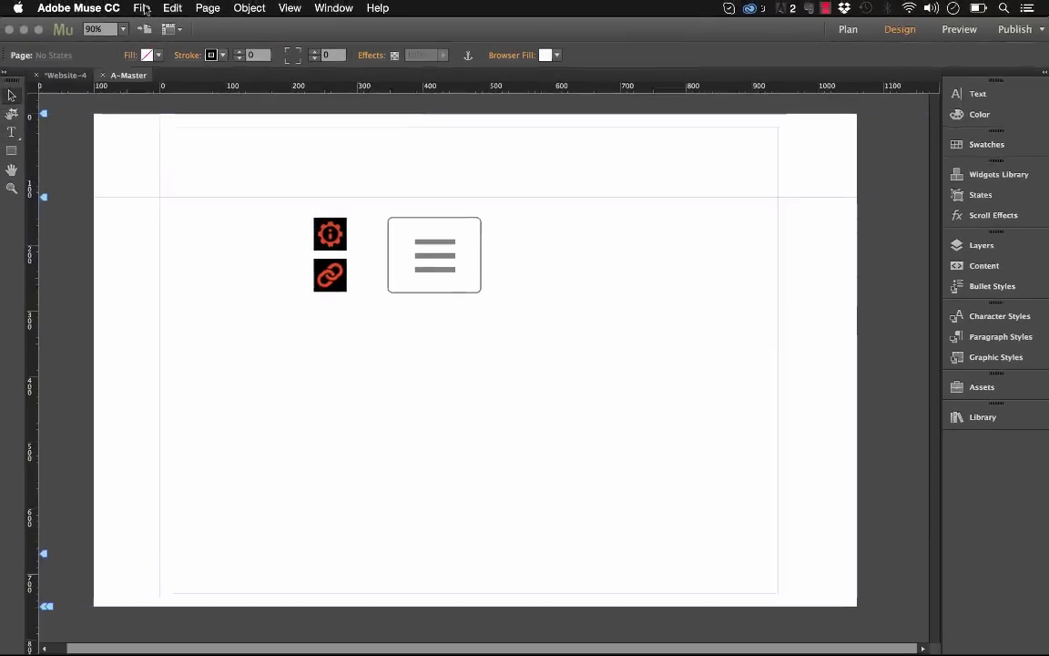
# Preview the page, open and close the 3D Rotate In sidebar, then return to Muse.
pyautogui.click(141, 8)
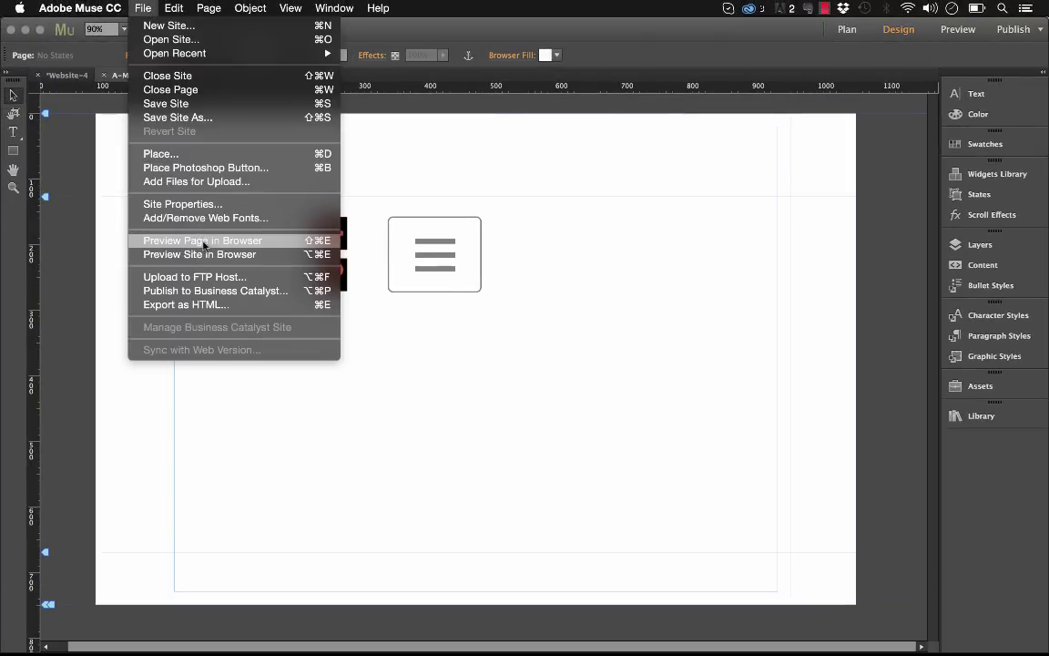
pyautogui.click(204, 239)
pyautogui.click(515, 212)
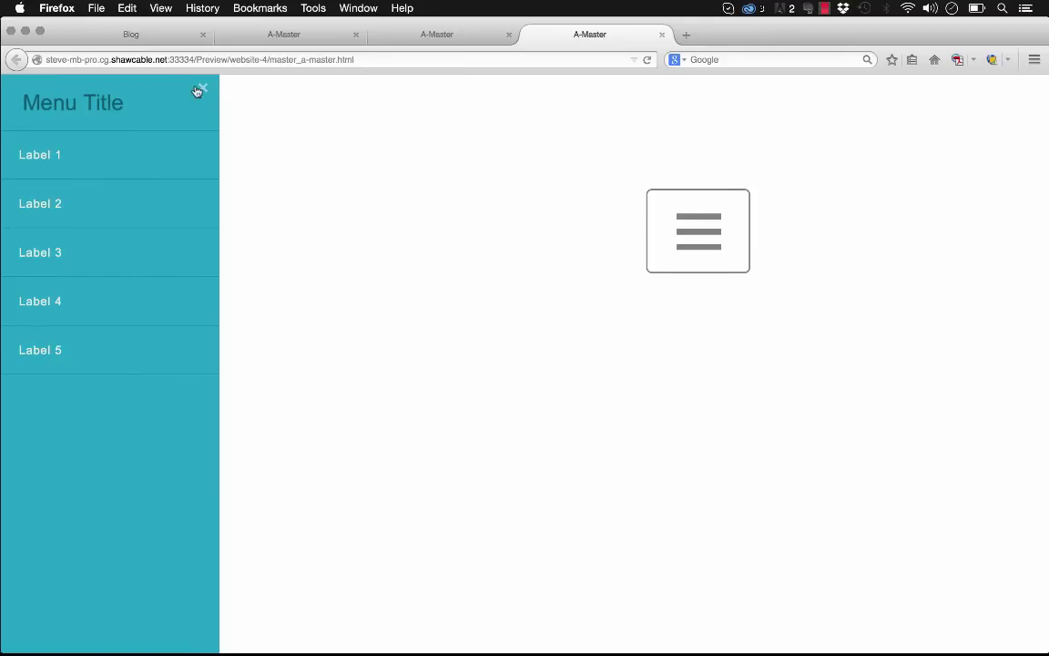
pyautogui.click(200, 88)
pyautogui.click(361, 645)
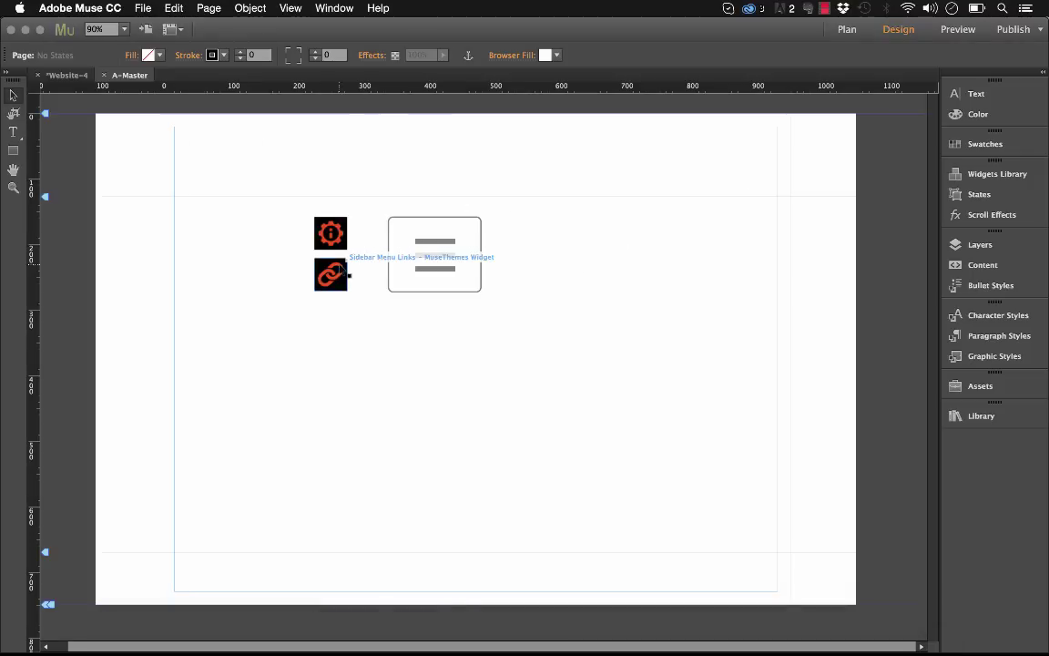
# Set the sidebar menu widget's Menu Background Color to #000000.
pyautogui.click(333, 229)
pyautogui.click(361, 216)
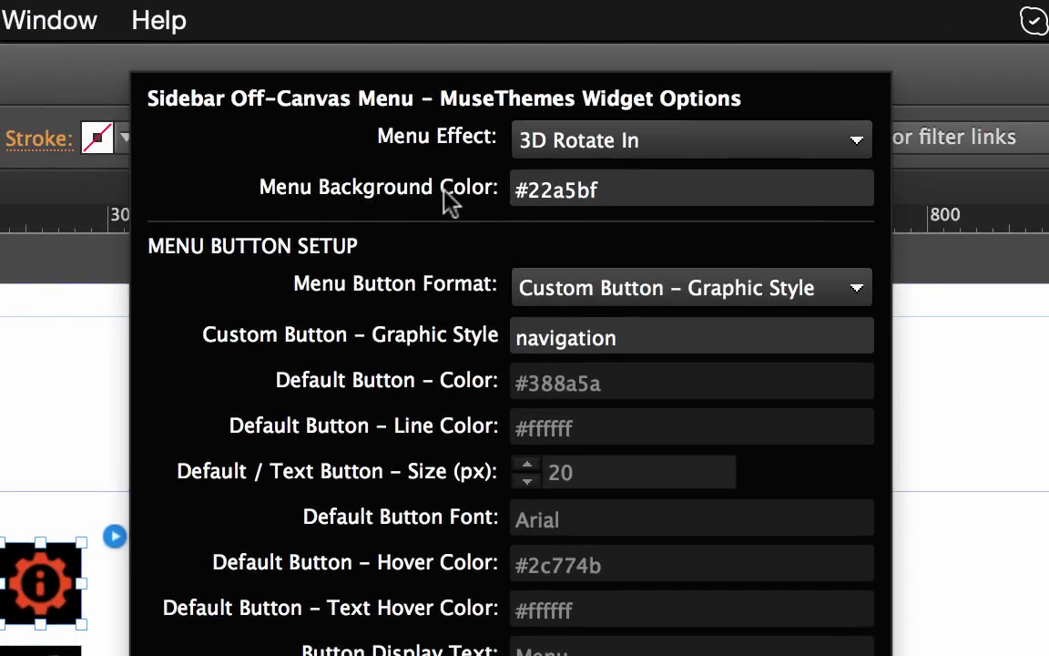
pyautogui.click(614, 189)
pyautogui.doubleClick(569, 191)
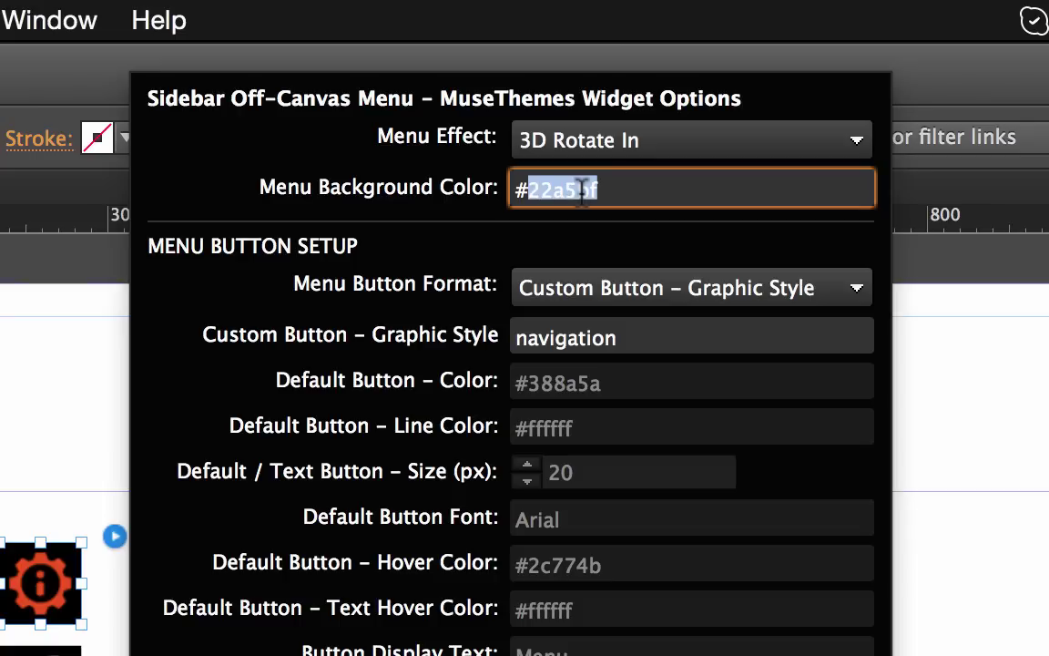
pyautogui.write('ffff')
pyautogui.press('BackSpace')
pyautogui.press('BackSpace')
pyautogui.press('BackSpace')
pyautogui.press('BackSpace')
pyautogui.write('000000')
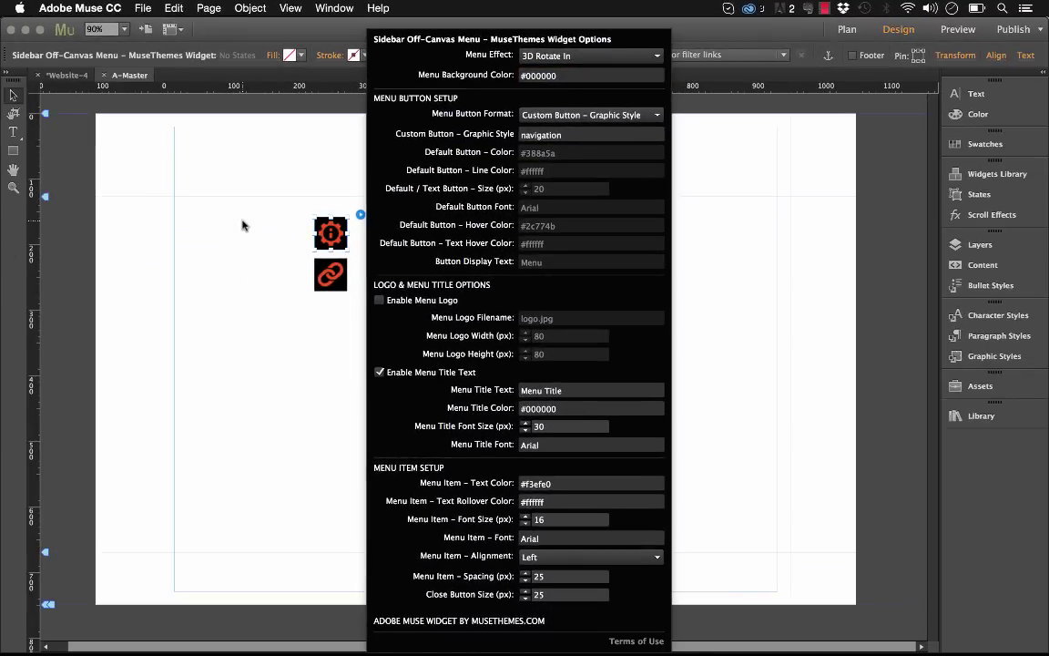
pyautogui.press('Return')
# Preview the page in the browser, then return to Muse and reopen the sidebar widget's options.
pyautogui.click(145, 9)
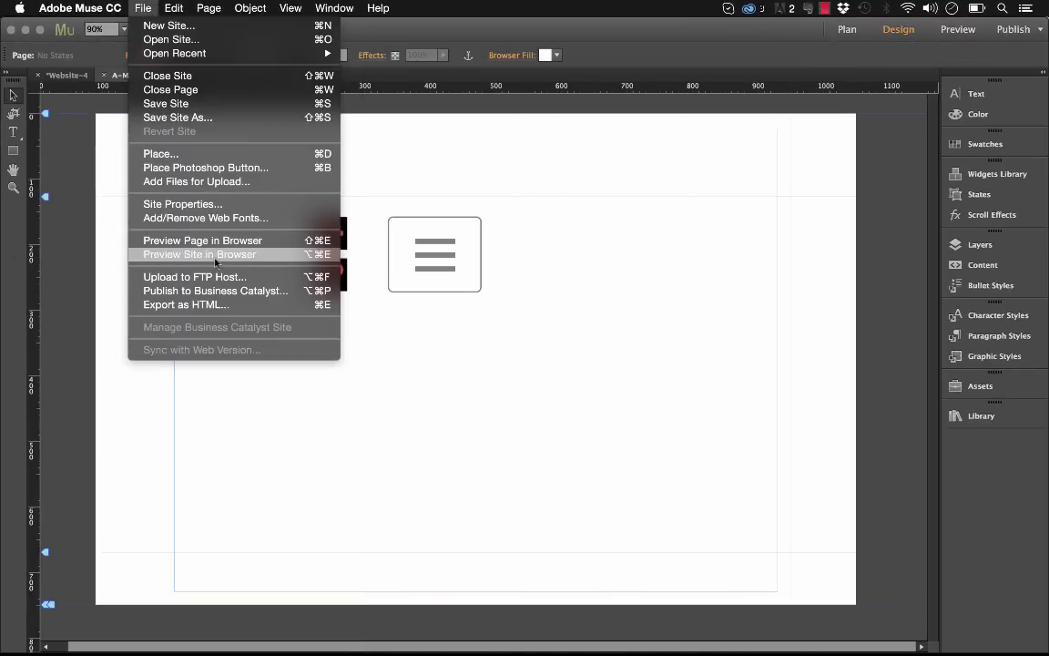
pyautogui.click(195, 236)
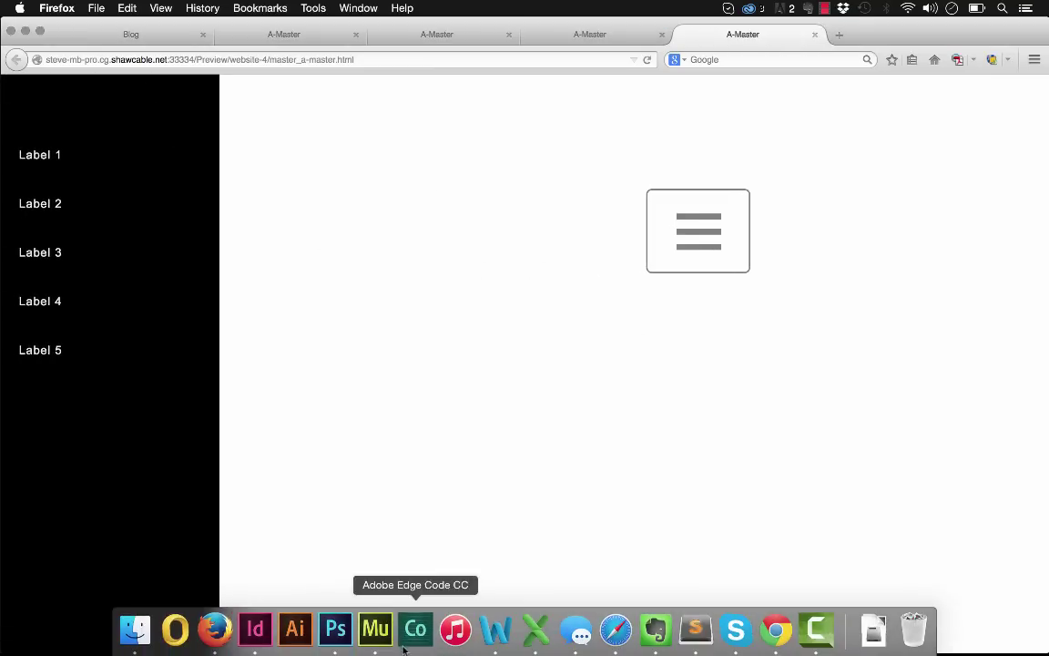
pyautogui.press('super+Tab')
pyautogui.click(346, 223)
pyautogui.click(360, 215)
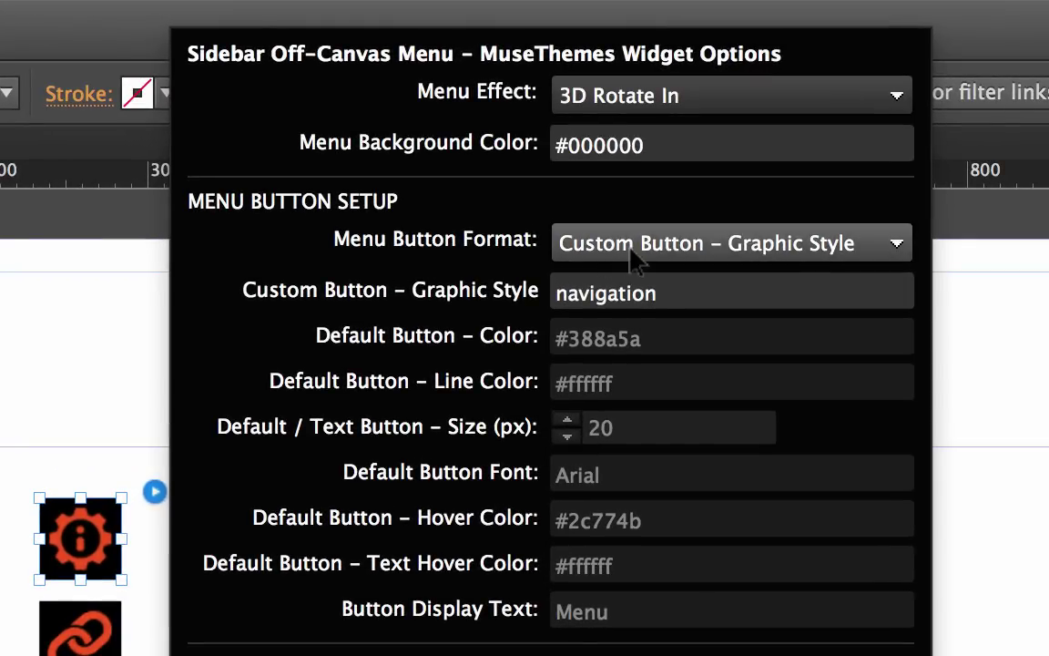
# Try Default Button and Text Button, then settle on Custom Button – Graphic Style for the menu button.
pyautogui.click(813, 256)
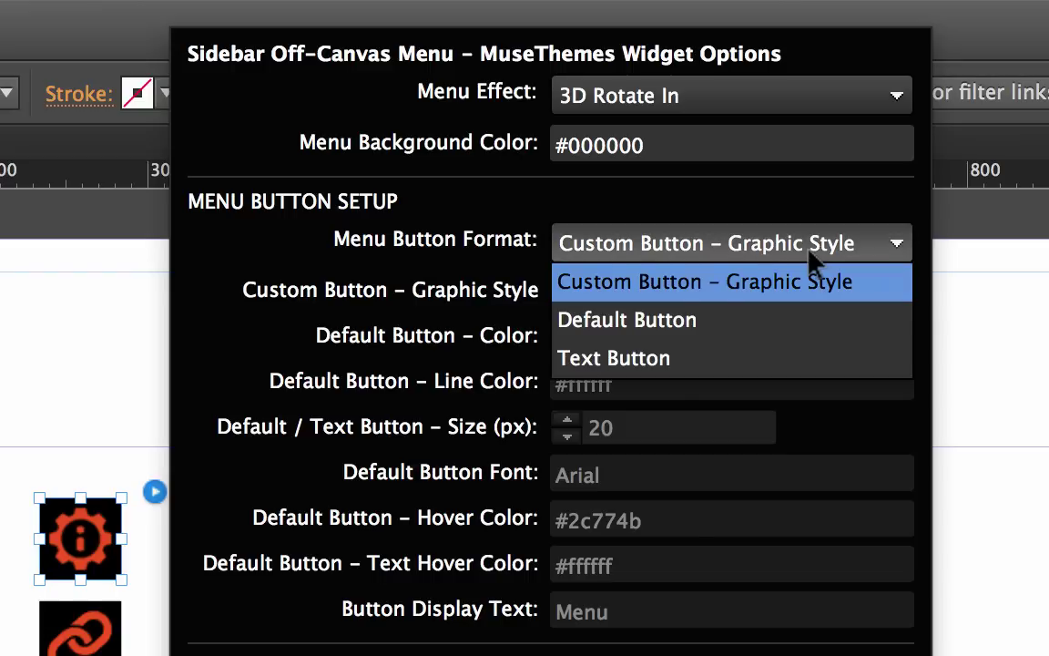
pyautogui.click(648, 324)
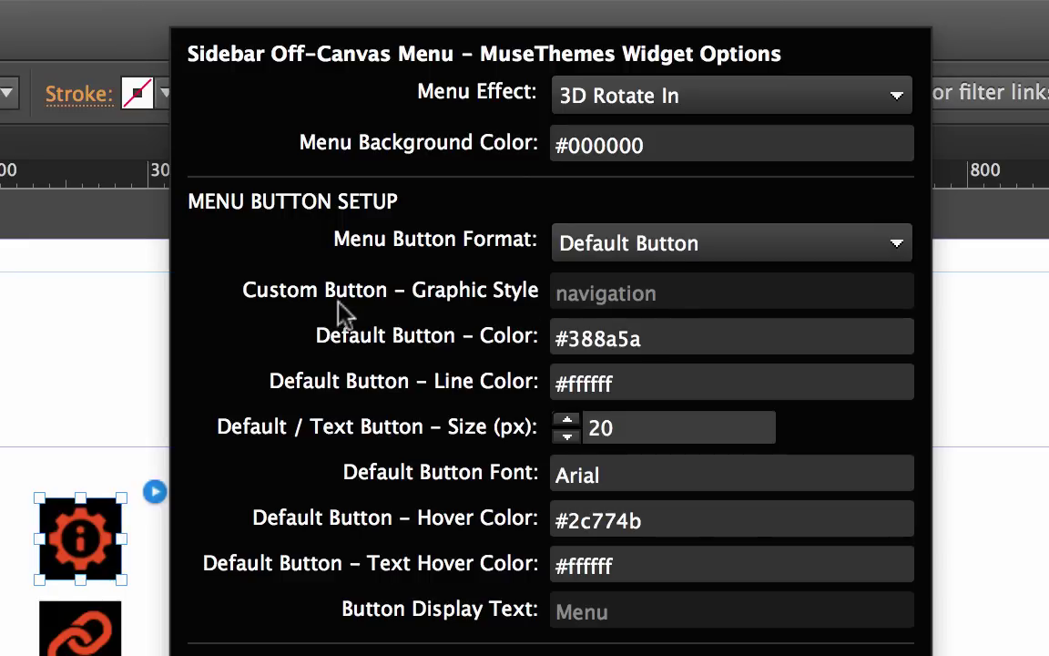
pyautogui.click(644, 230)
pyautogui.click(629, 364)
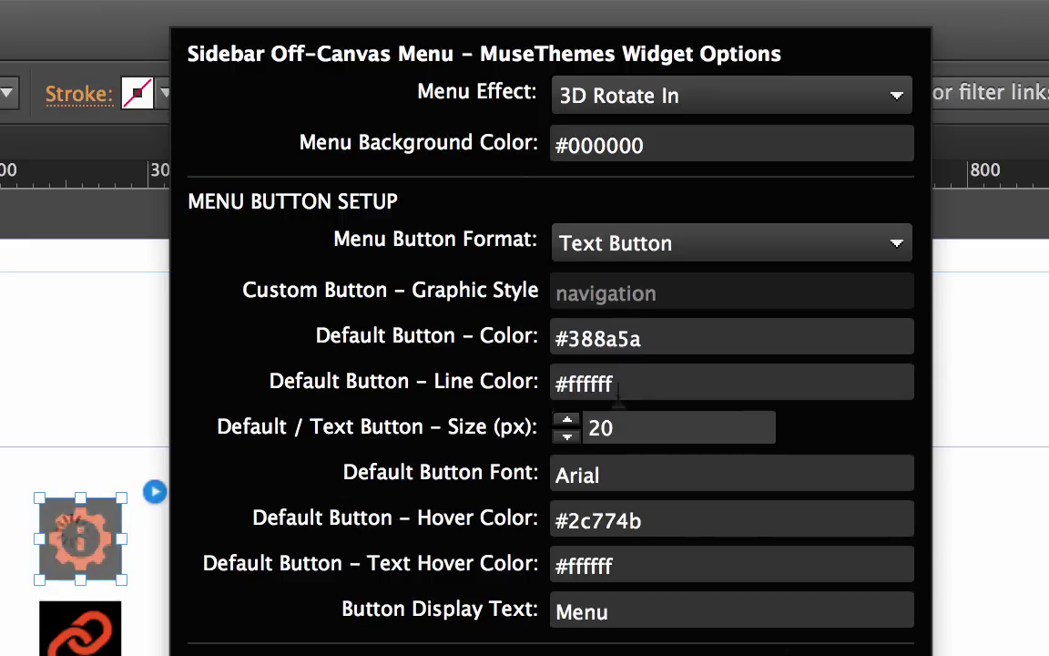
pyautogui.click(557, 241)
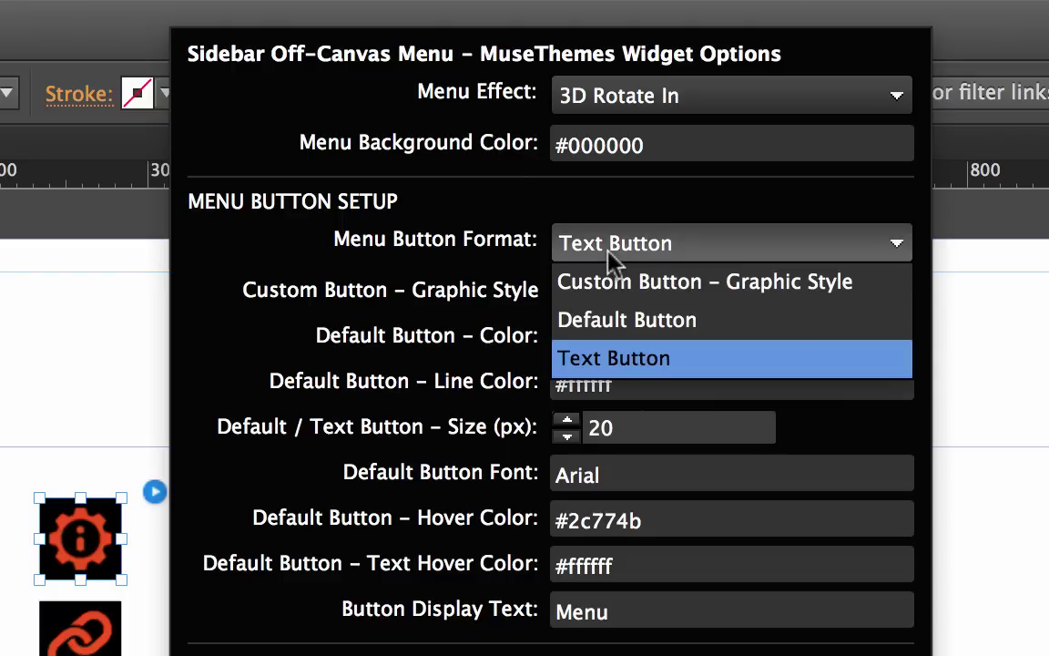
pyautogui.click(632, 289)
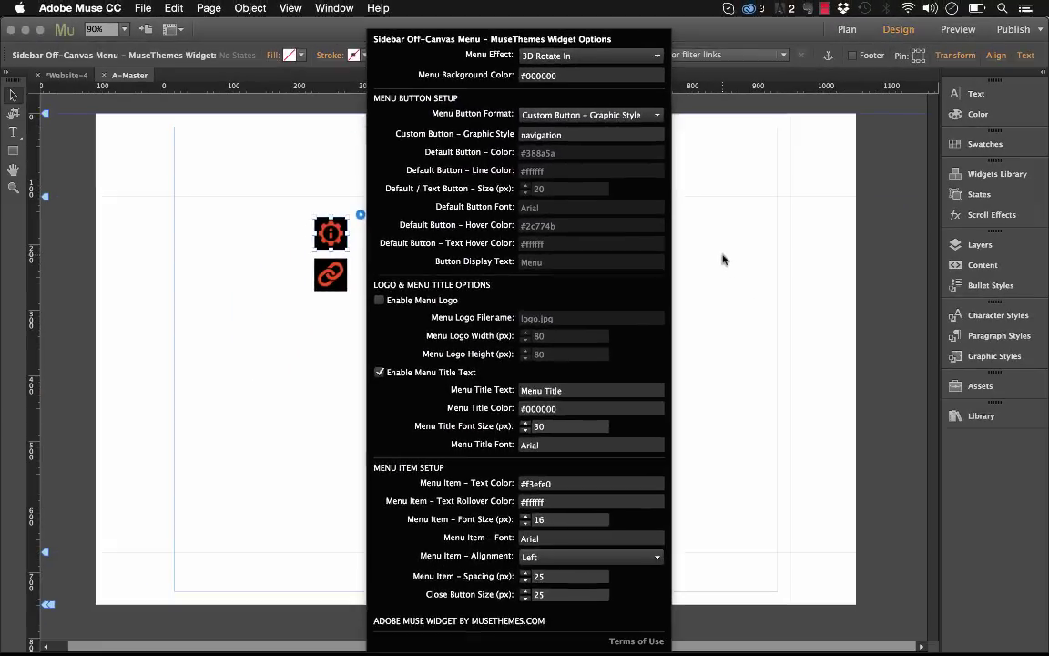
# Delete the hamburger button group and place a State Button from the Widgets Library in its spot.
pyautogui.click(722, 259)
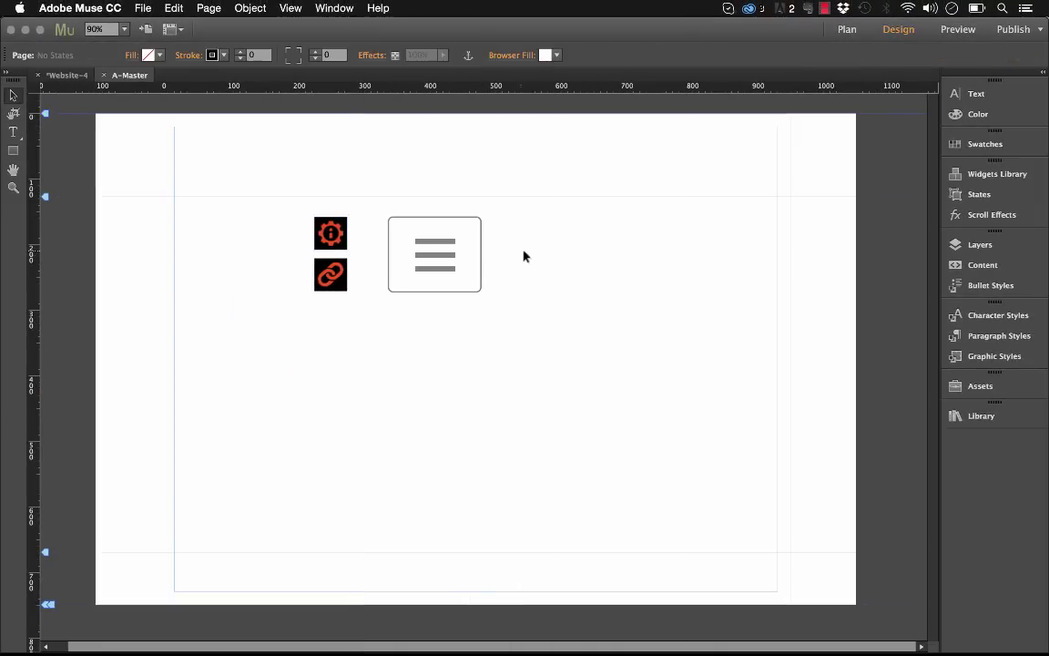
pyautogui.click(449, 254)
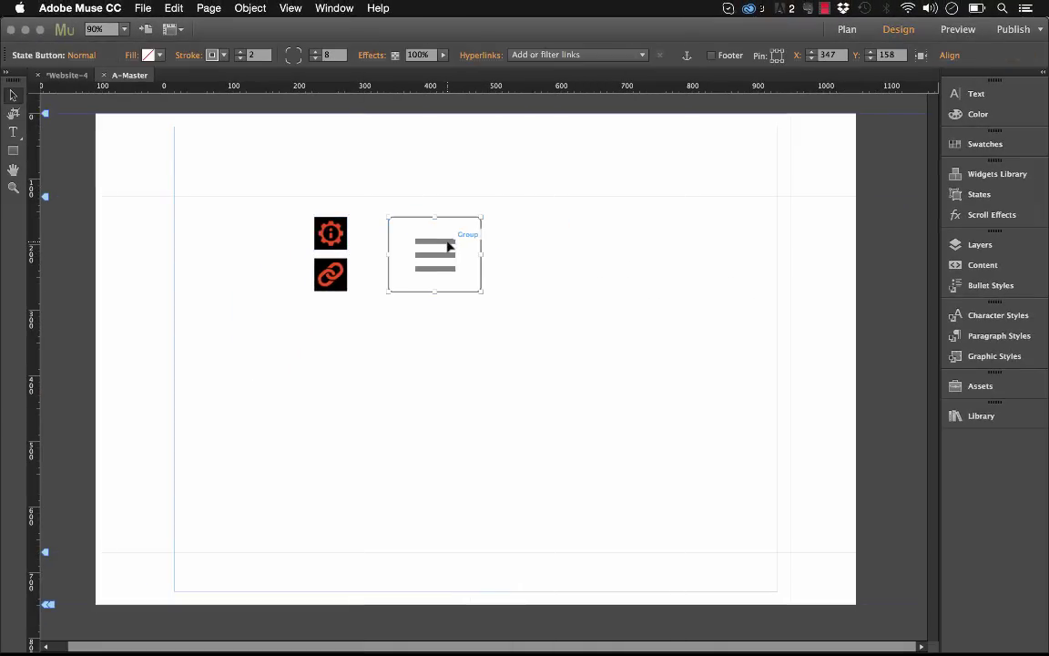
pyautogui.press('Delete')
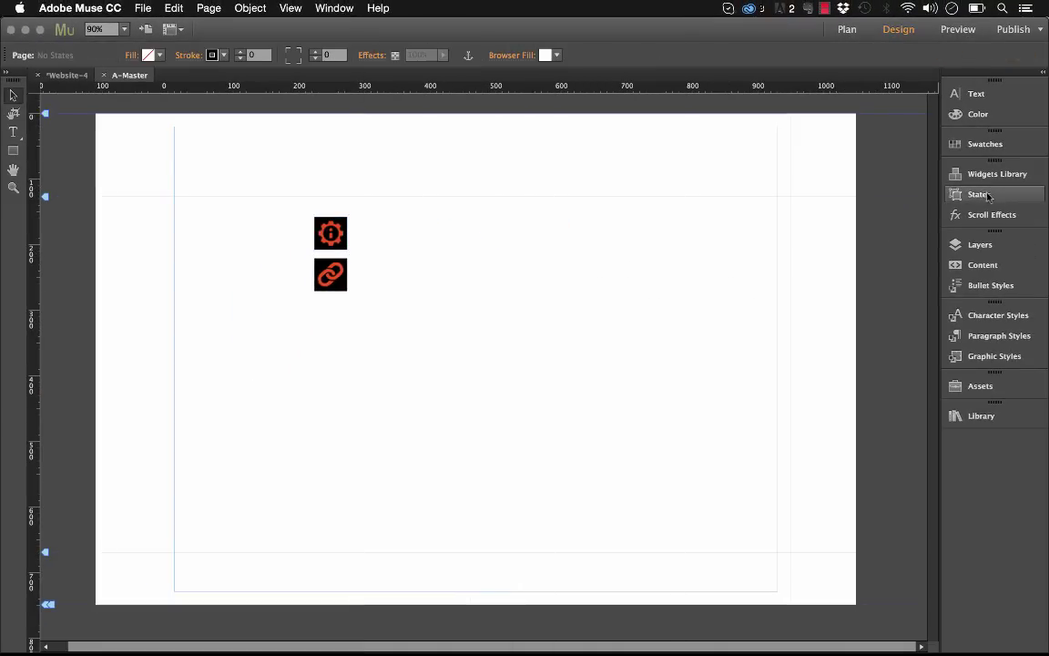
pyautogui.click(995, 173)
pyautogui.click(779, 265)
pyautogui.click(830, 299)
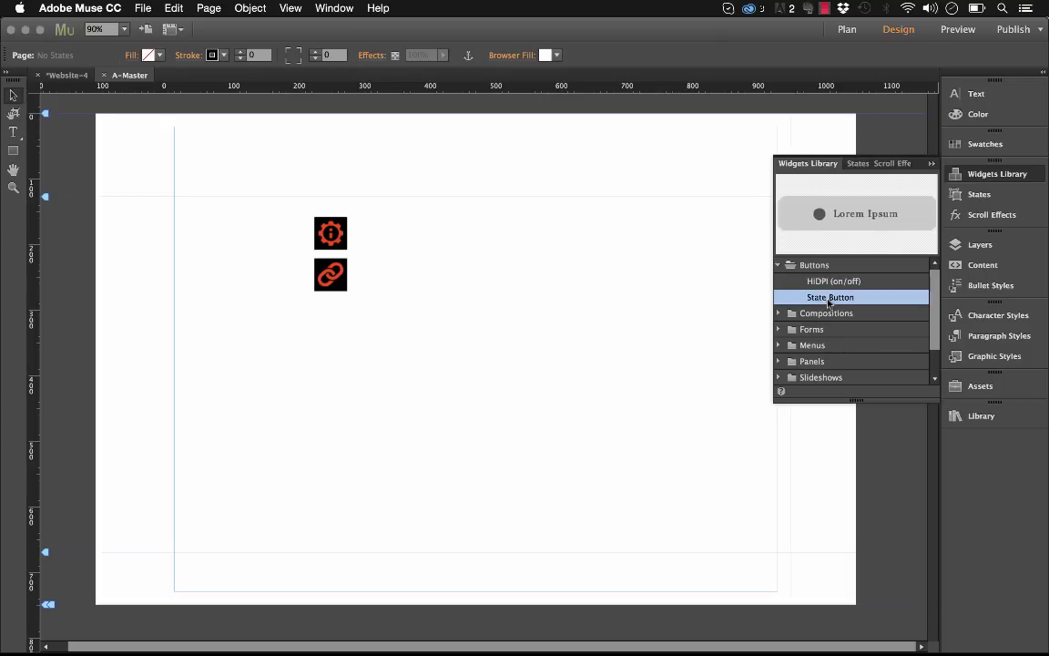
pyautogui.moveTo(833, 310); pyautogui.dragTo(393, 234)
pyautogui.moveTo(480, 241); pyautogui.dragTo(492, 260)
pyautogui.click(677, 179)
# Create a new graphic style named 'button' from the Lorem Ipsum state button.
pyautogui.click(505, 263)
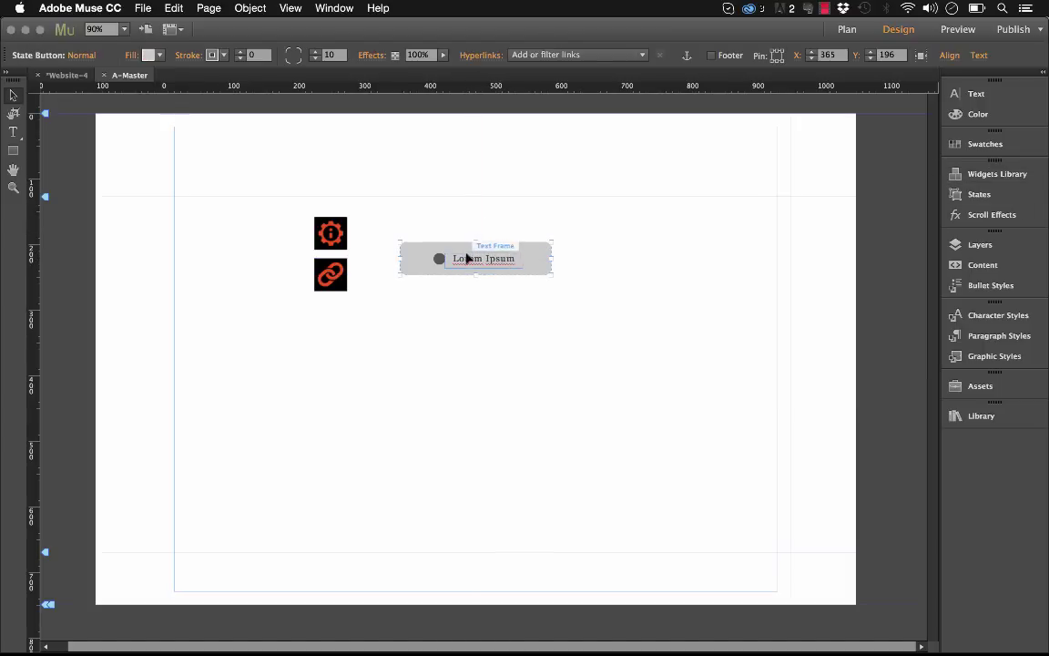
pyautogui.click(973, 359)
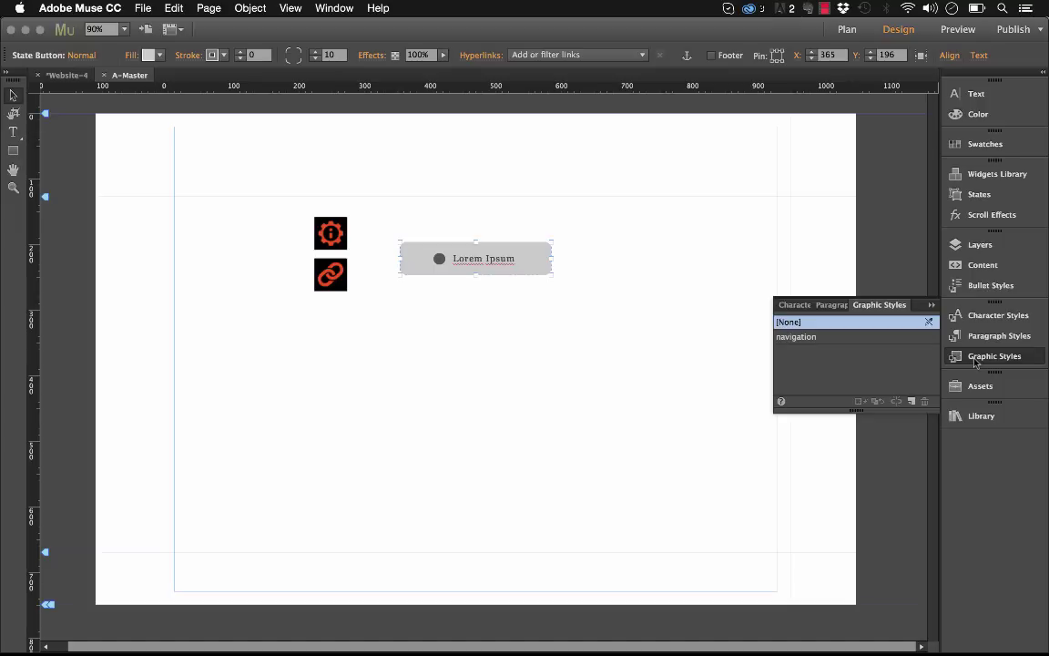
pyautogui.click(911, 402)
pyautogui.doubleClick(788, 353)
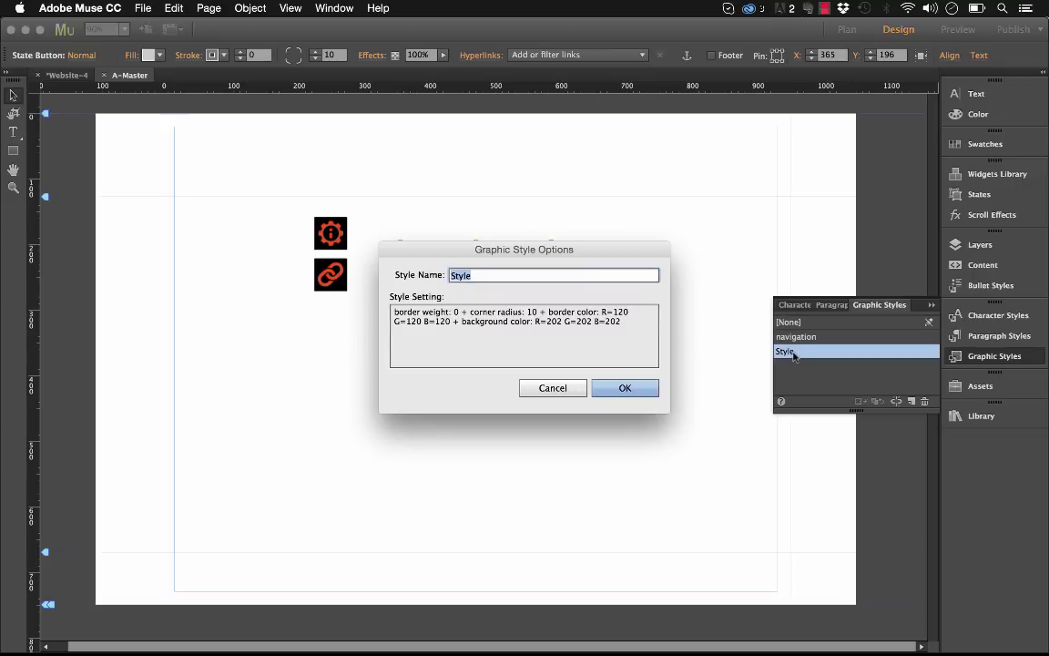
pyautogui.write('button')
pyautogui.click(625, 390)
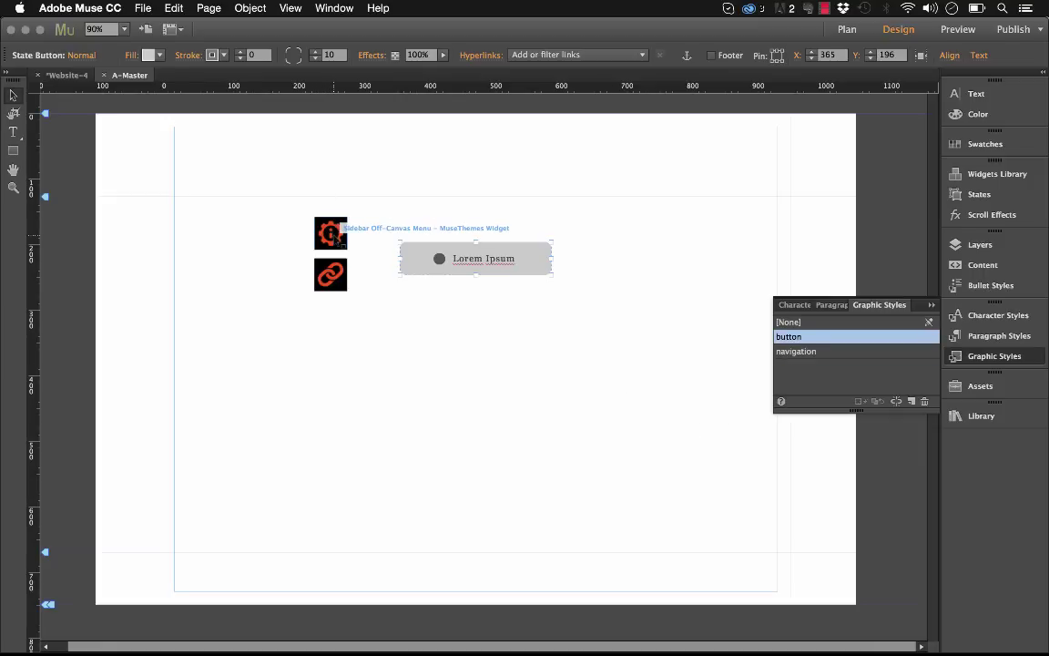
# Change the widget's Custom Button – Graphic Style from 'navigation' to 'button'.
pyautogui.click(345, 232)
pyautogui.click(360, 214)
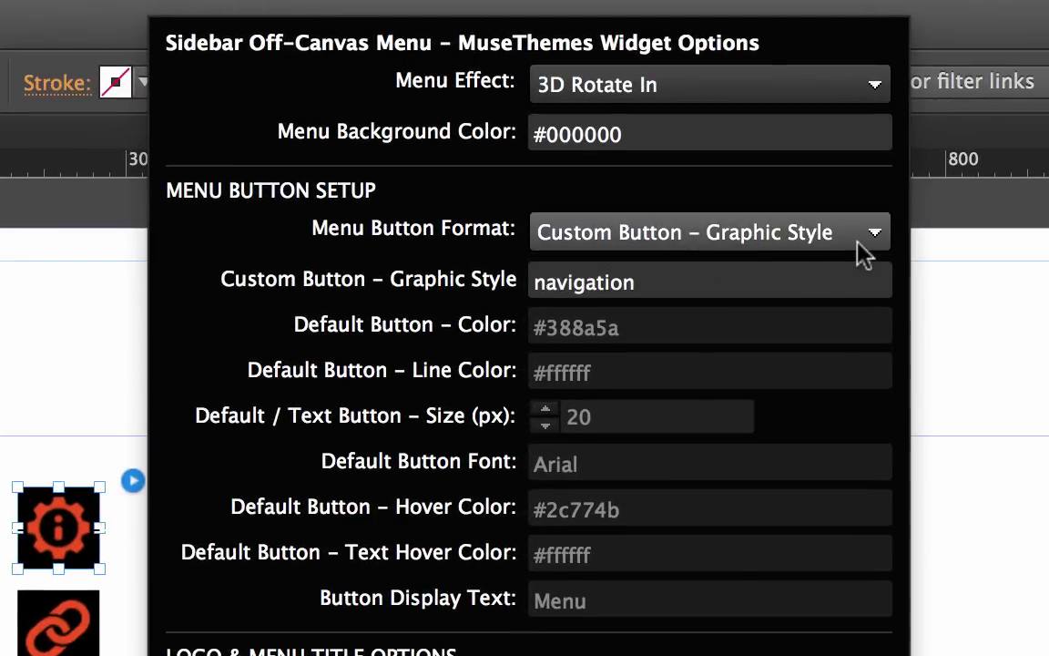
pyautogui.doubleClick(629, 283)
pyautogui.write('but')
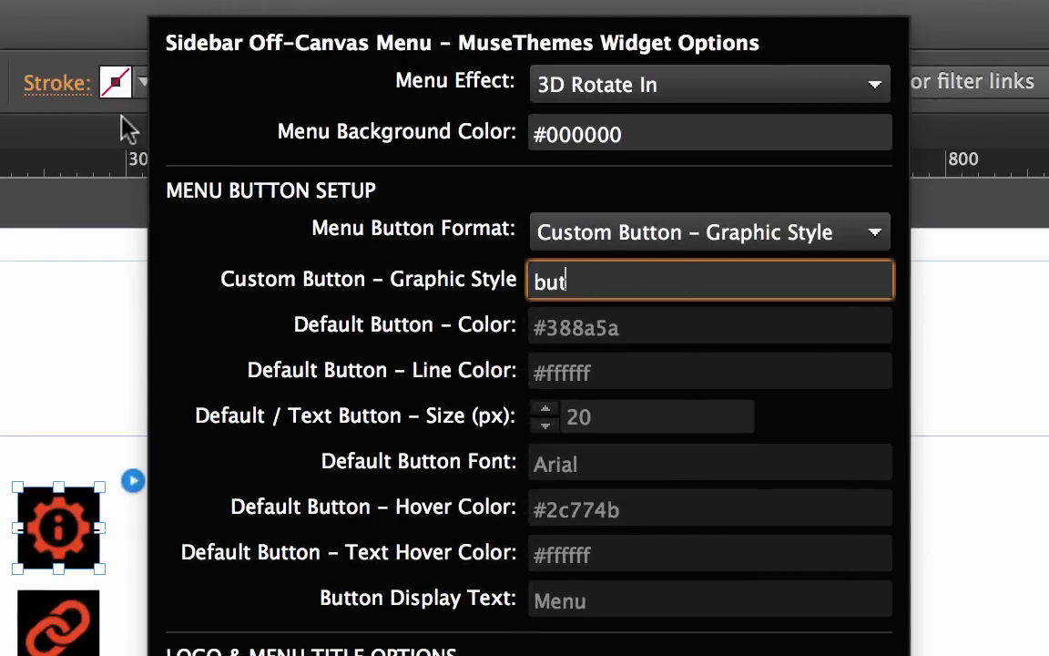
pyautogui.write('ton')
pyautogui.press('Return')
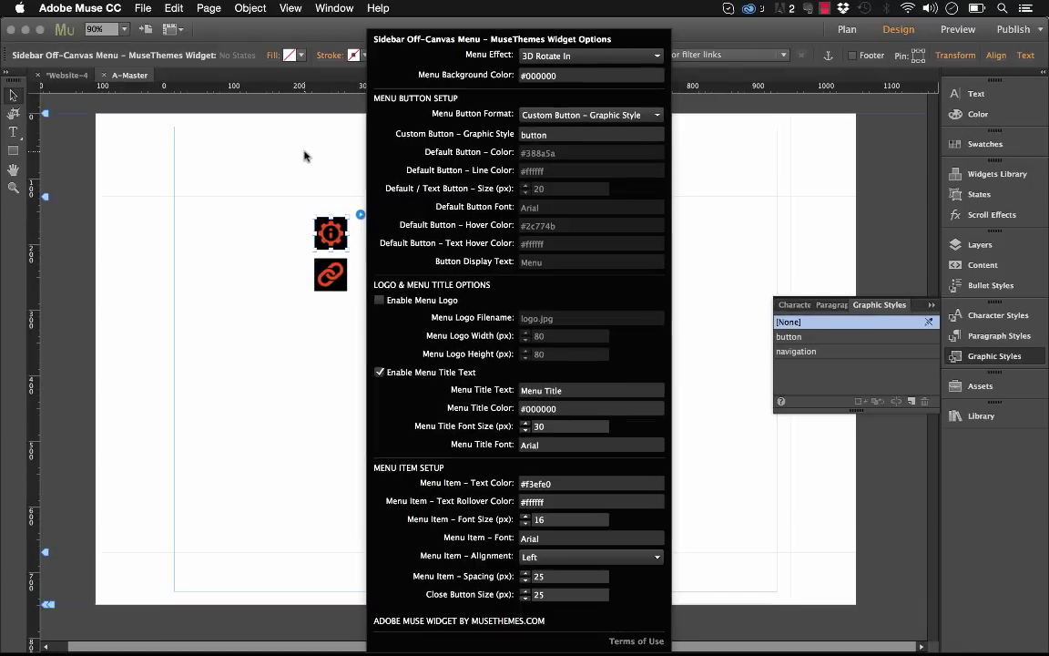
# Preview in Firefox, open and close the black sidebar twice via the Lorem Ipsum button, then return to Muse.
pyautogui.click(278, 141)
pyautogui.click(142, 8)
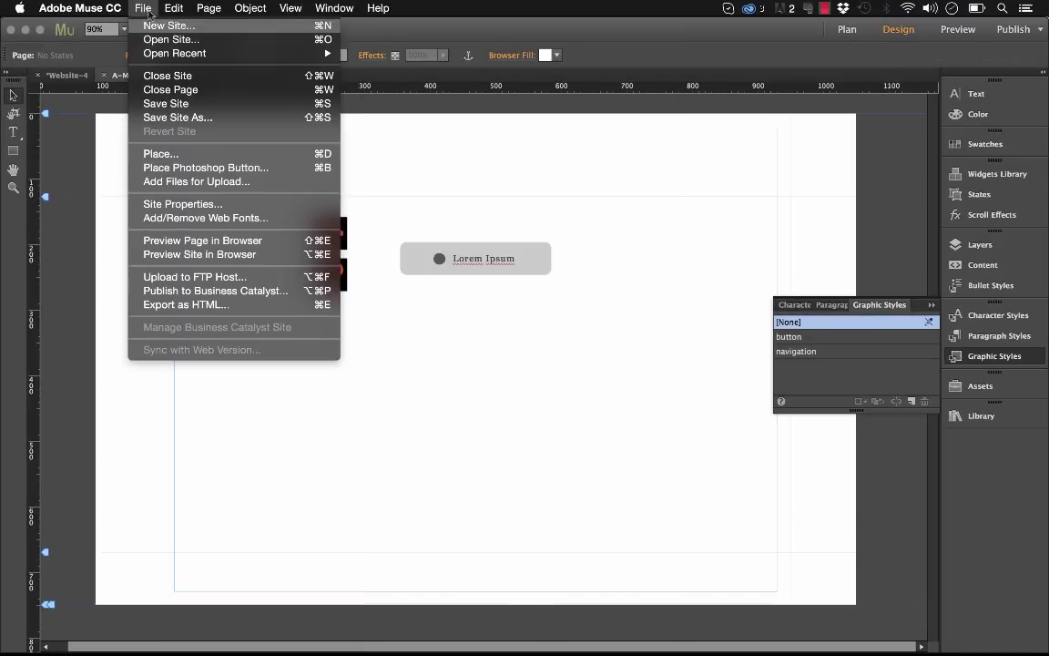
pyautogui.click(188, 240)
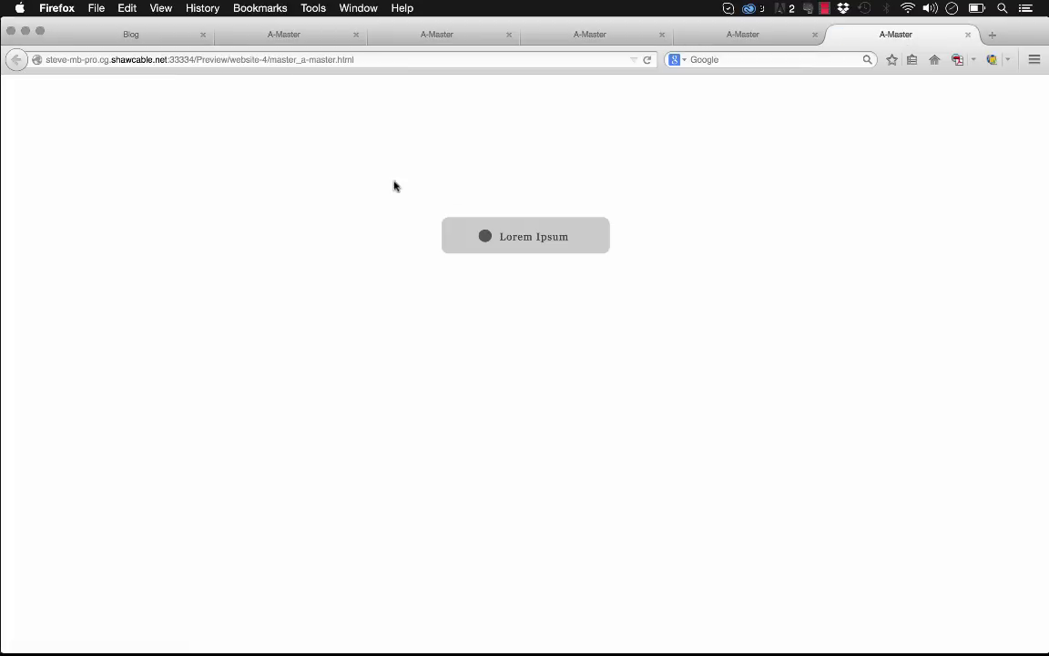
pyautogui.click(532, 237)
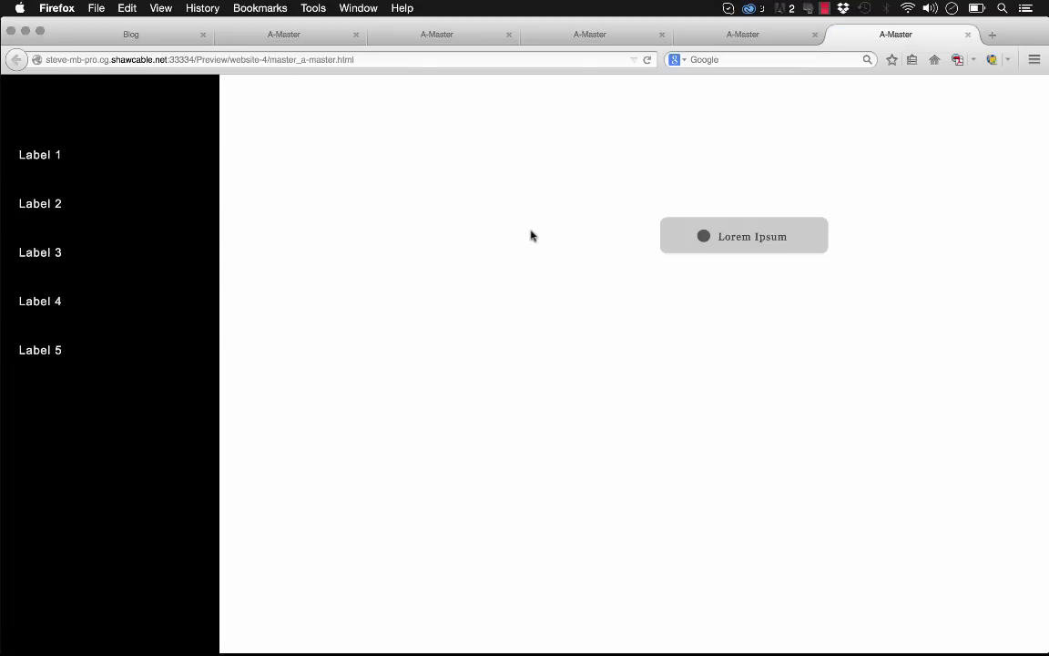
pyautogui.click(204, 92)
pyautogui.click(504, 241)
pyautogui.click(204, 91)
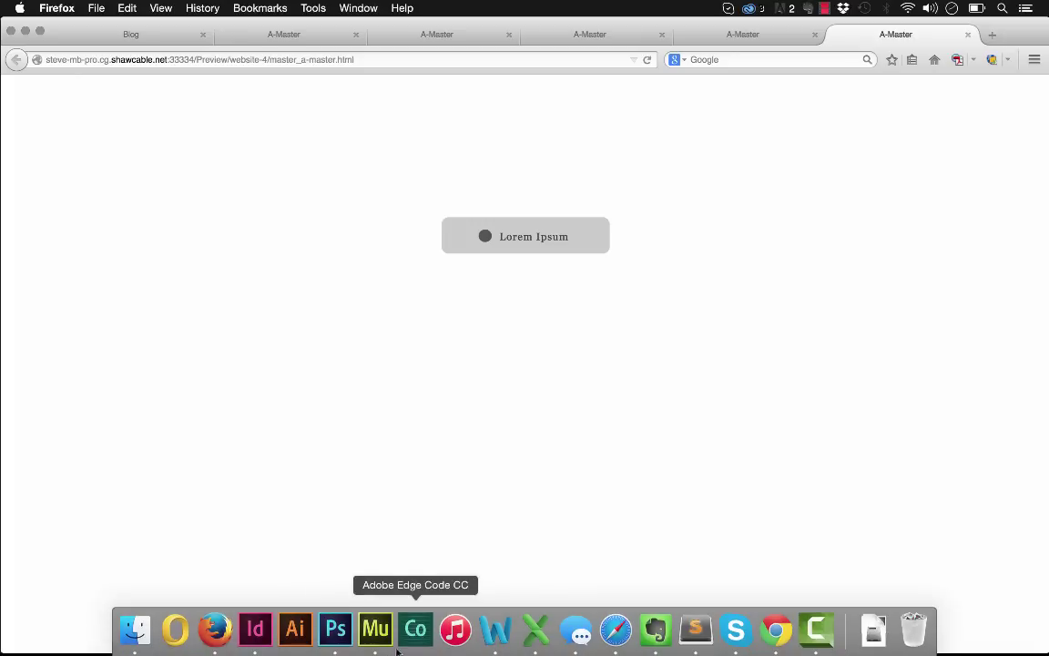
pyautogui.click(386, 641)
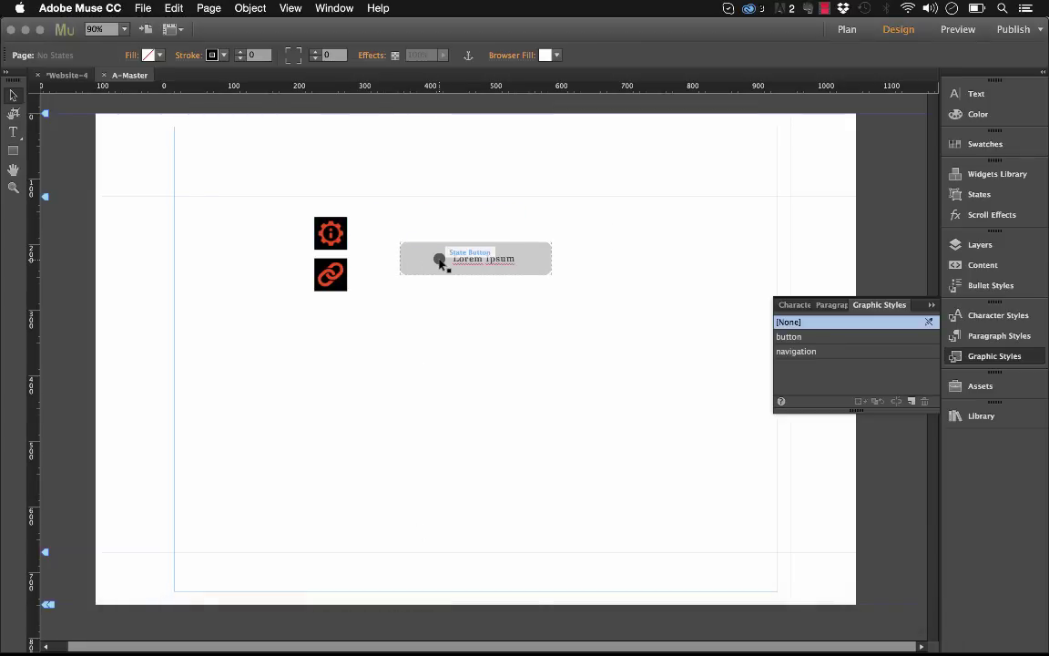
# Set the sidebar widget's Menu Button Format to Default Button.
pyautogui.click(440, 261)
pyautogui.click(345, 207)
pyautogui.click(337, 224)
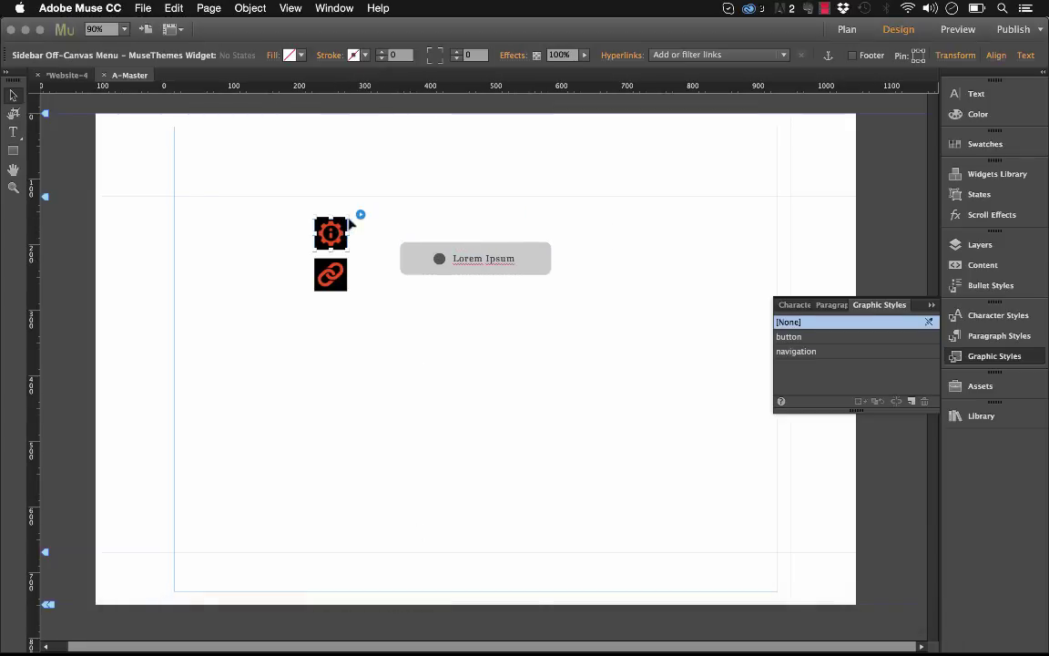
pyautogui.click(358, 216)
pyautogui.click(537, 114)
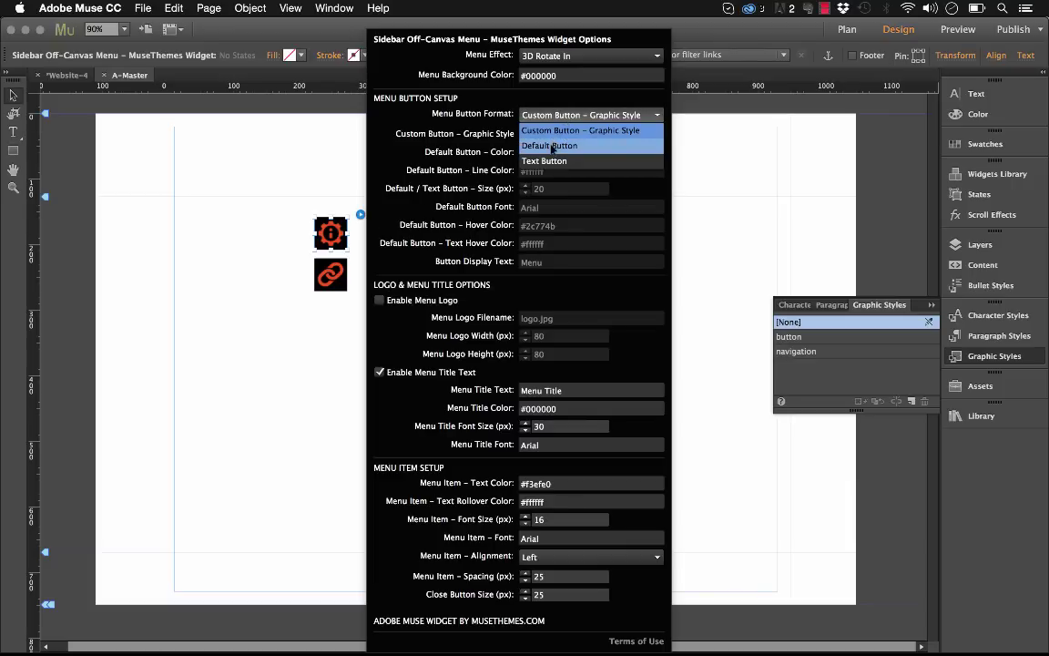
pyautogui.click(549, 146)
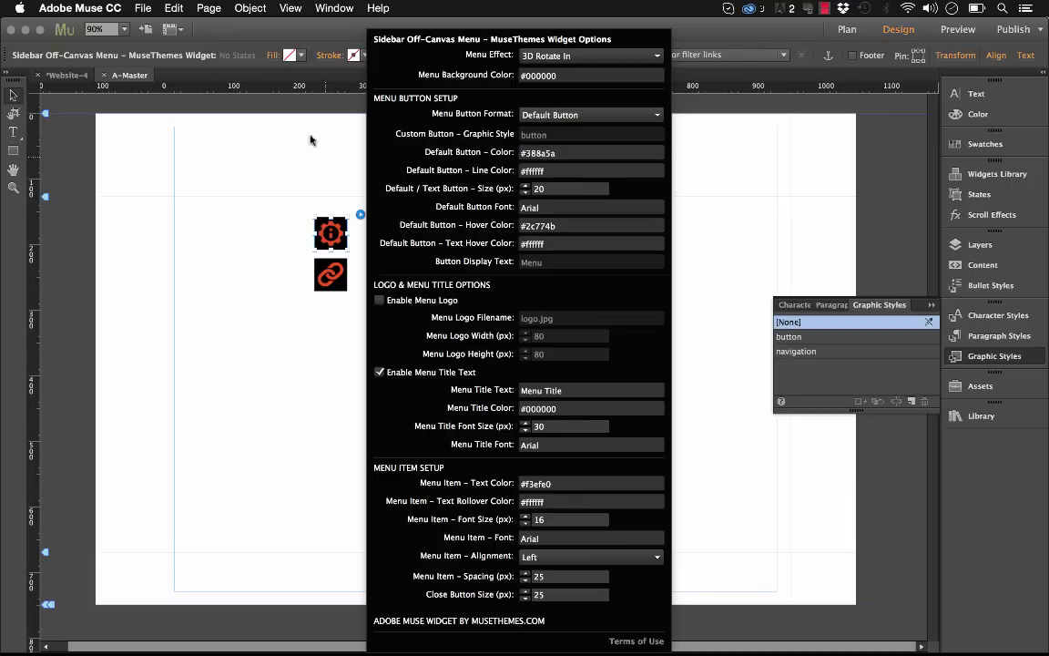
pyautogui.click(255, 81)
# Preview the page in the browser, open and close the sidebar with the green button, then return to Muse.
pyautogui.click(143, 9)
pyautogui.click(258, 242)
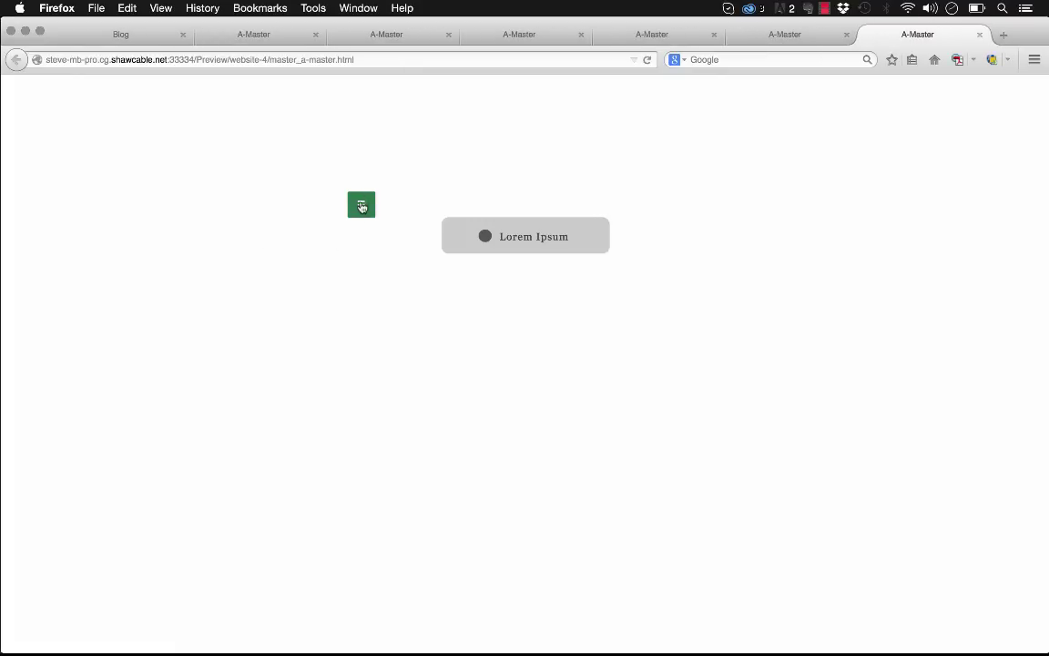
pyautogui.click(361, 207)
pyautogui.click(205, 85)
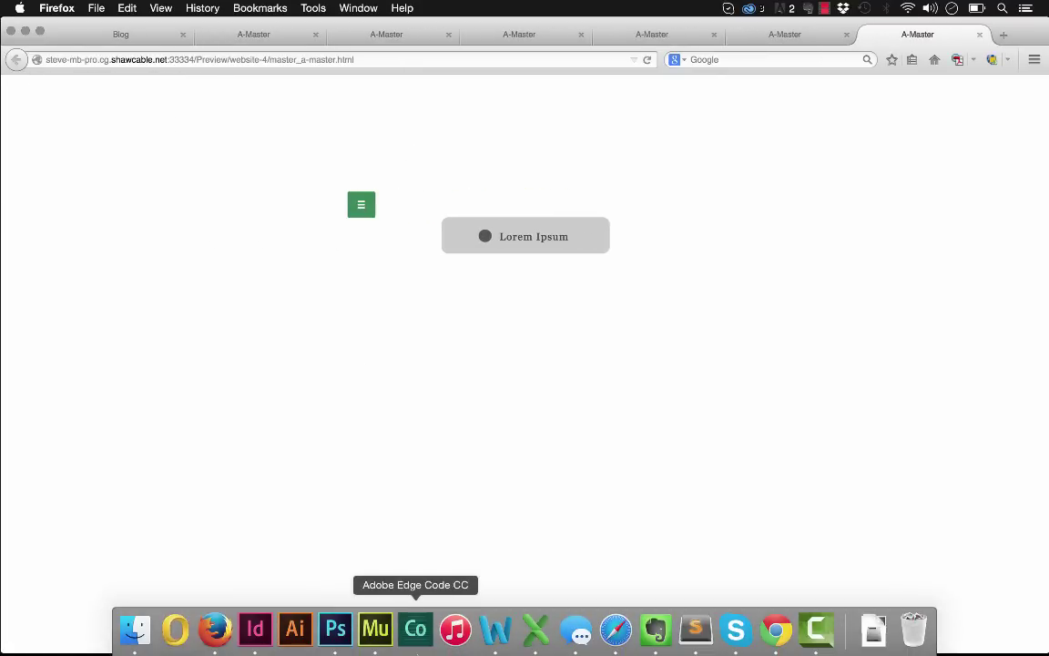
pyautogui.click(375, 628)
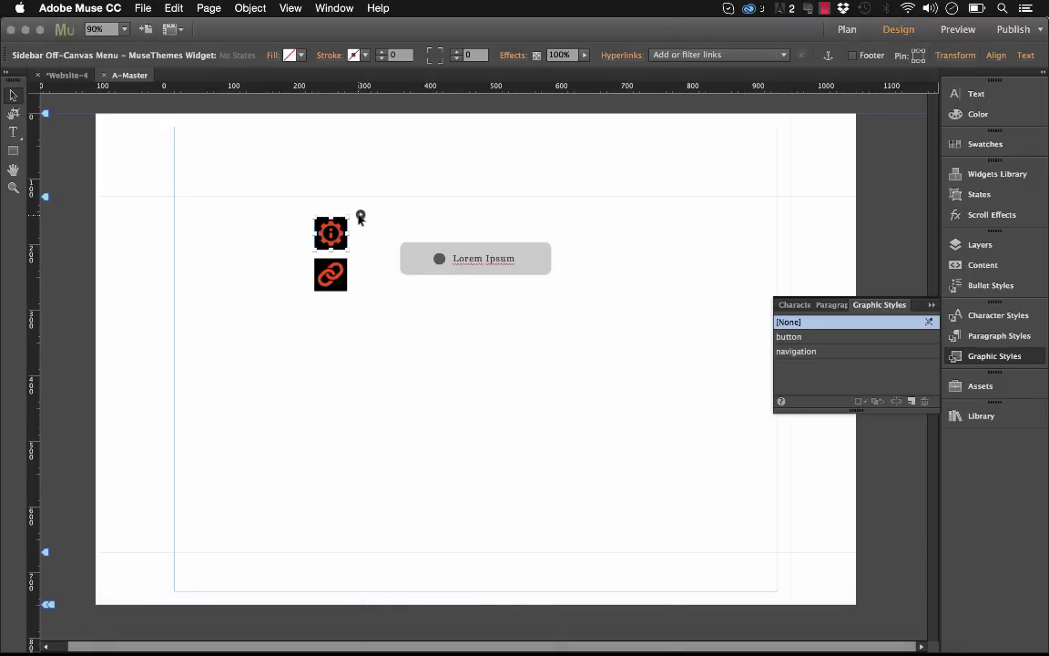
# Enable the menu logo (logo.jpg, 80×80 px) and disable the menu title text in the widget options.
pyautogui.click(361, 214)
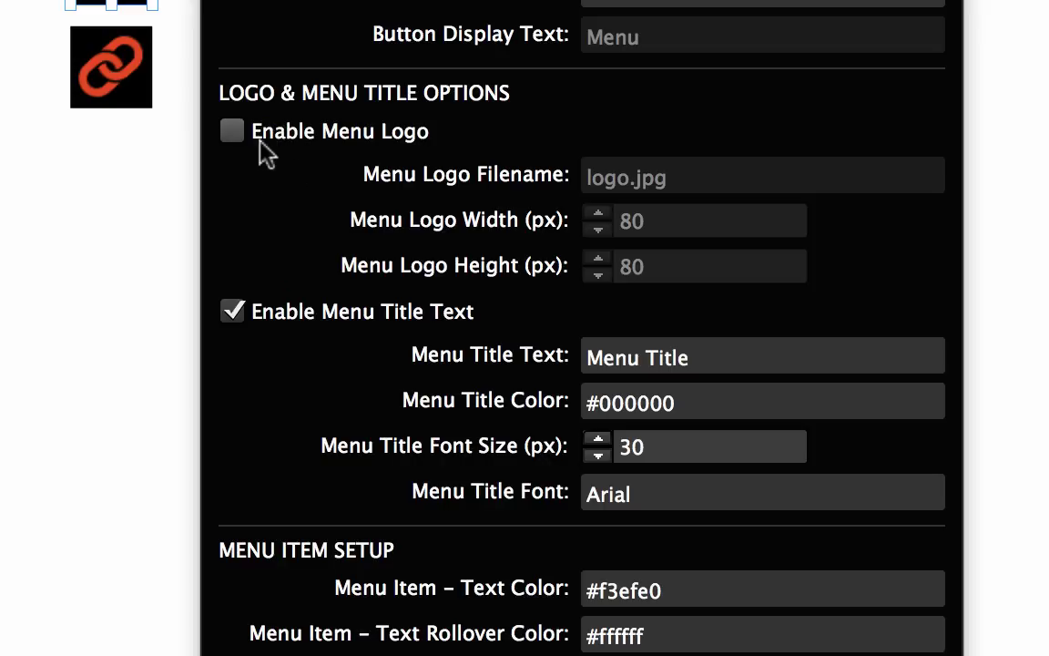
pyautogui.click(234, 137)
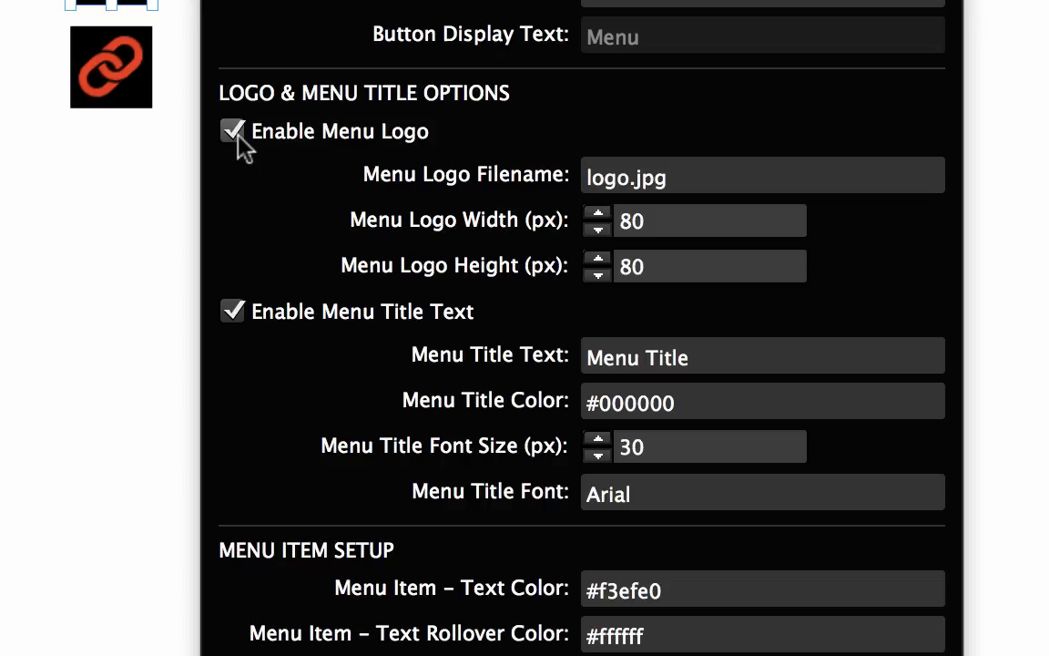
pyautogui.click(235, 308)
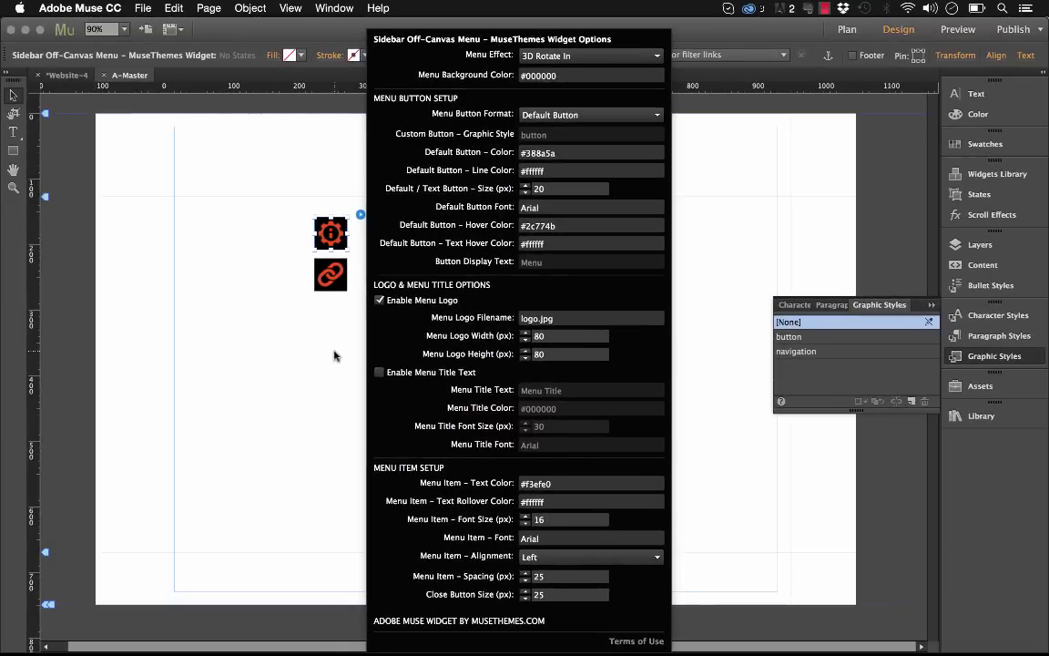
# Add icon_white.png as a file for upload with the site and show it in the Assets panel.
pyautogui.click(264, 314)
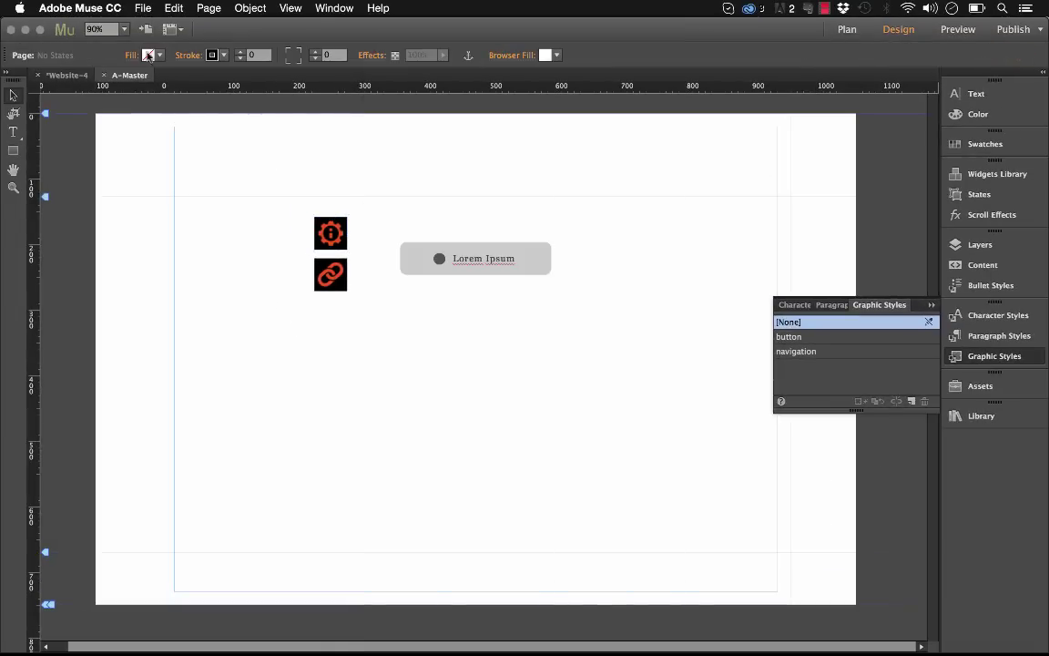
pyautogui.click(139, 9)
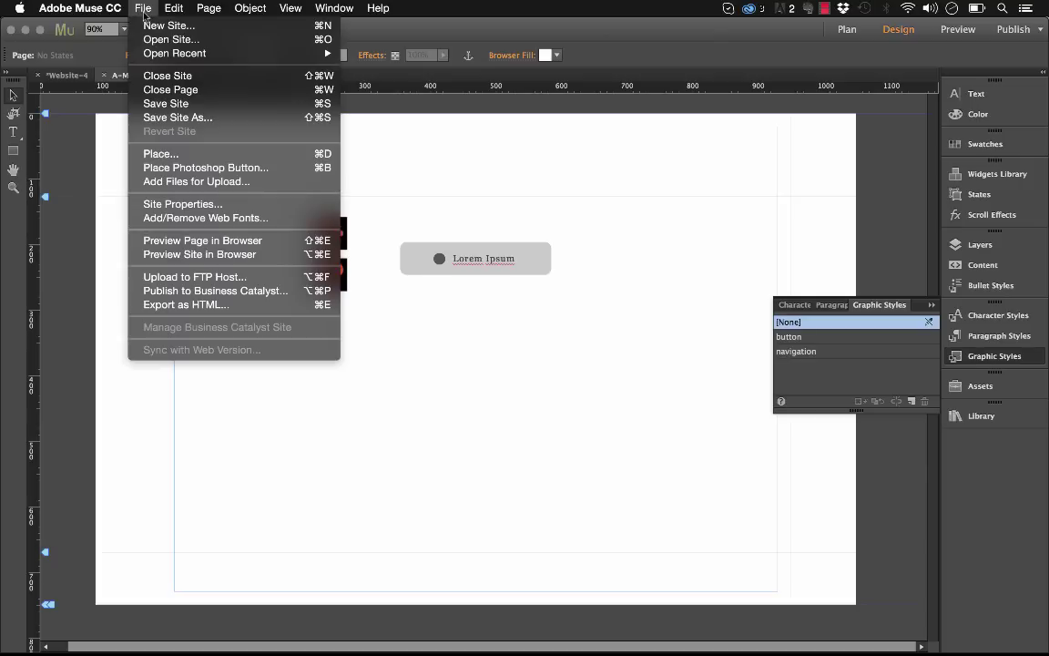
pyautogui.click(209, 182)
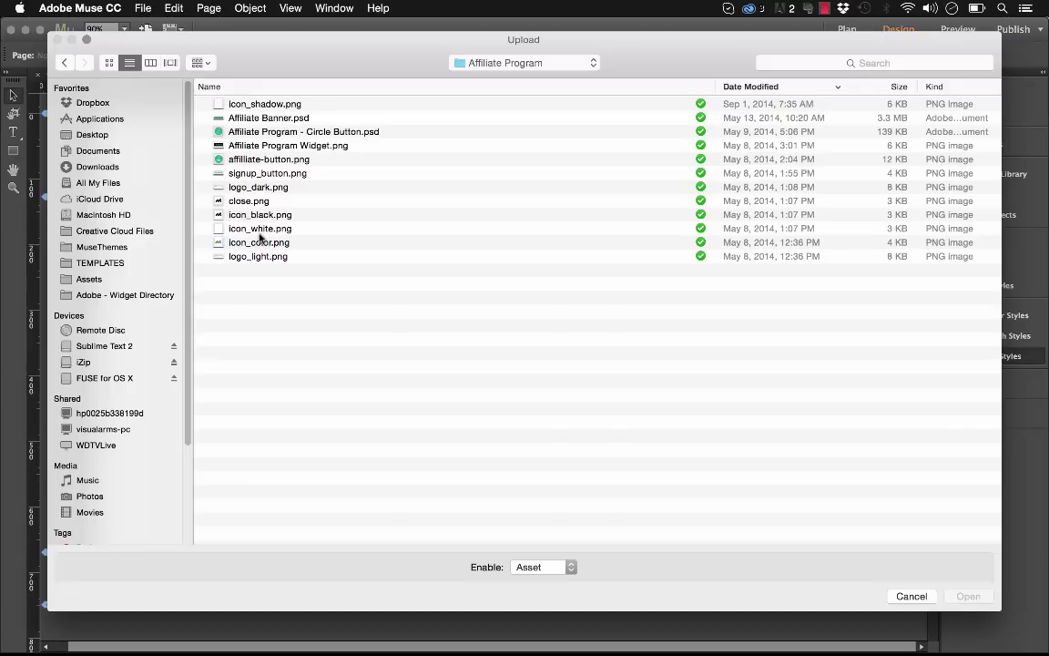
pyautogui.click(267, 230)
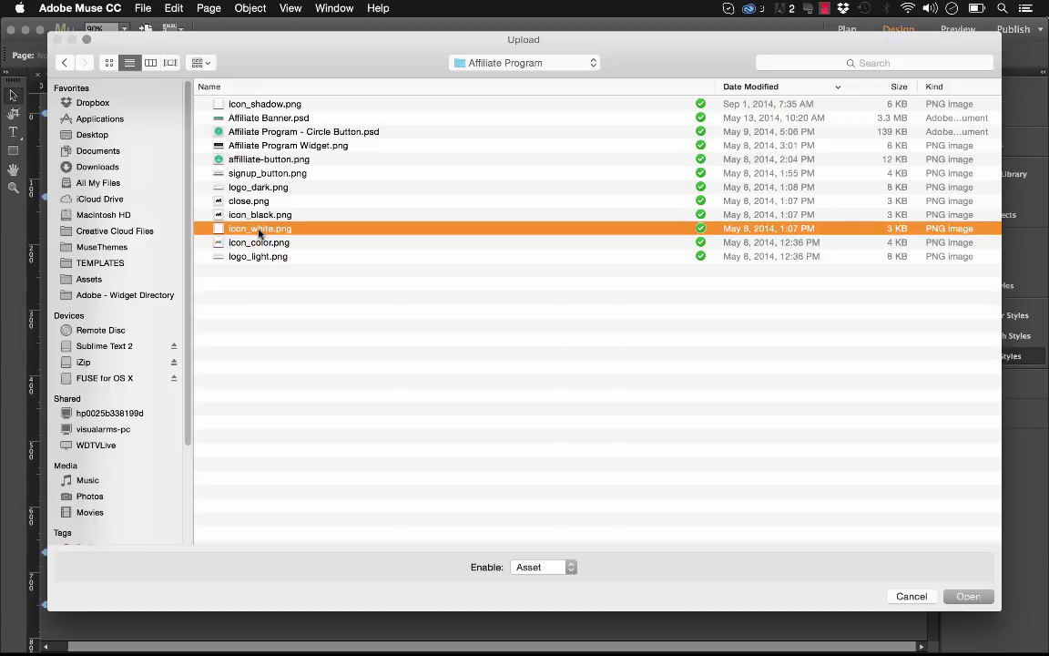
pyautogui.click(971, 597)
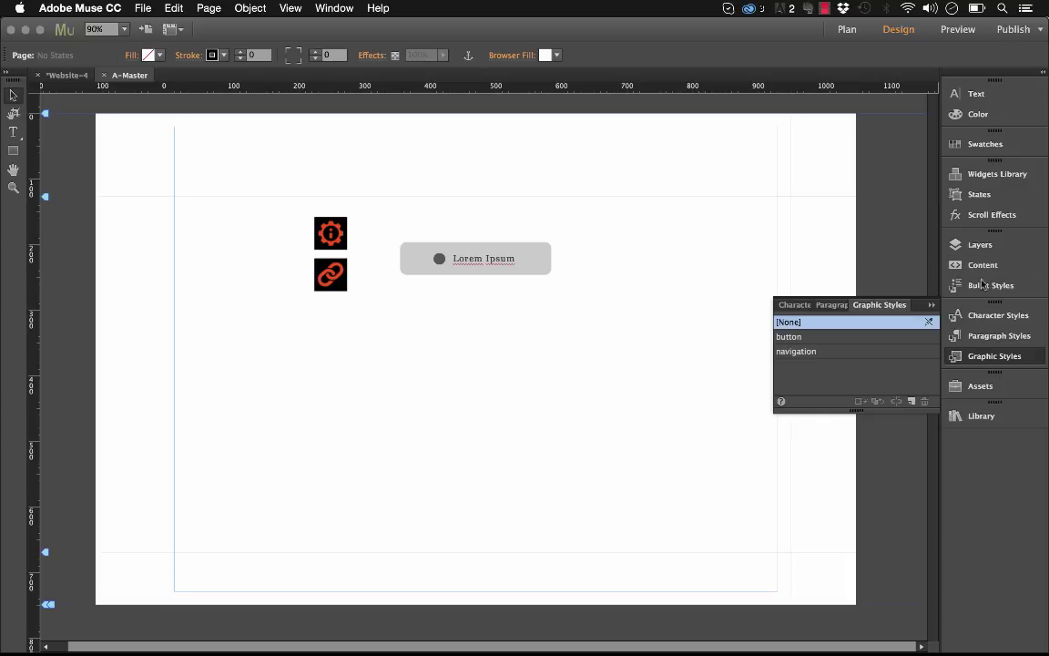
pyautogui.click(979, 385)
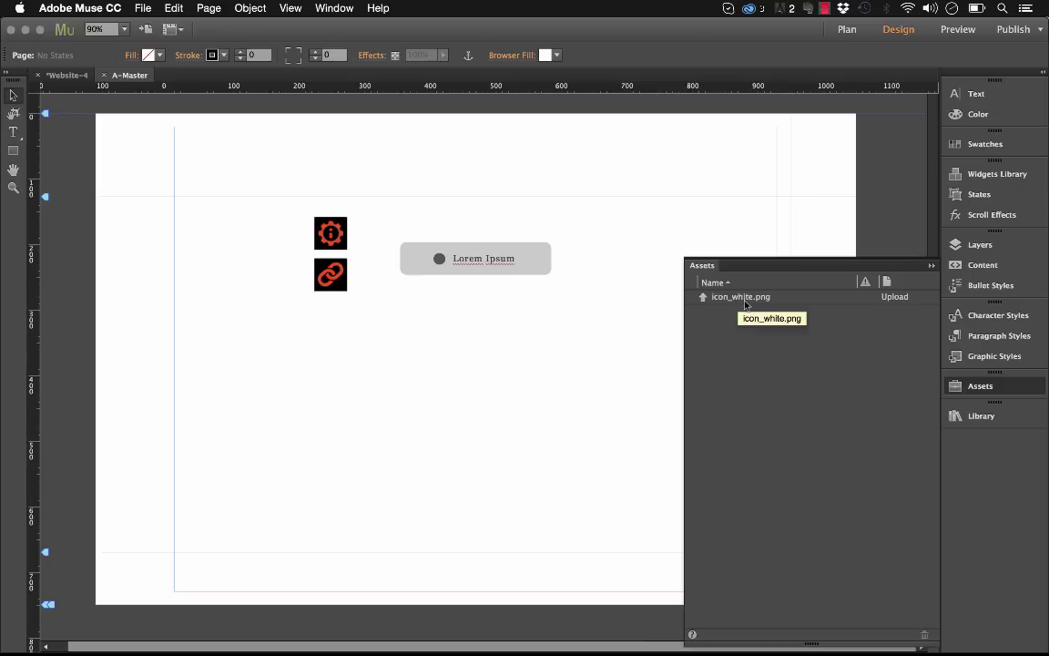
# Set the menu logo to icon_white.png at 100 × 100 px.
pyautogui.click(323, 228)
pyautogui.click(361, 217)
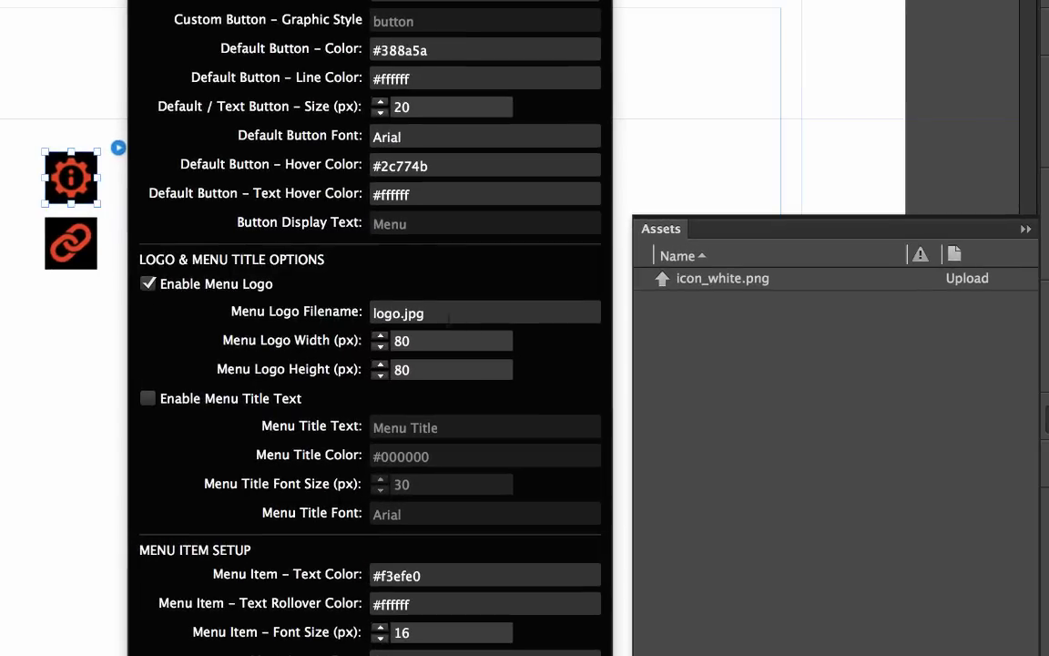
pyautogui.click(547, 318)
pyautogui.write('icon_')
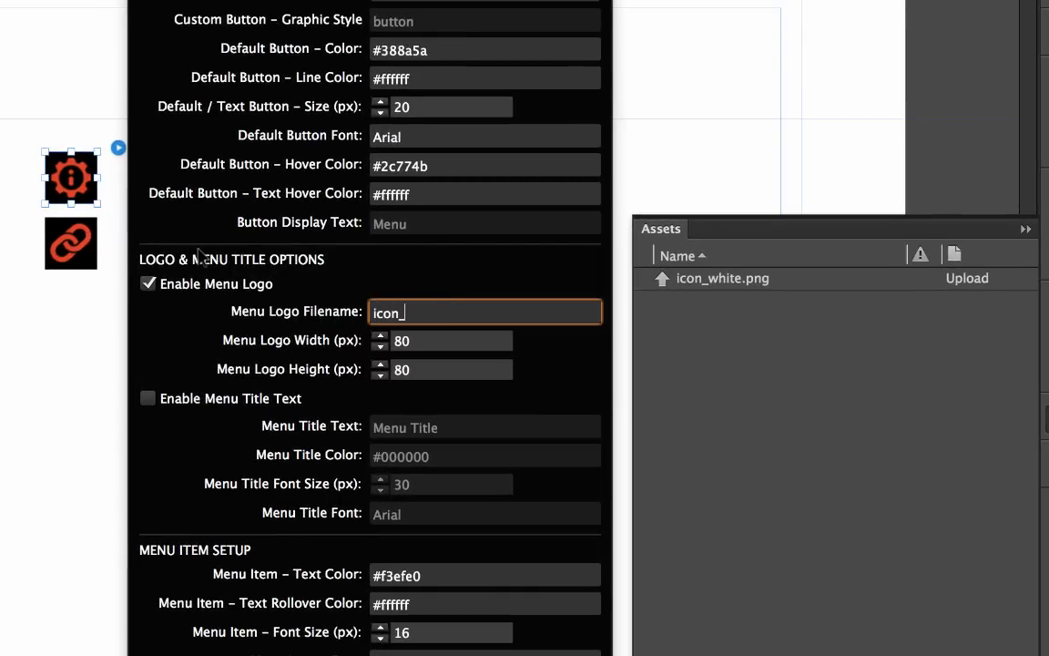
pyautogui.write('white.png')
pyautogui.press('Return')
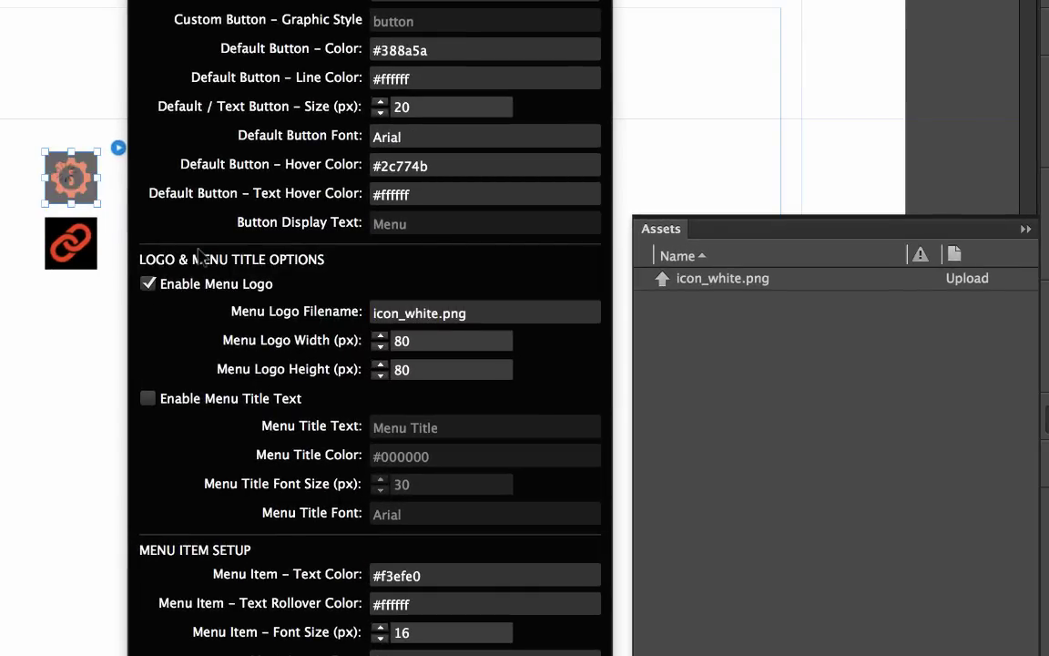
pyautogui.click(492, 343)
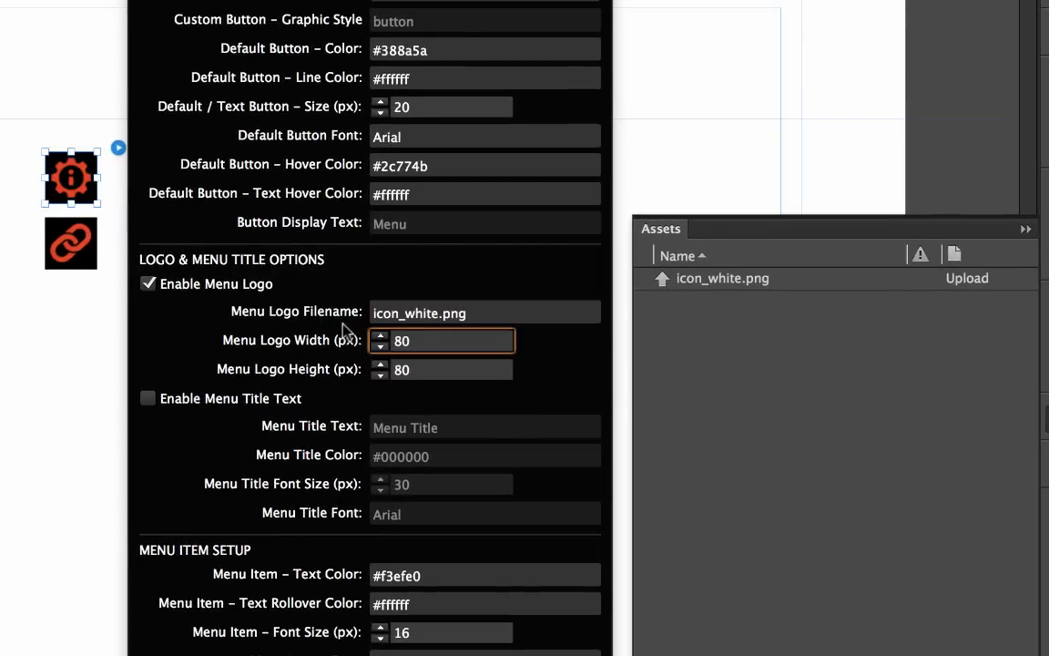
pyautogui.doubleClick(422, 341)
pyautogui.write('100')
pyautogui.press('Tab')
pyautogui.write('100')
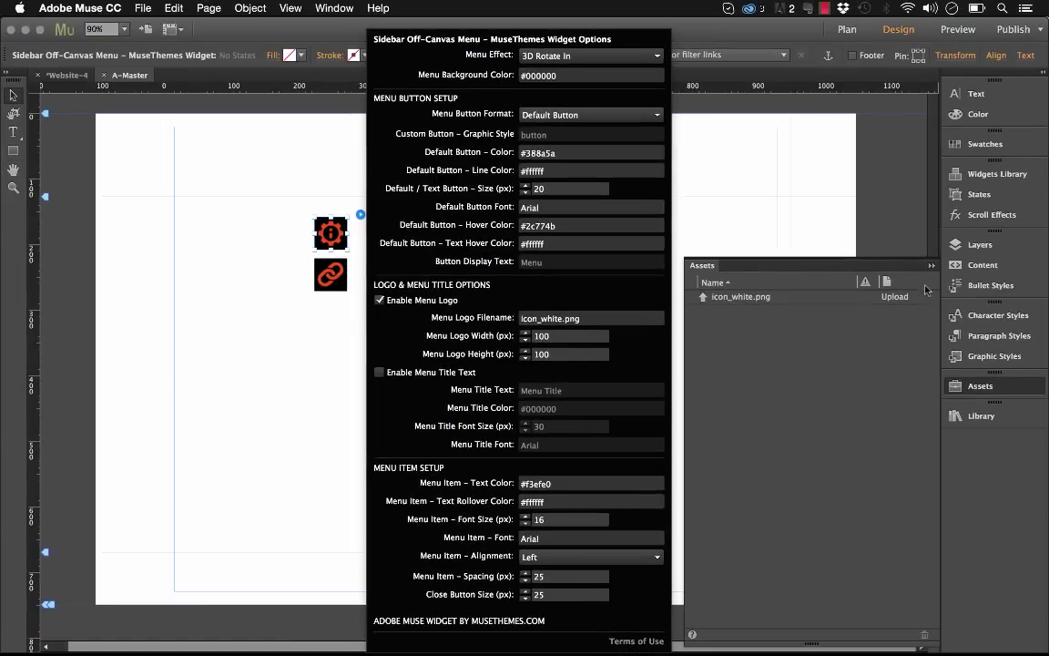
# Change the sidebar's Menu Background Color to #22a5bf.
pyautogui.click(833, 240)
pyautogui.click(770, 214)
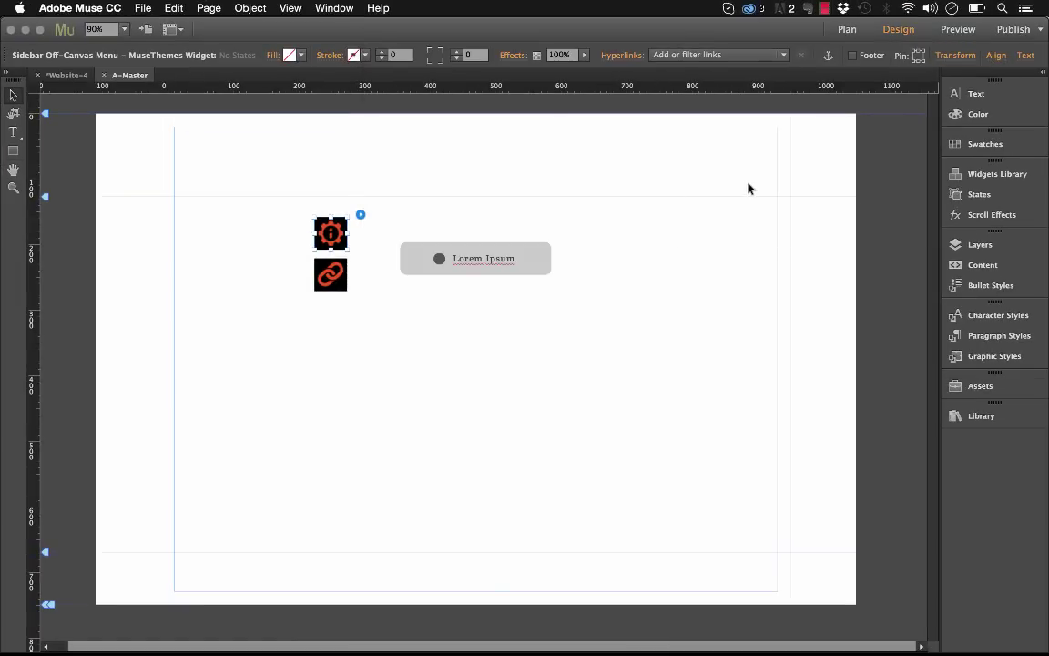
pyautogui.click(347, 233)
pyautogui.click(361, 214)
pyautogui.click(531, 76)
pyautogui.write('#22a5b')
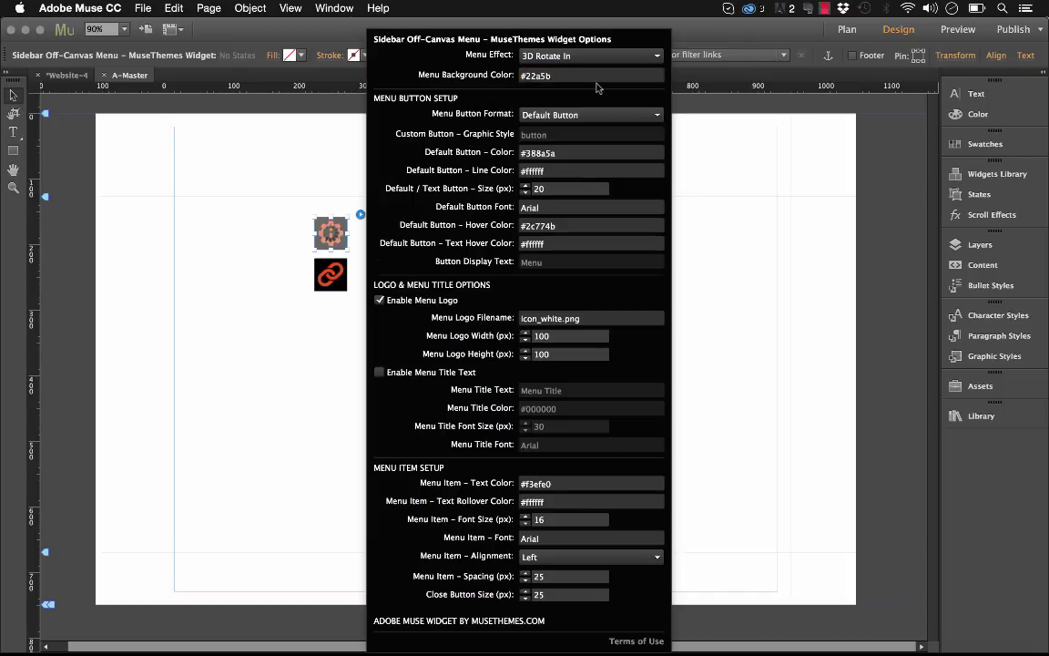
pyautogui.write('f')
pyautogui.press('Return')
# Preview the page in Firefox, slide out the teal sidebar with its logo and labels, then close it.
pyautogui.click(103, 82)
pyautogui.click(143, 7)
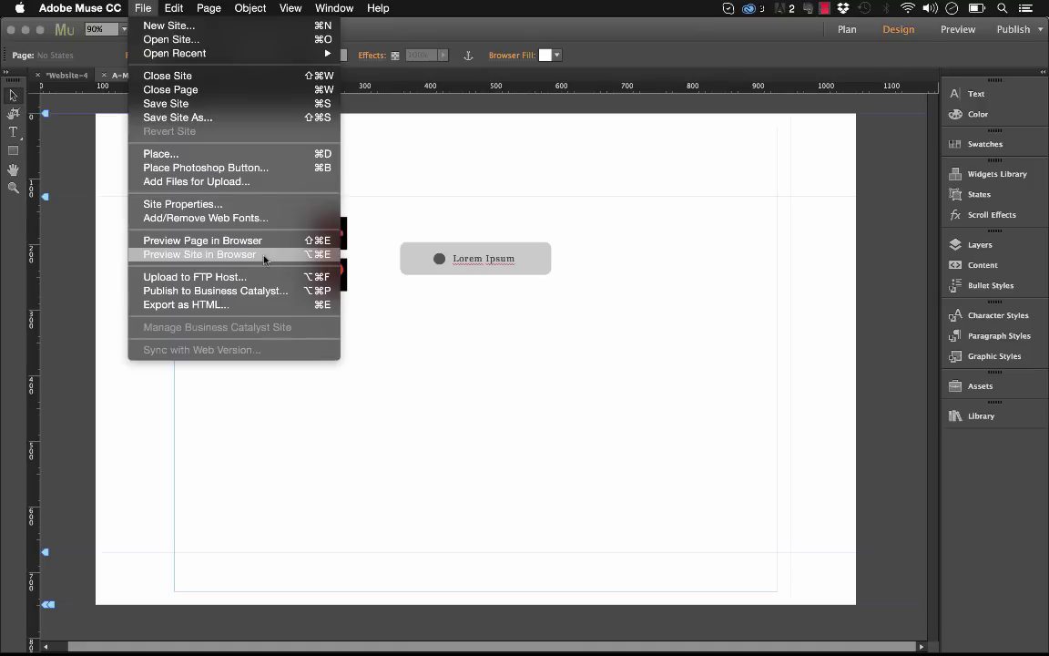
pyautogui.click(261, 241)
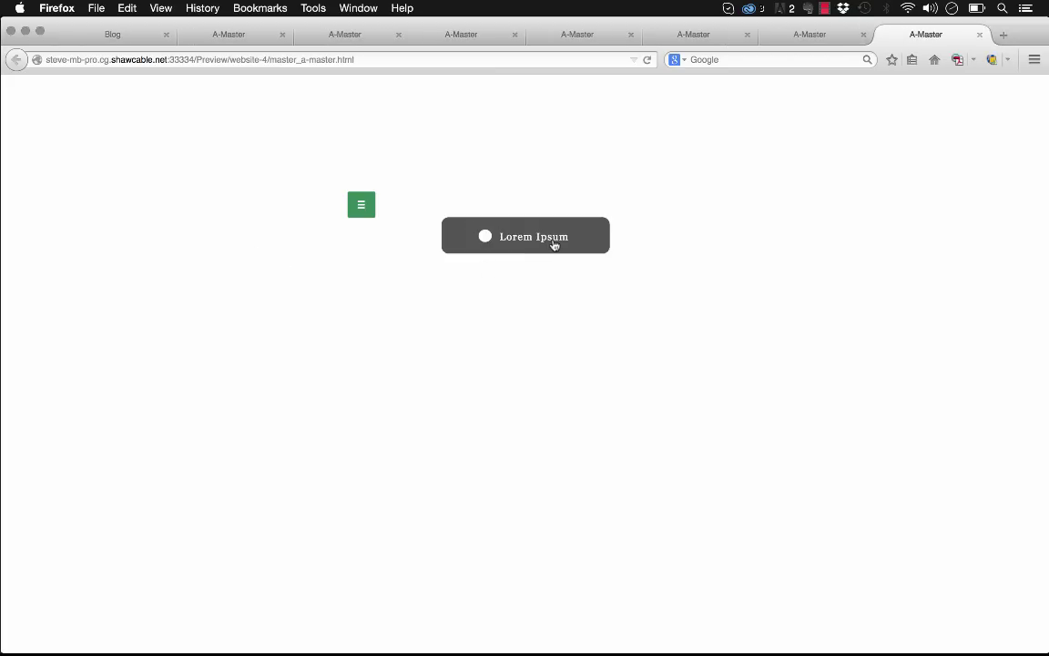
pyautogui.click(367, 206)
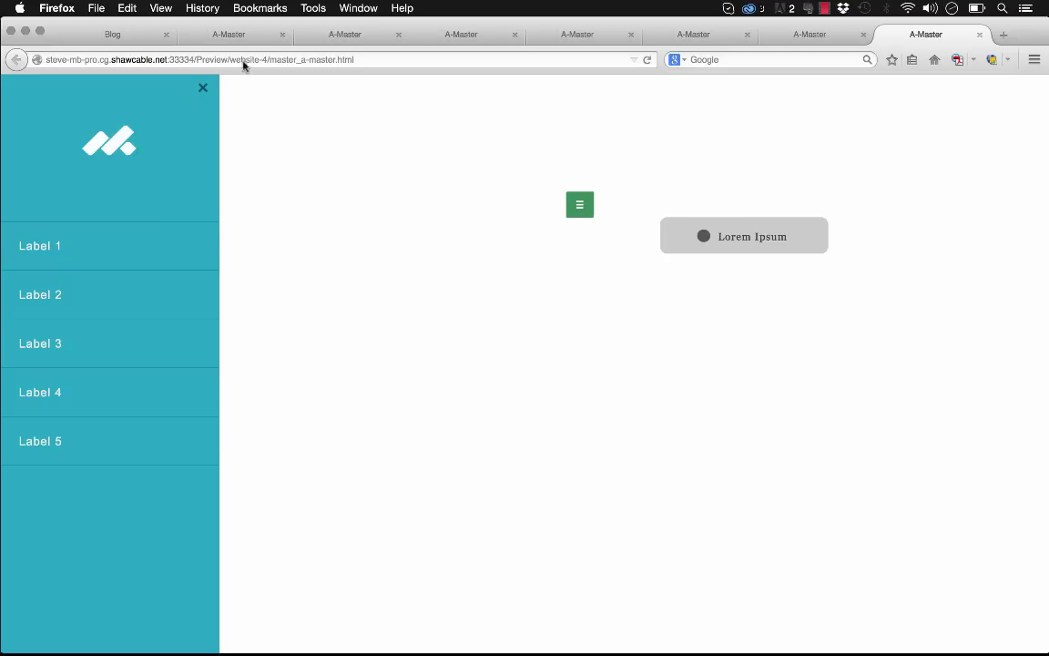
pyautogui.click(202, 88)
# Set the sidebar widget's Menu Button Format to Custom Button – Graphic Style.
pyautogui.moveTo(415, 638)
pyautogui.click(367, 637)
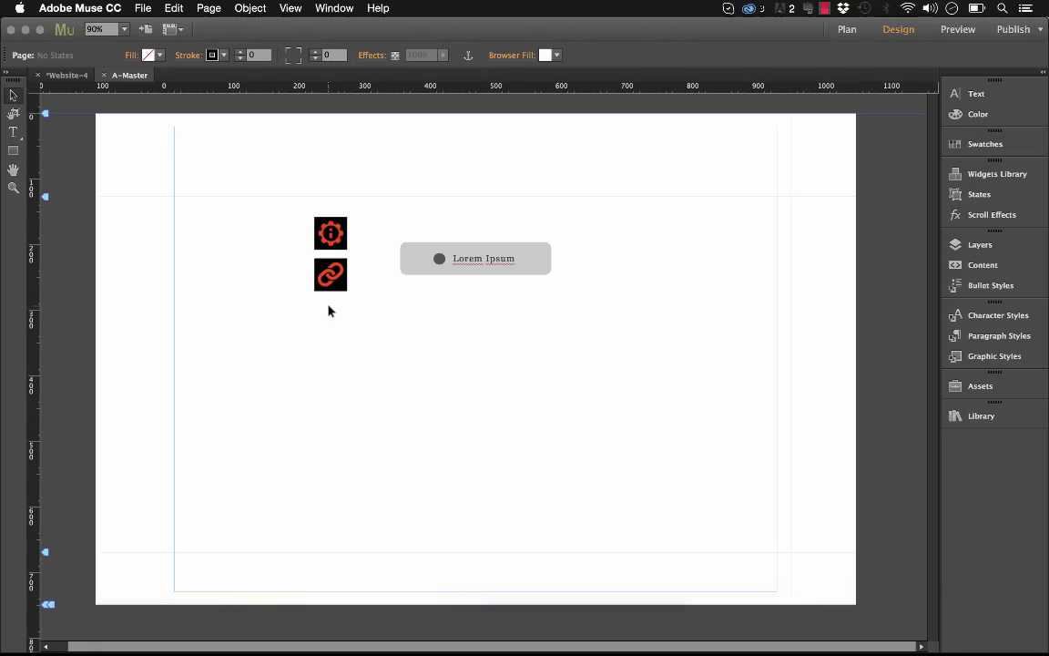
pyautogui.click(332, 219)
pyautogui.click(359, 214)
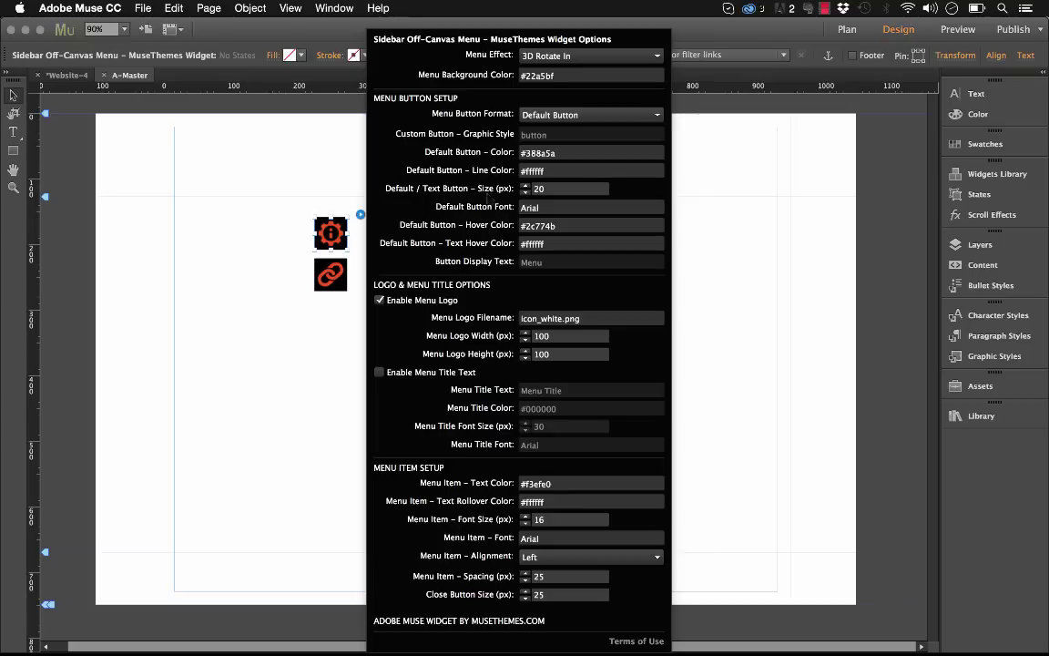
pyautogui.click(540, 117)
pyautogui.click(543, 133)
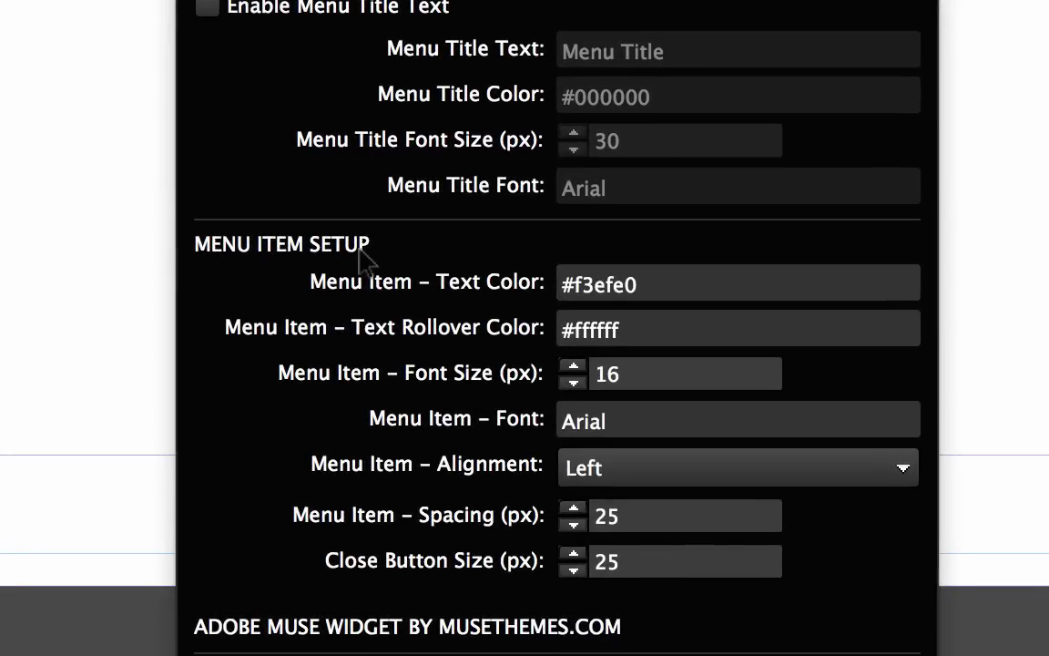
# Make the menu item text #ffffff with a #000000 rollover colour.
pyautogui.click(680, 284)
pyautogui.moveTo(680, 284); pyautogui.dragTo(573, 269)
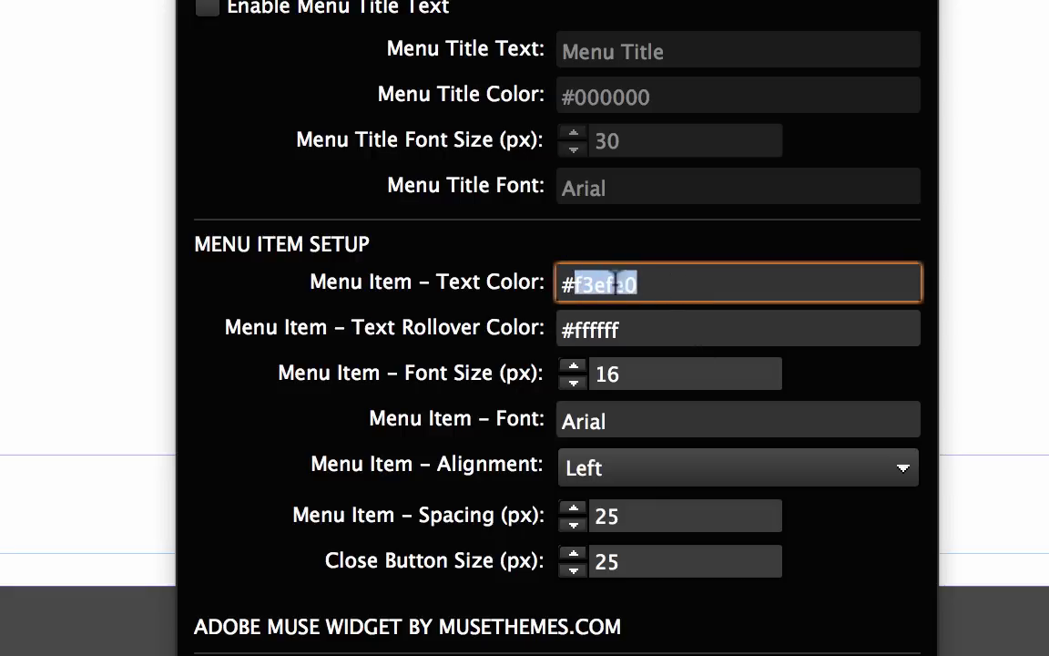
pyautogui.write('ffffff')
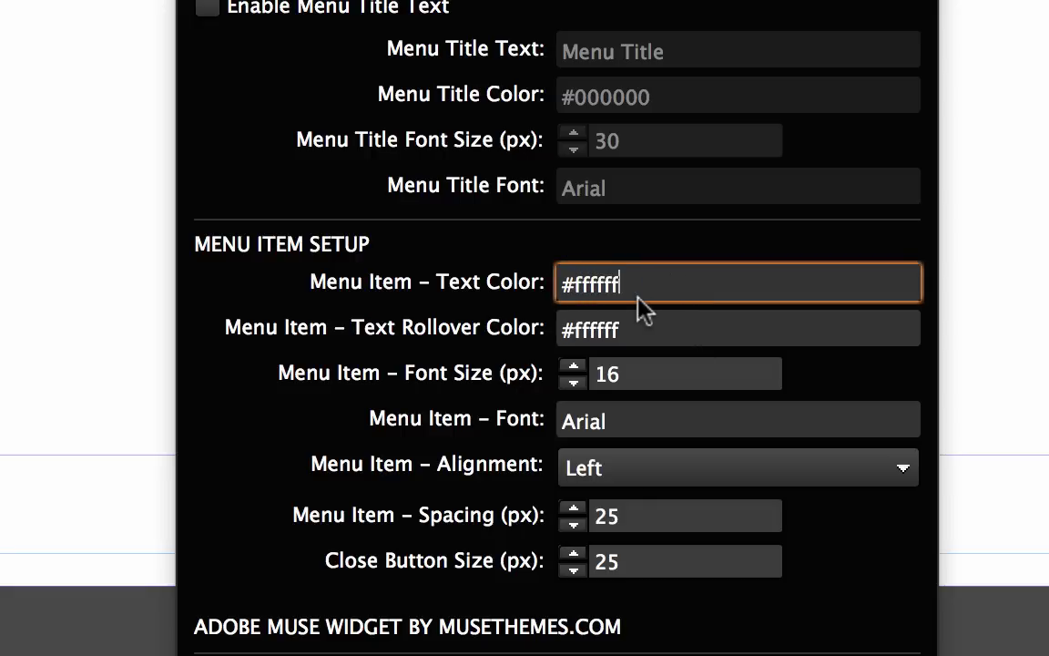
pyautogui.press('Tab')
pyautogui.moveTo(575, 329); pyautogui.dragTo(616, 330)
pyautogui.write('000000')
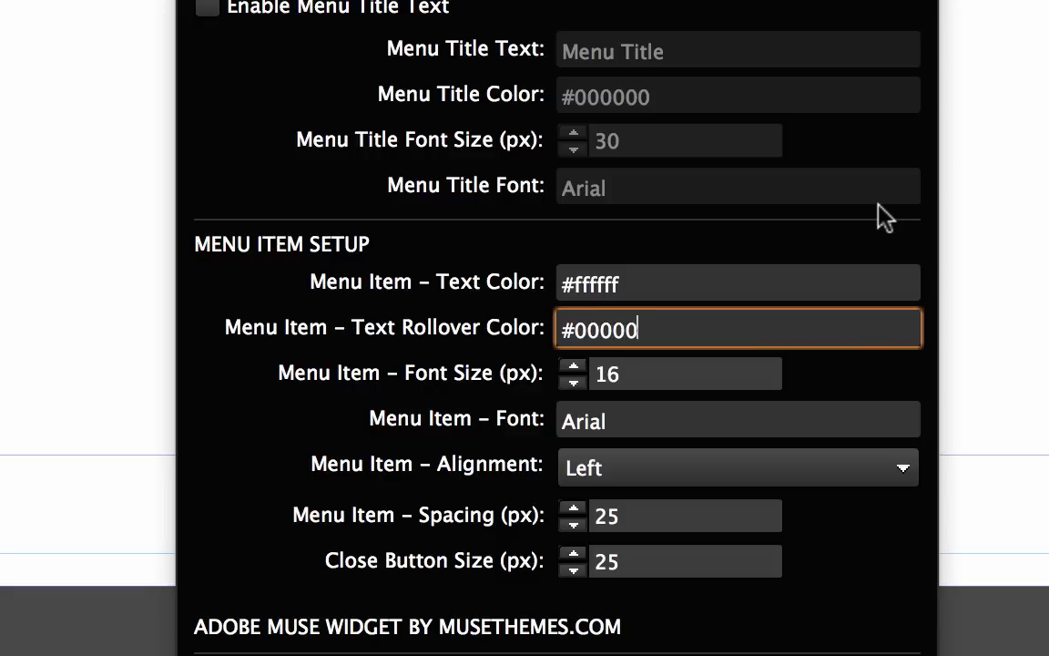
pyautogui.press('Return')
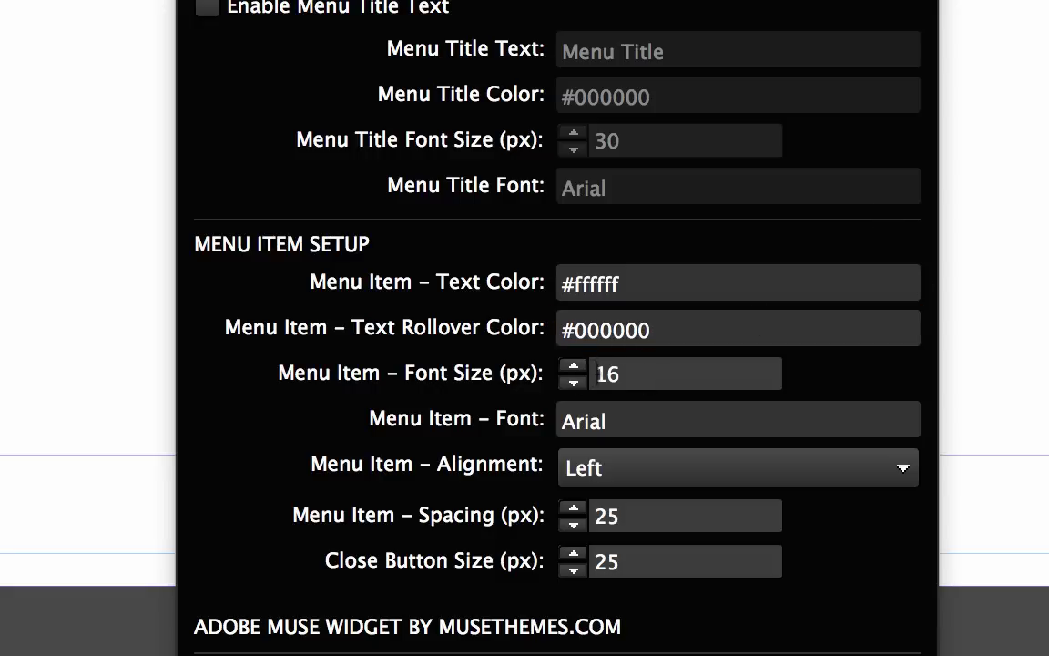
# Set the menu items to 18 px montserrat, centre-aligned.
pyautogui.click(643, 382)
pyautogui.moveTo(643, 383); pyautogui.dragTo(604, 381)
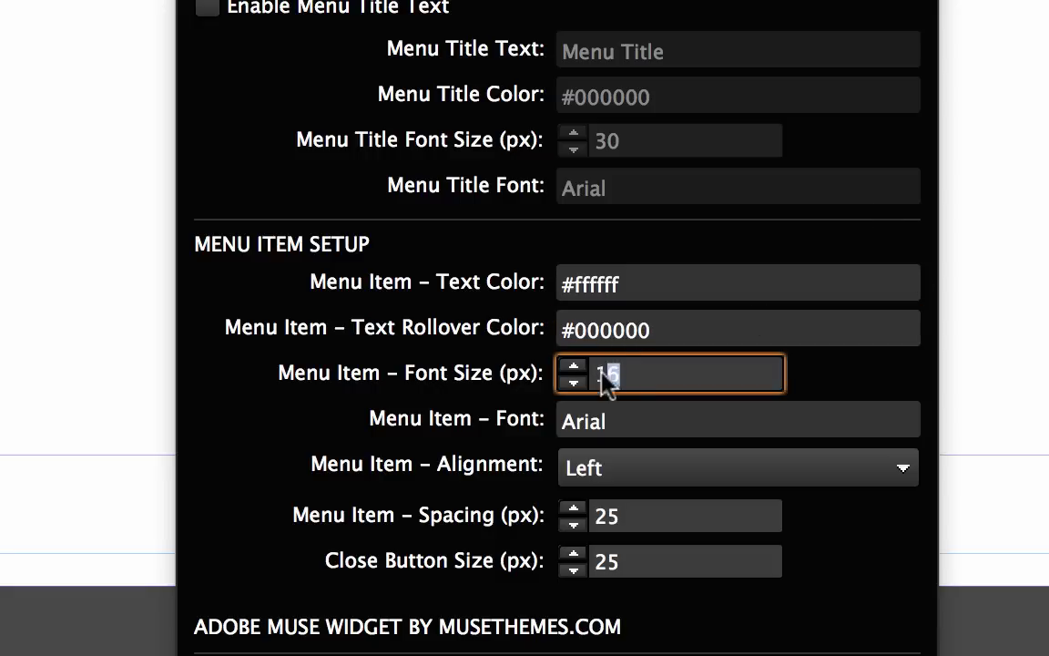
pyautogui.write('8')
pyautogui.press('Tab')
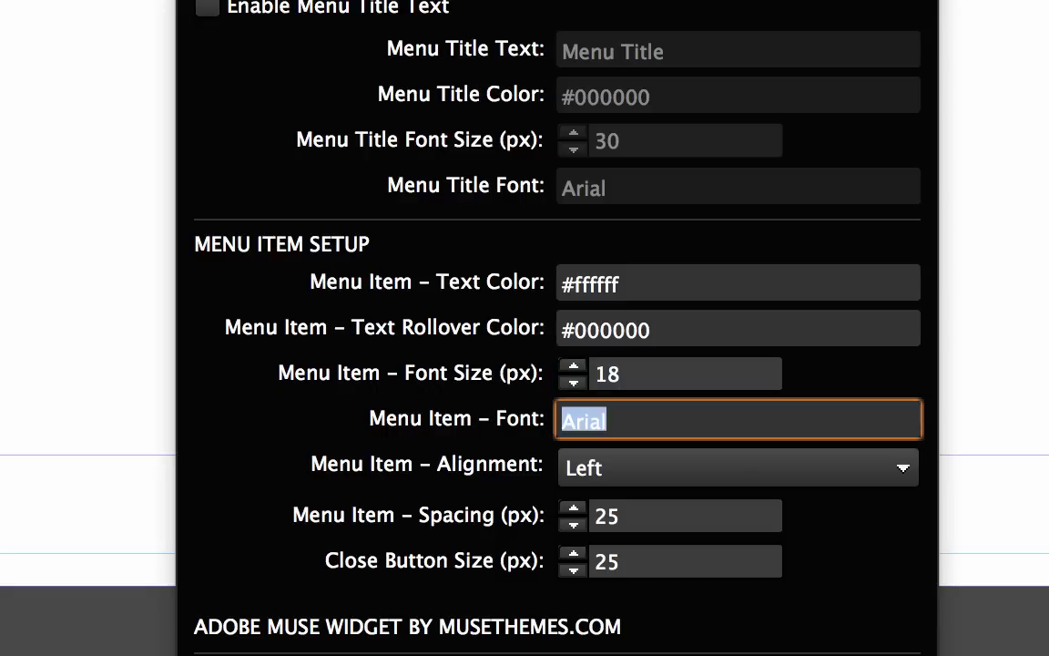
pyautogui.write('montserrat')
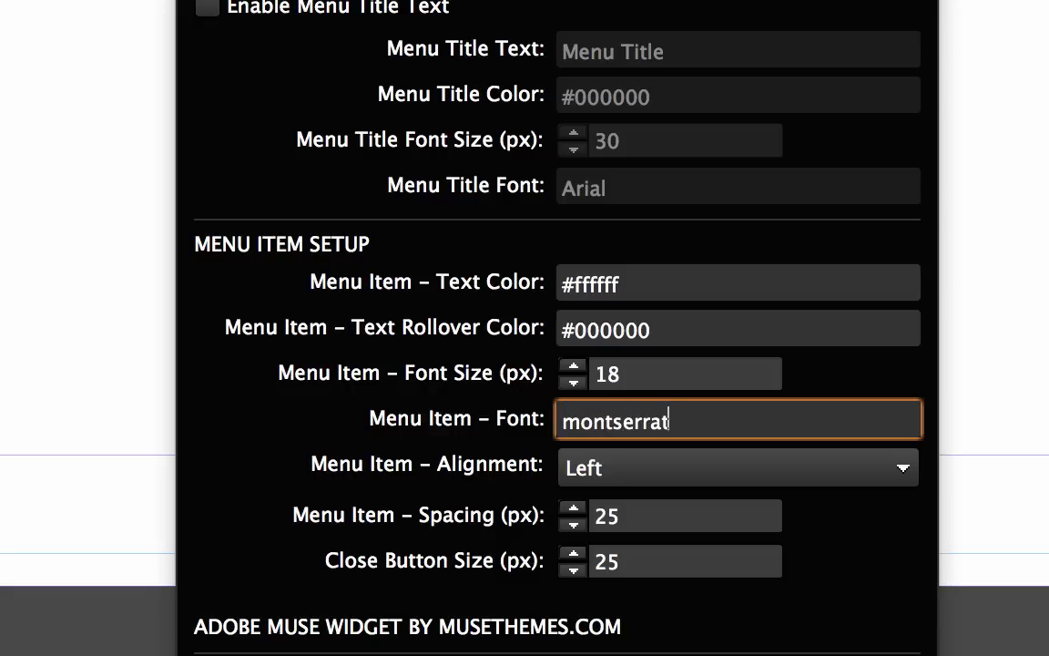
pyautogui.press('Return')
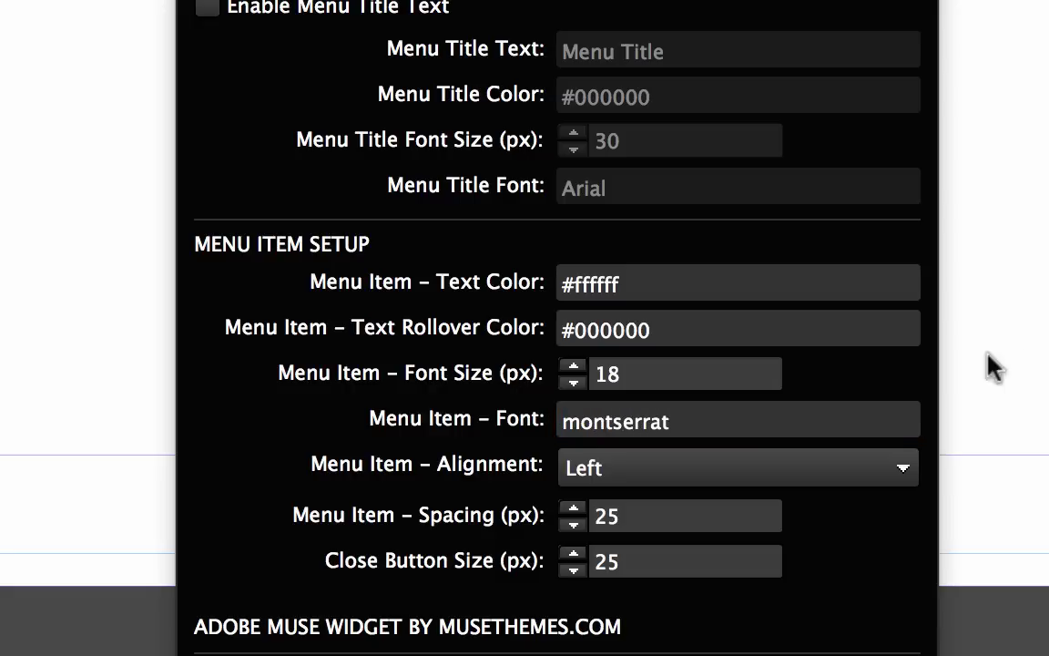
pyautogui.click(635, 474)
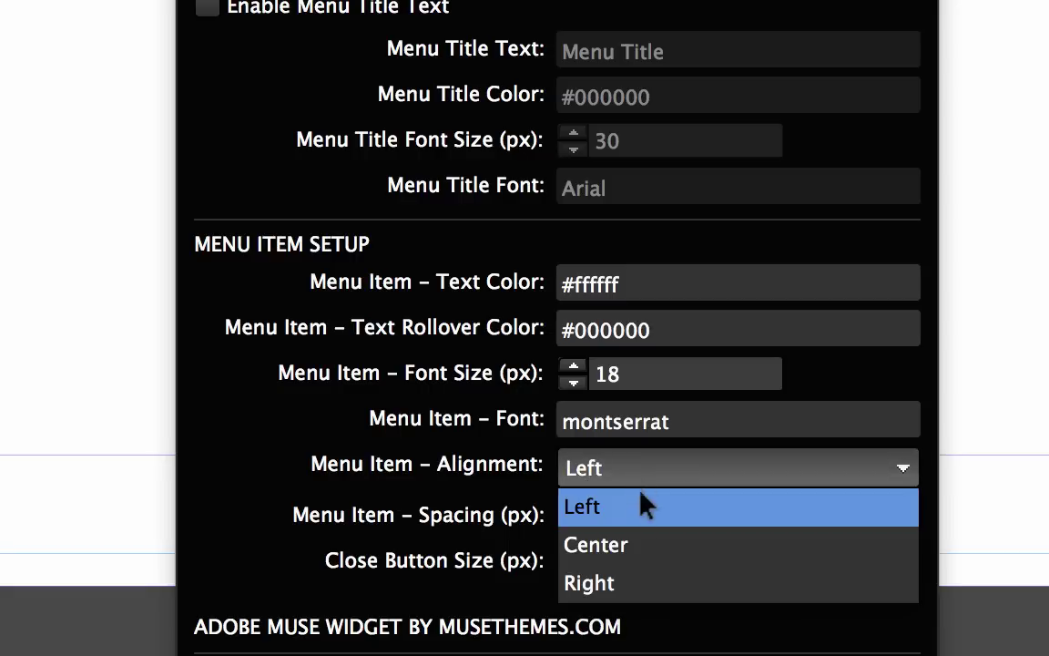
pyautogui.click(629, 551)
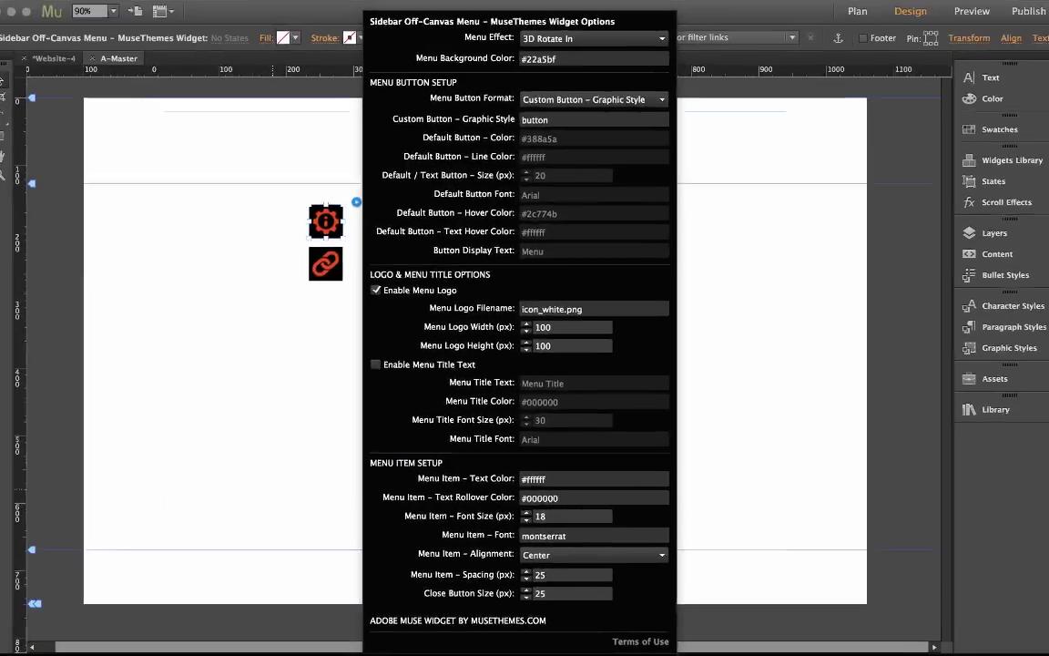
# Preview the page in Firefox and check the restyled labels in the slide-out sidebar.
pyautogui.click(122, 18)
pyautogui.press('super+shift+e')
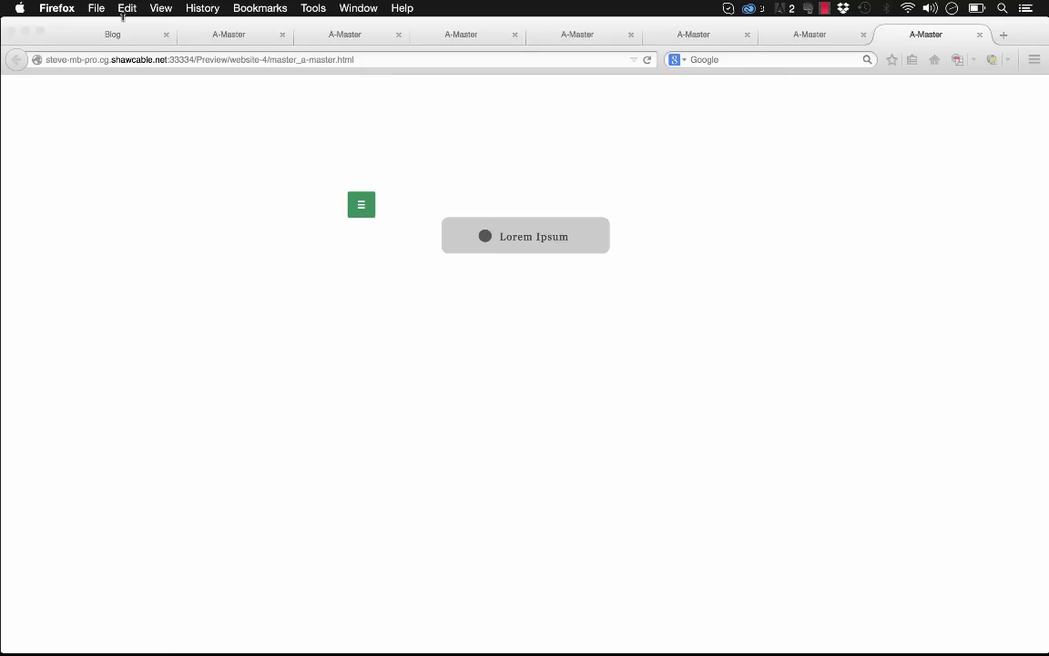
pyautogui.click(504, 227)
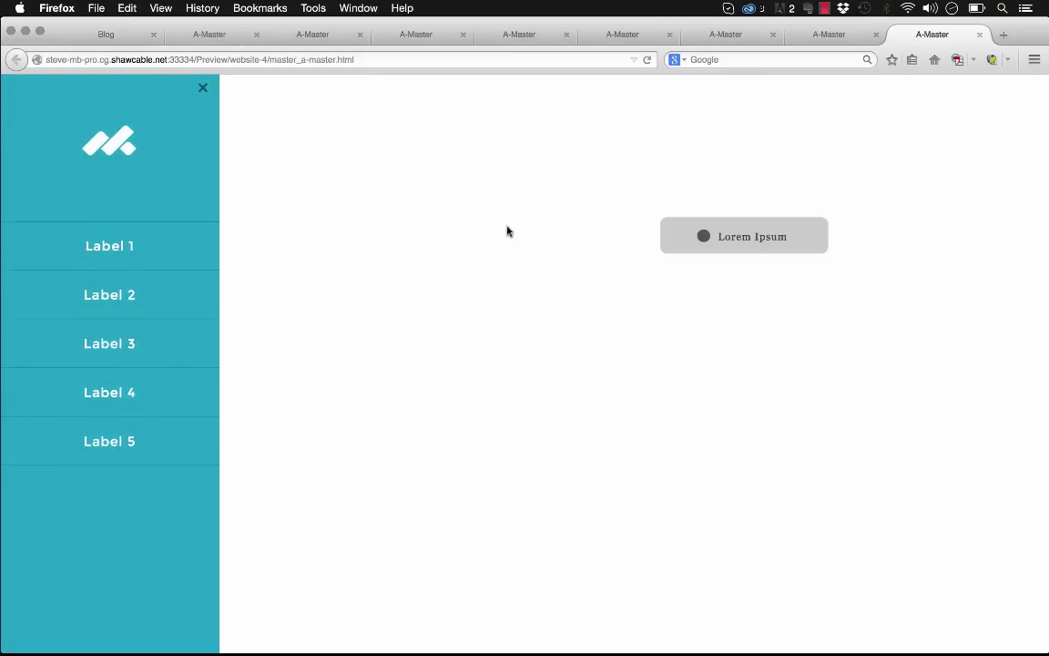
pyautogui.click(201, 92)
# Change the widget's Menu Item Spacing from 25 to 40 px.
pyautogui.click(374, 628)
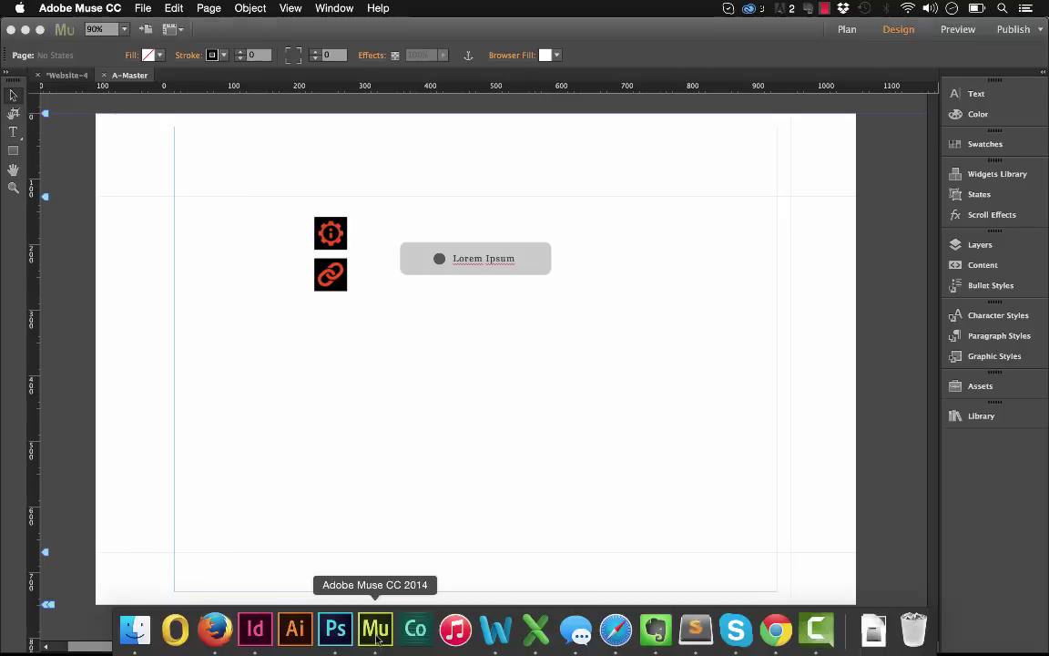
pyautogui.click(322, 244)
pyautogui.click(361, 215)
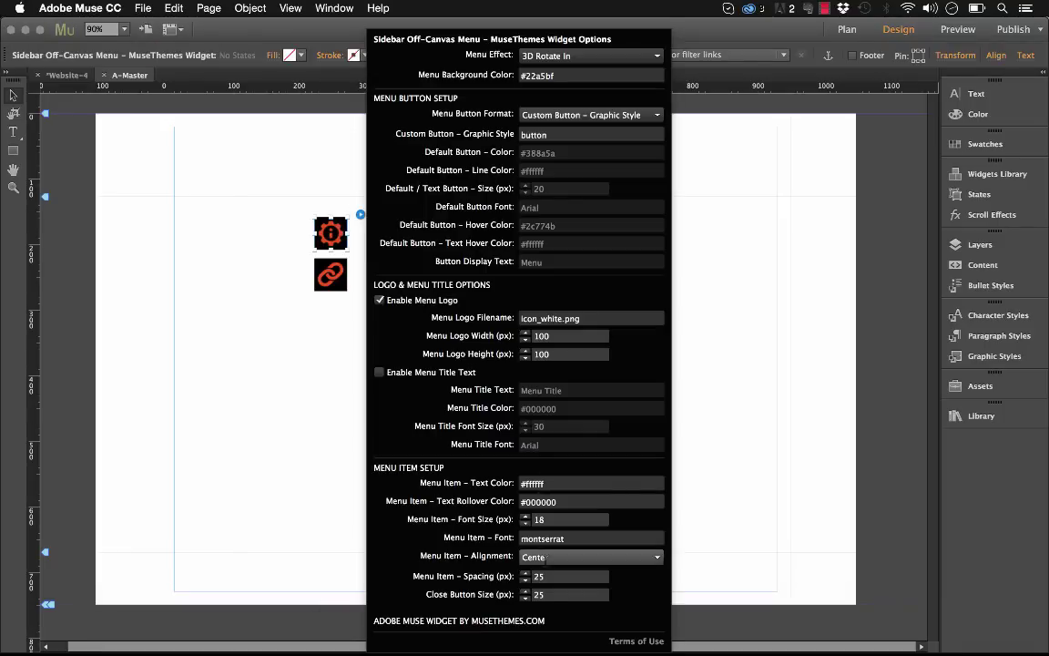
pyautogui.click(544, 595)
pyautogui.click(528, 576)
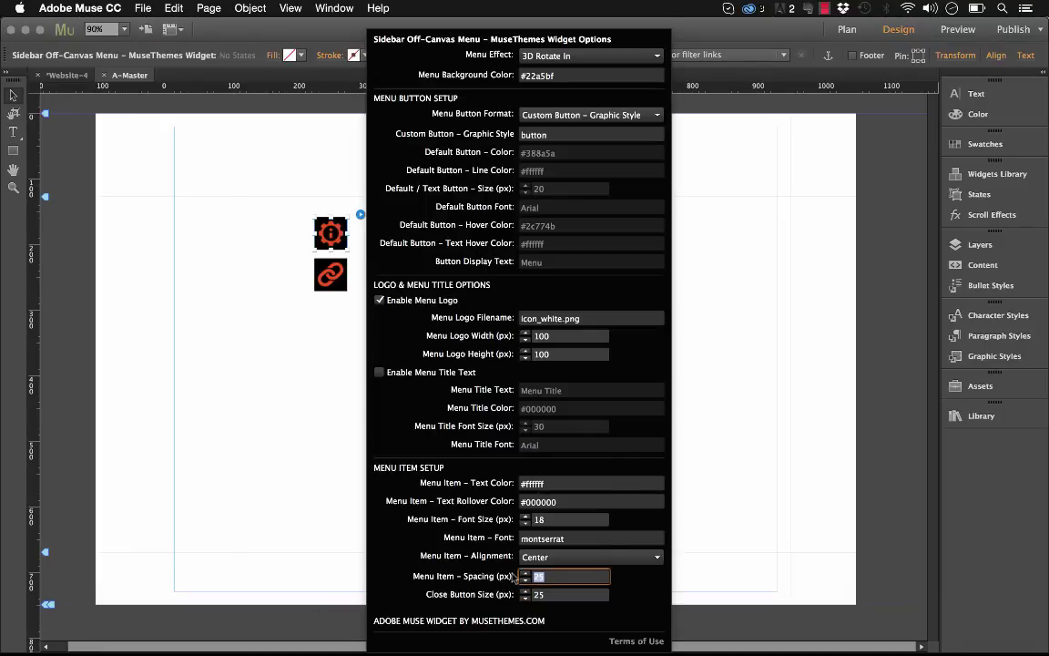
pyautogui.write('40')
pyautogui.press('Return')
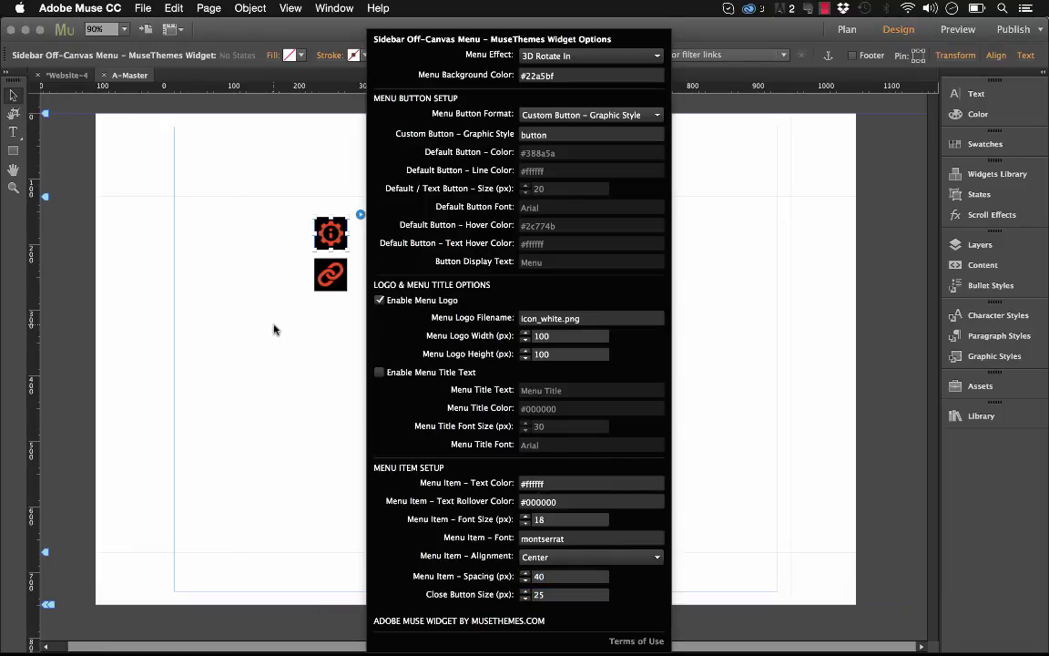
# Preview in Firefox and open the teal sidebar showing the wider-spaced Labels 1–5.
pyautogui.press('super+shift+e')
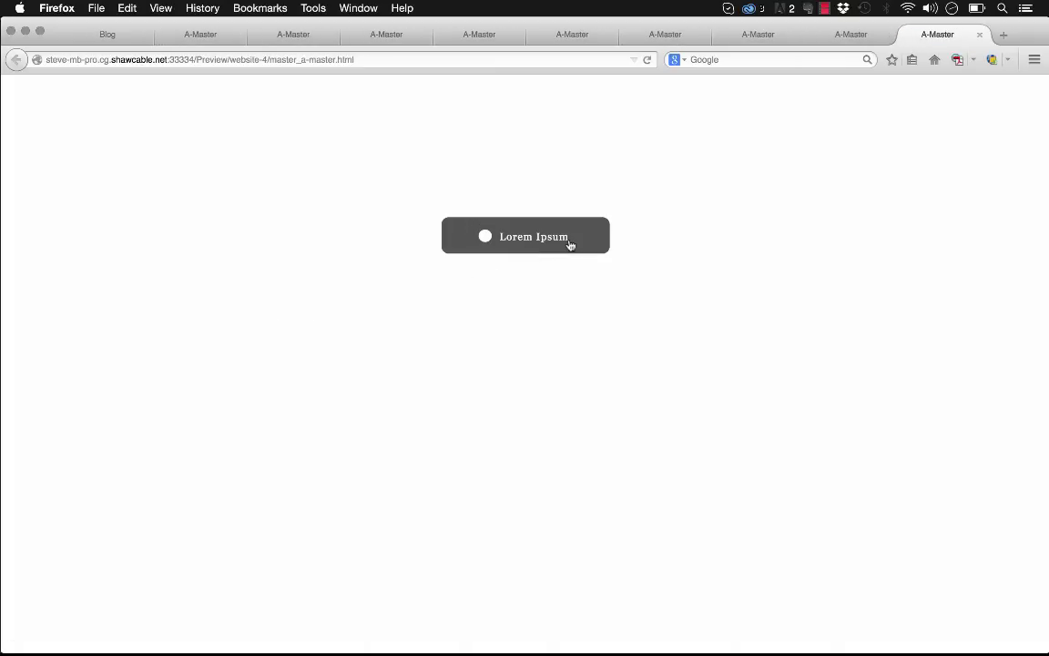
pyautogui.click(570, 244)
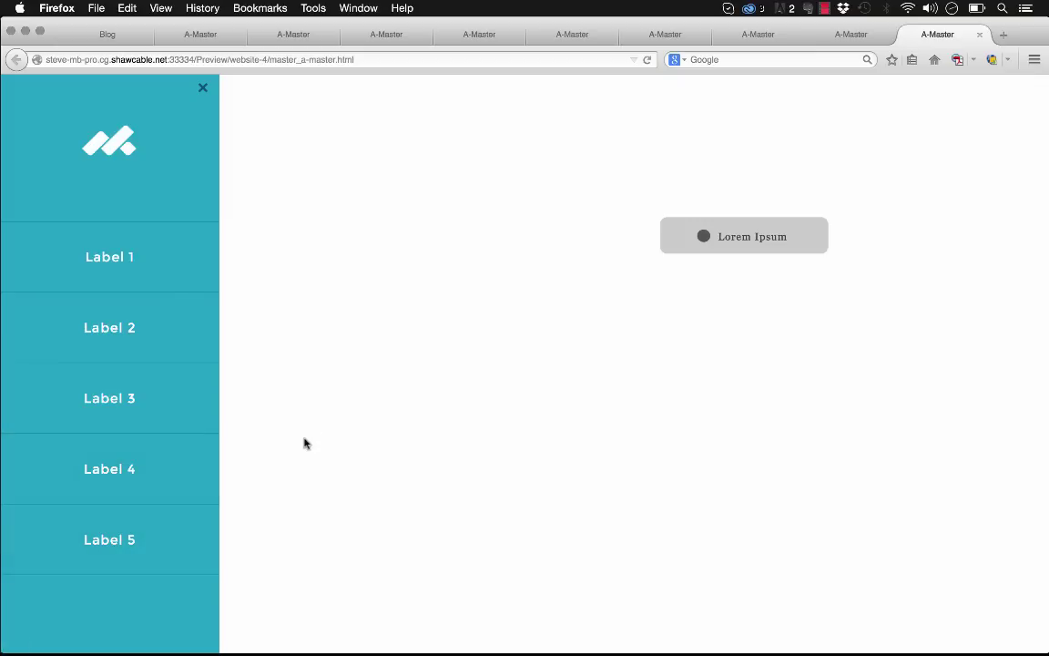
# Back in Muse, reopen the sidebar widget options at Close Button Size (25 px).
pyautogui.moveTo(475, 652)
pyautogui.click(374, 628)
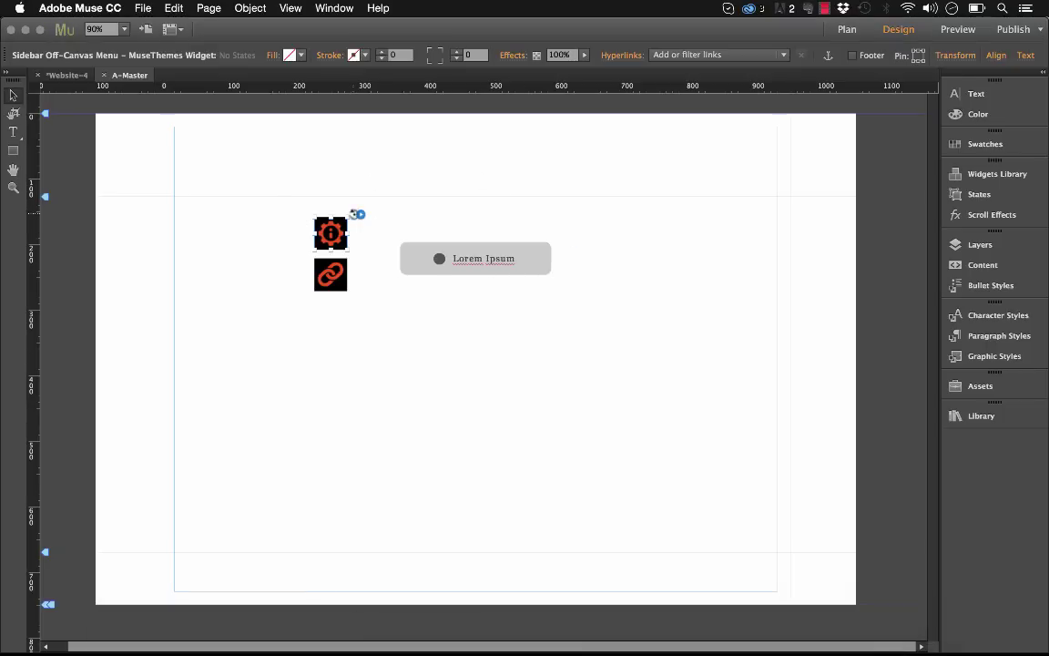
pyautogui.click(358, 214)
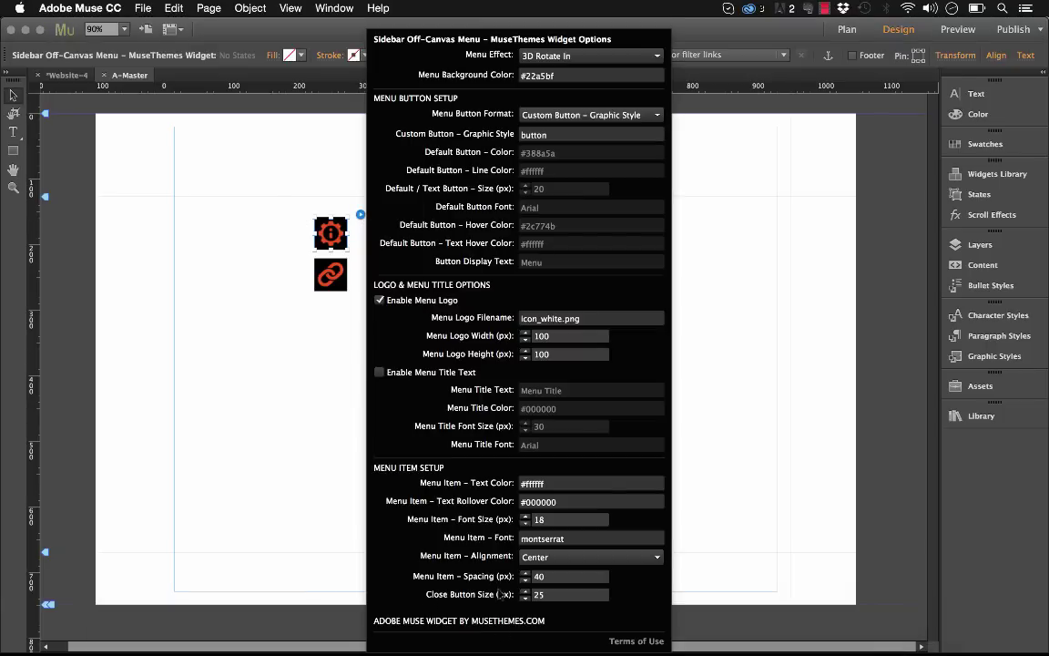
pyautogui.click(538, 593)
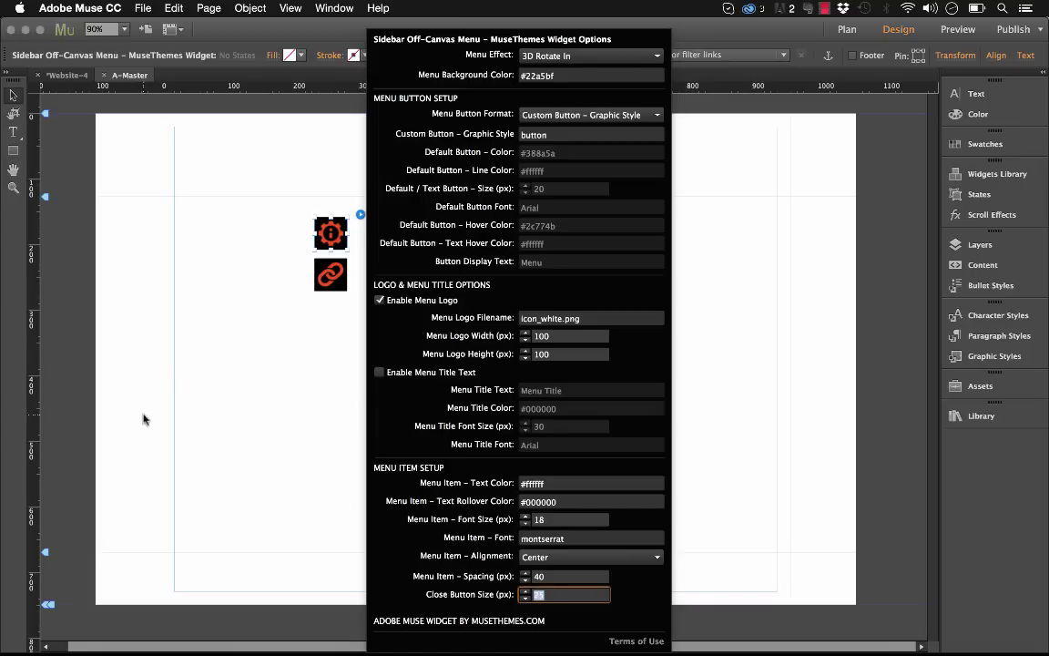
# Dismiss the widget options, close the Firefox preview's sidebar, and return to Muse.
pyautogui.click(198, 418)
pyautogui.moveTo(255, 638)
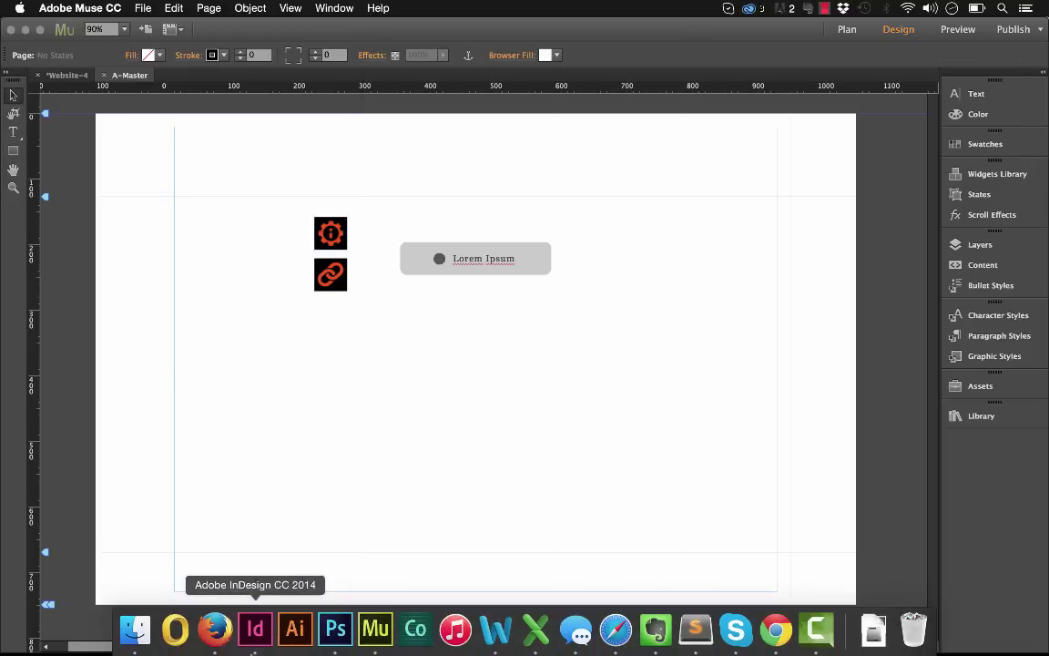
pyautogui.click(215, 628)
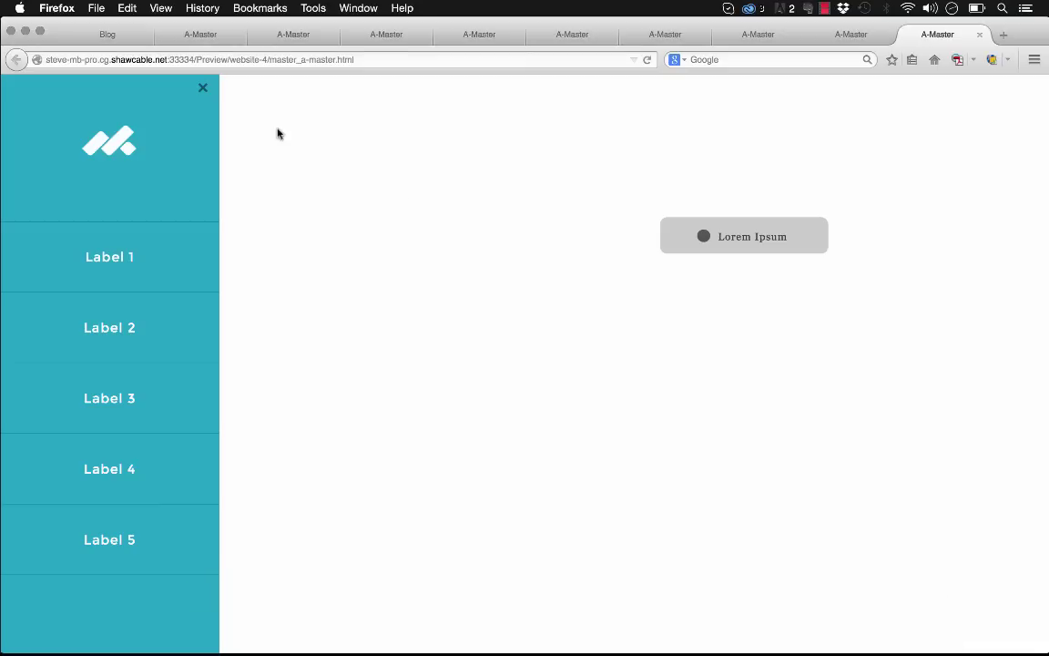
pyautogui.click(205, 92)
pyautogui.moveTo(413, 634)
pyautogui.click(374, 633)
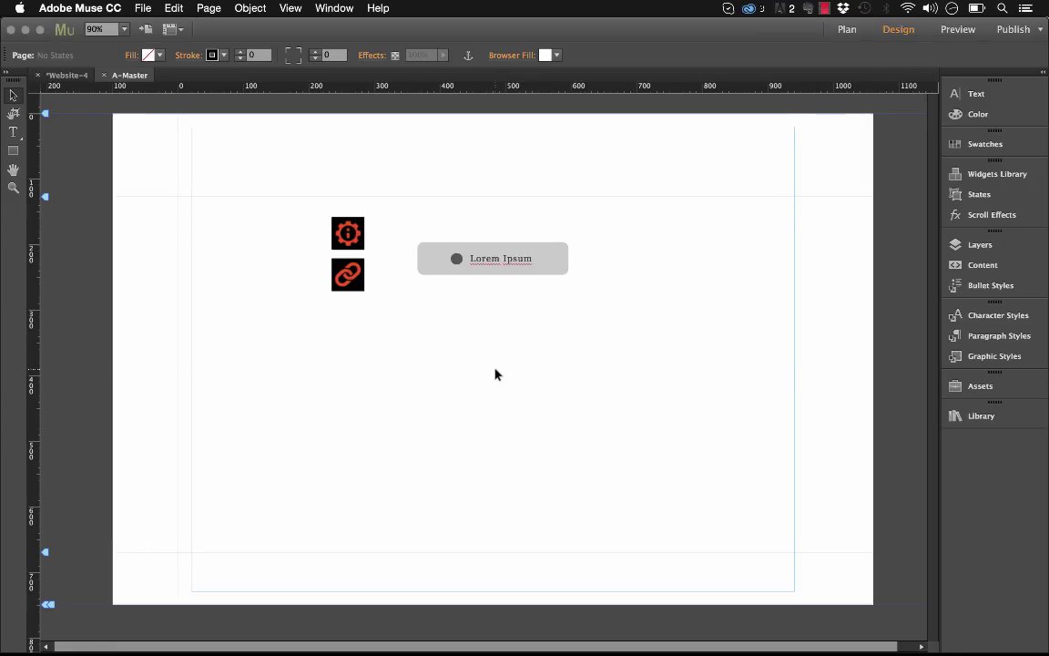
# Add a Phone layout in Plan view and open the Home [Phone] page.
pyautogui.click(343, 228)
pyautogui.click(296, 219)
pyautogui.click(68, 71)
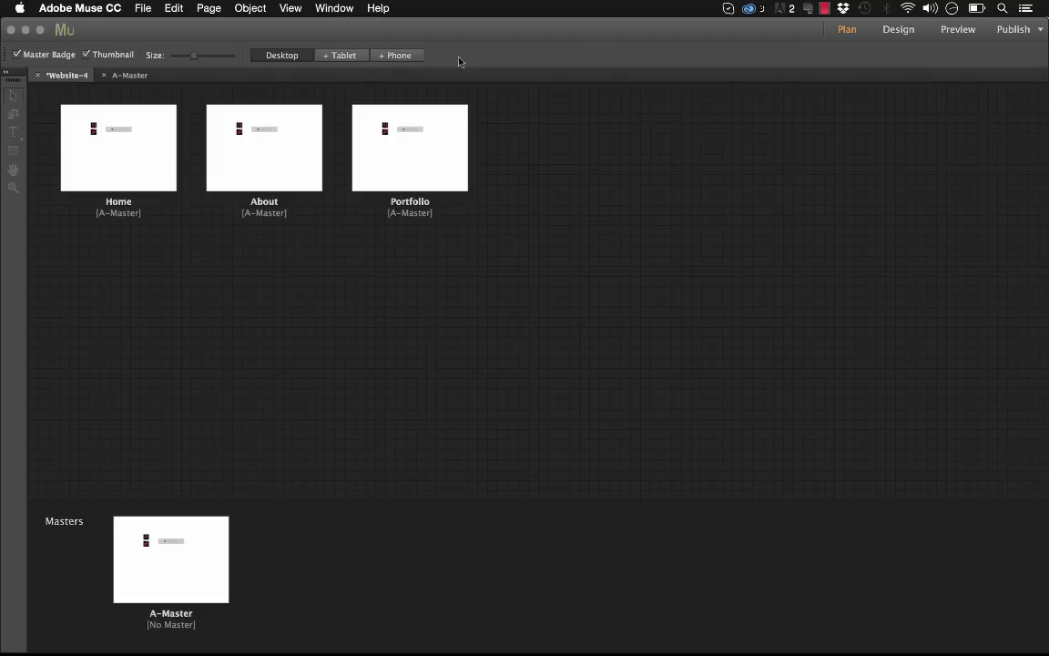
pyautogui.click(400, 56)
pyautogui.click(615, 375)
pyautogui.doubleClick(94, 145)
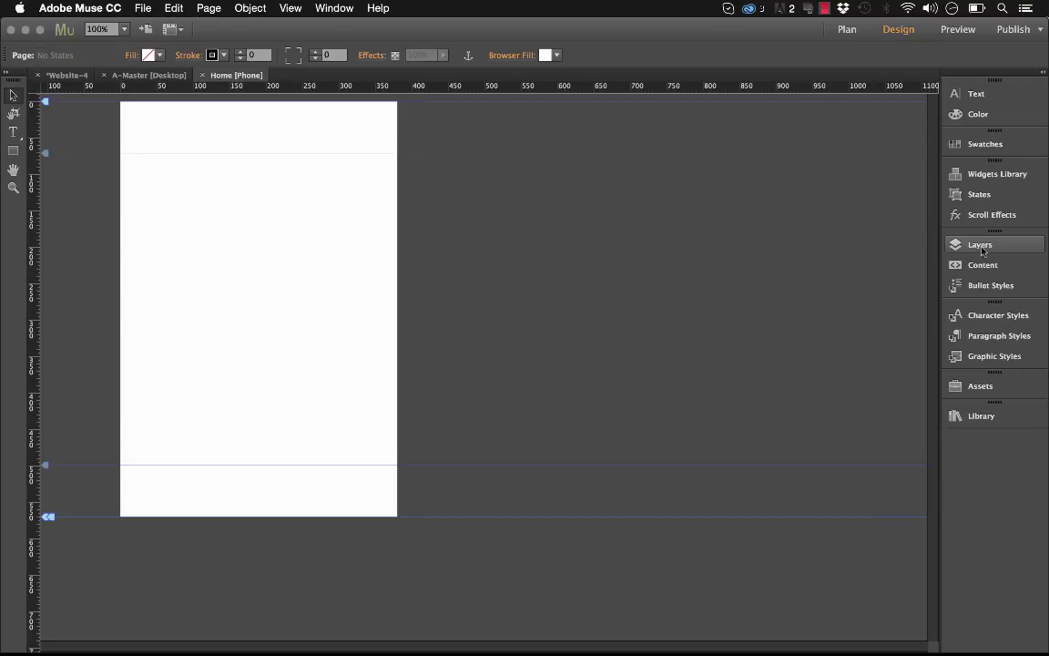
# Place library item 041, the Sidebar Menu (Off-Canvas) widget, on the phone page and preview it in Firefox.
pyautogui.click(994, 415)
pyautogui.scroll(-10, 838, 455)
pyautogui.moveTo(847, 613); pyautogui.dragTo(169, 242)
pyautogui.click(219, 177)
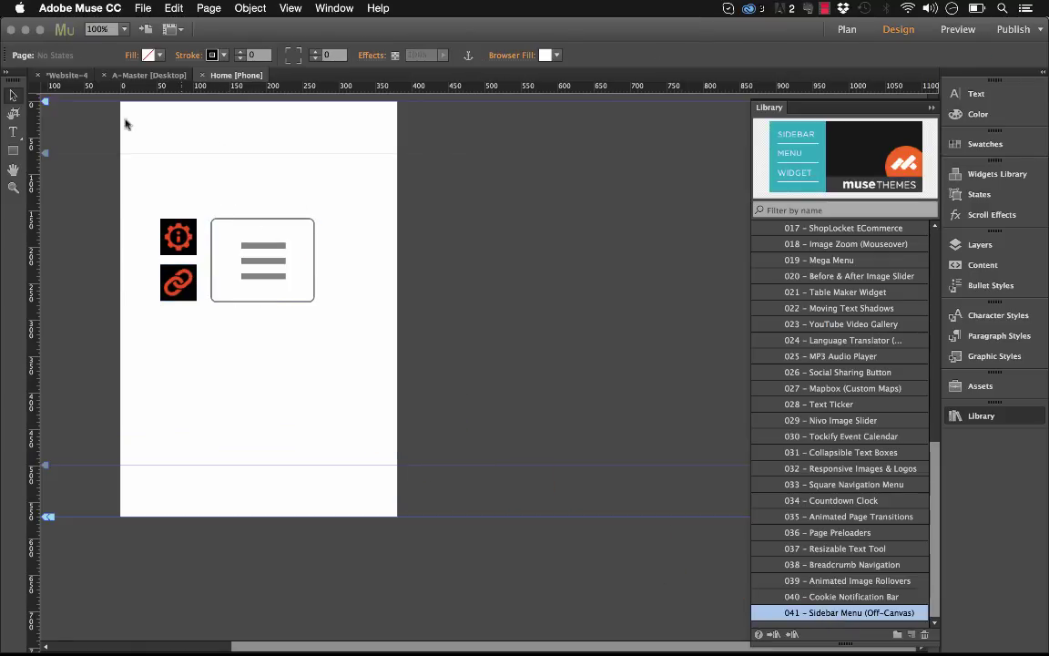
pyautogui.click(143, 8)
pyautogui.click(232, 232)
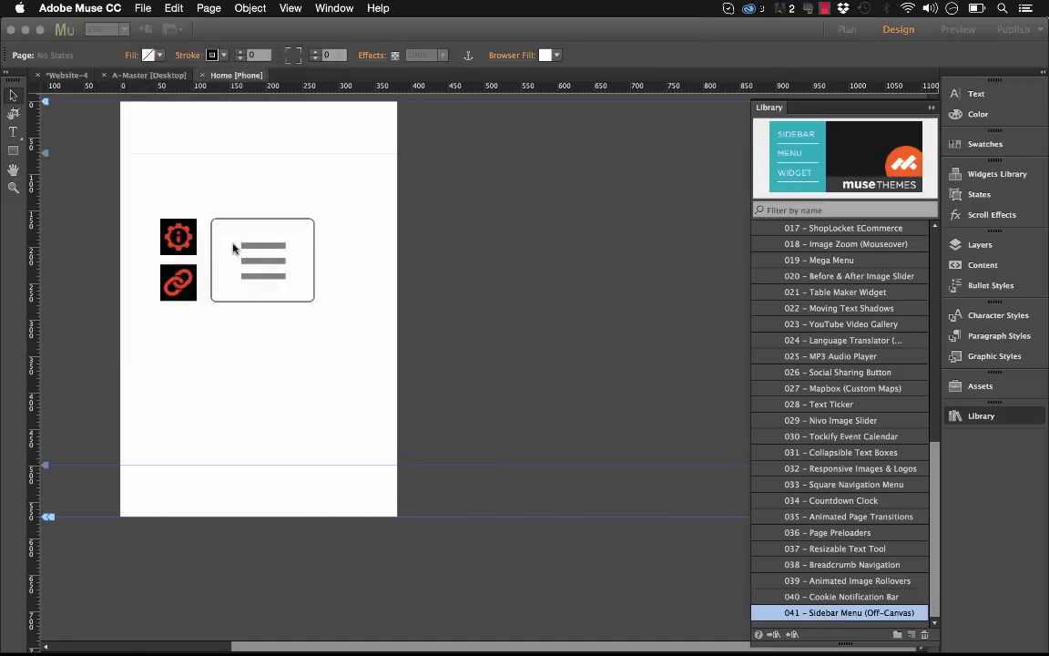
# Check the phone preview's menu button opens and closes the sidebar, then open Spotlight.
pyautogui.click(167, 234)
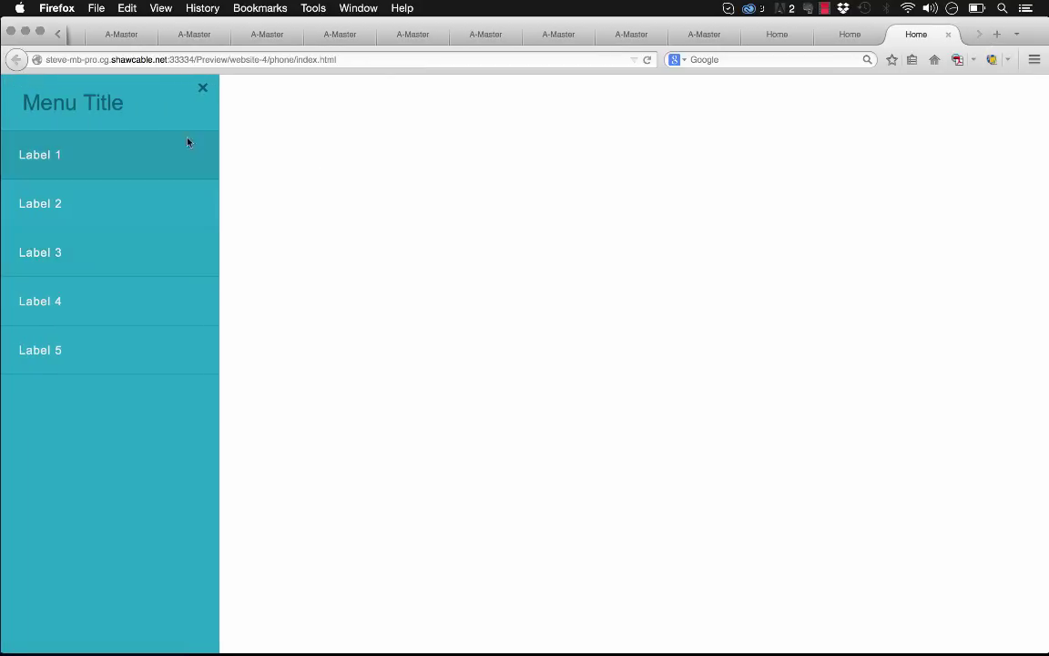
pyautogui.click(203, 91)
pyautogui.click(143, 223)
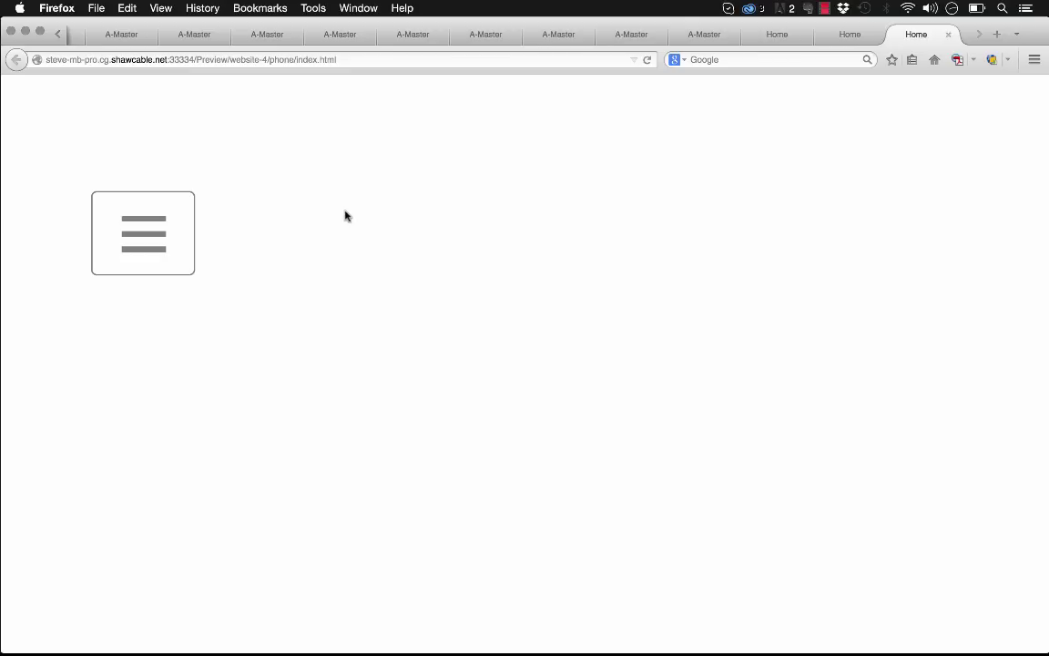
pyautogui.press('super+space')
# Launch Xcode via Spotlight and start the iOS Simulator (iPhone 6, iOS 8.1).
pyautogui.write('x')
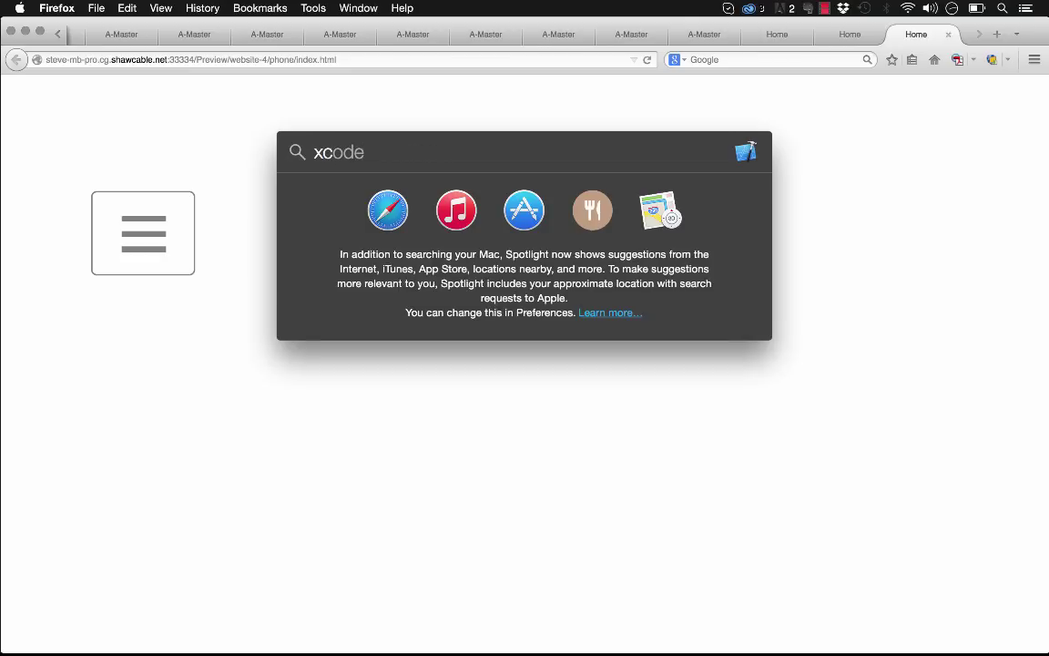
pyautogui.write('c')
pyautogui.press('Return')
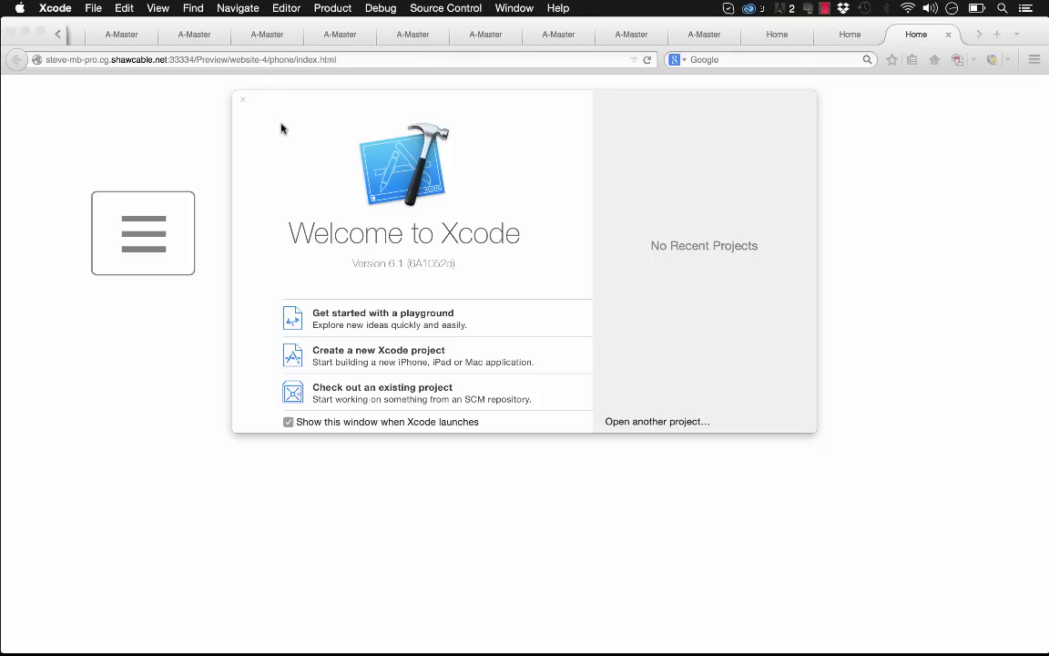
pyautogui.click(93, 8)
pyautogui.moveTo(57, 10)
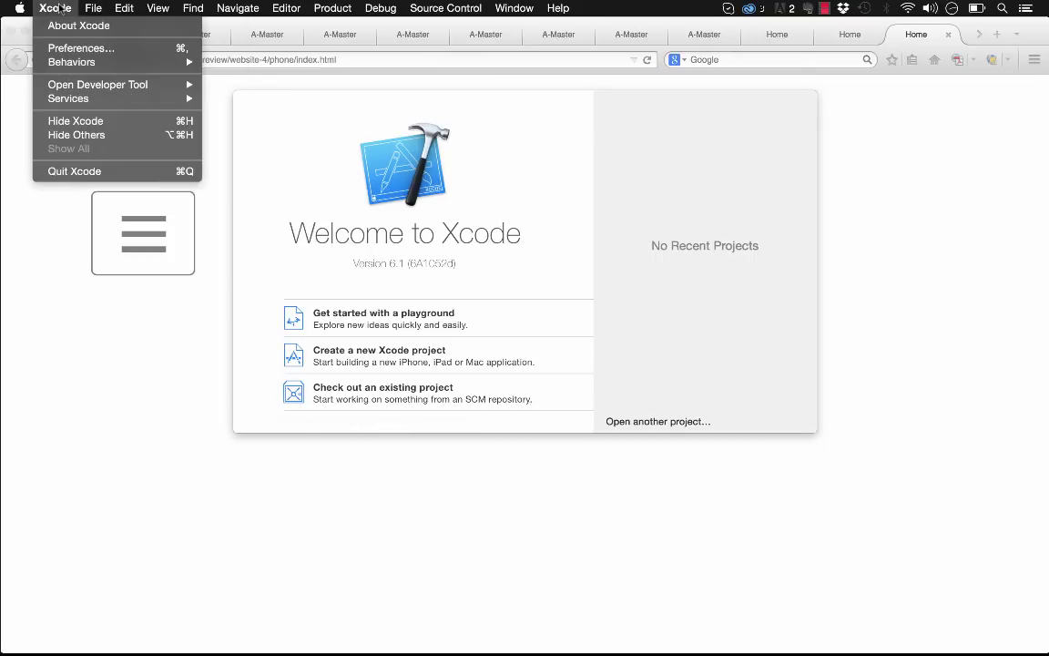
pyautogui.moveTo(80, 85)
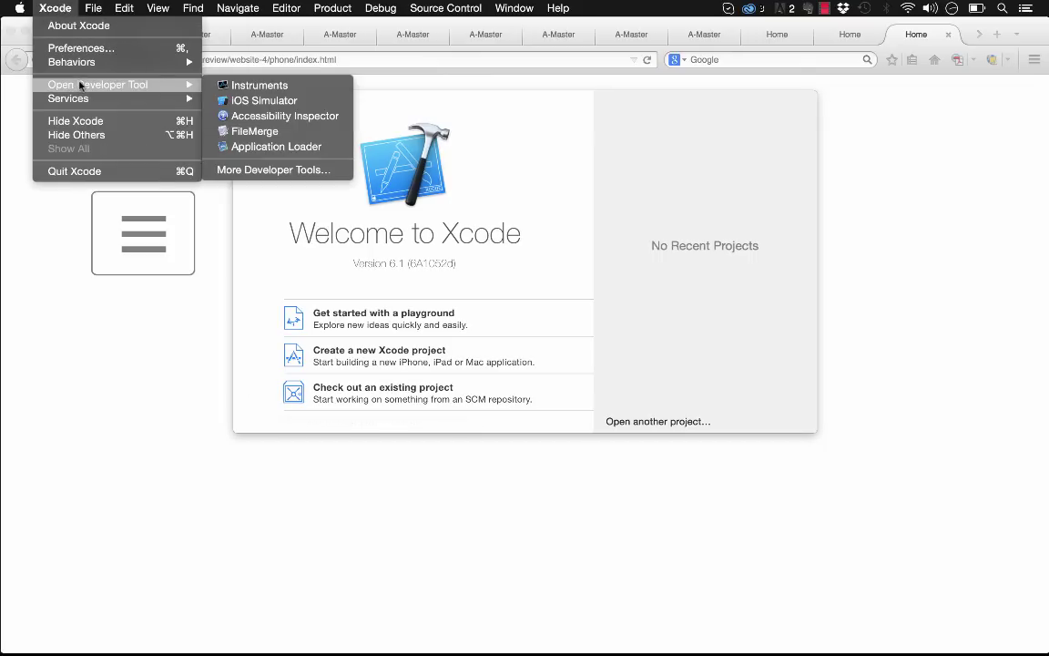
pyautogui.click(277, 103)
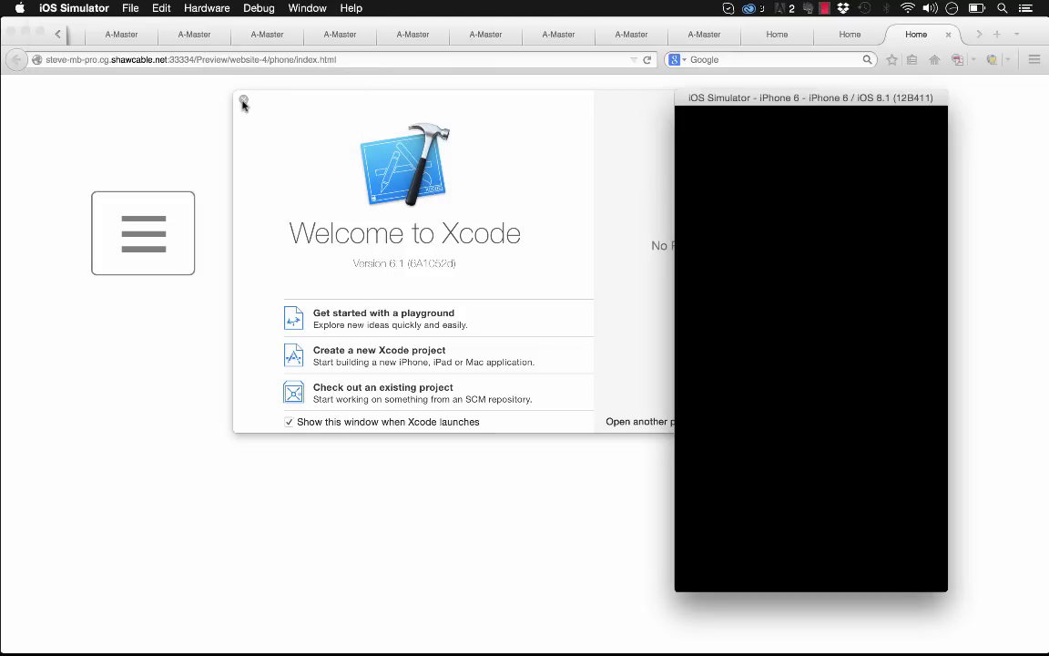
# Open Safari in the simulator and load the pasted preview page URL.
pyautogui.click(243, 100)
pyautogui.click(849, 108)
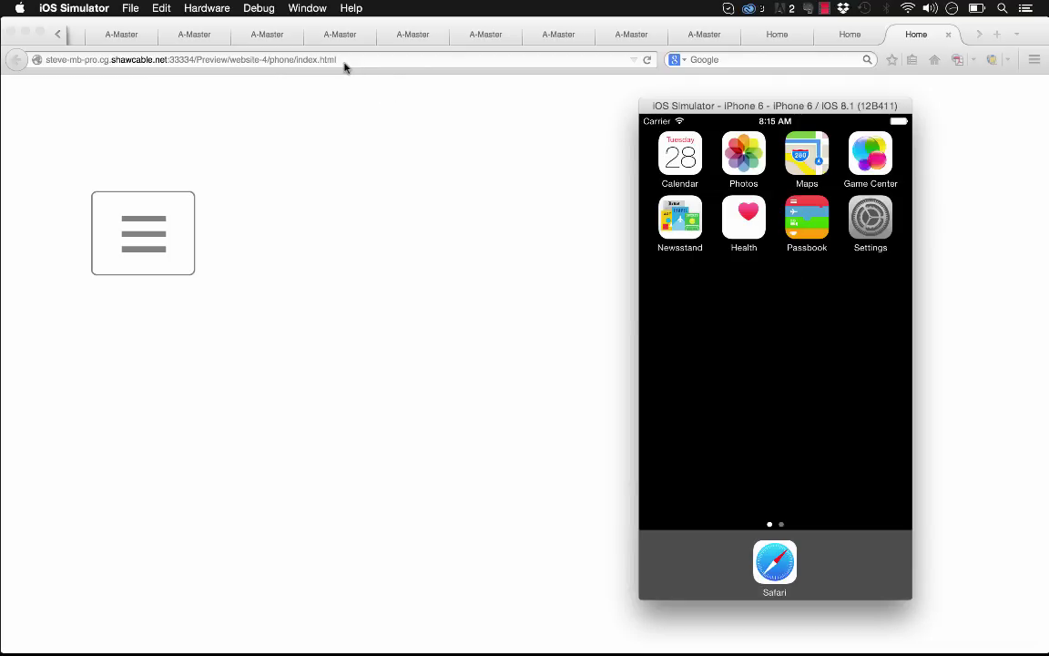
pyautogui.click(787, 554)
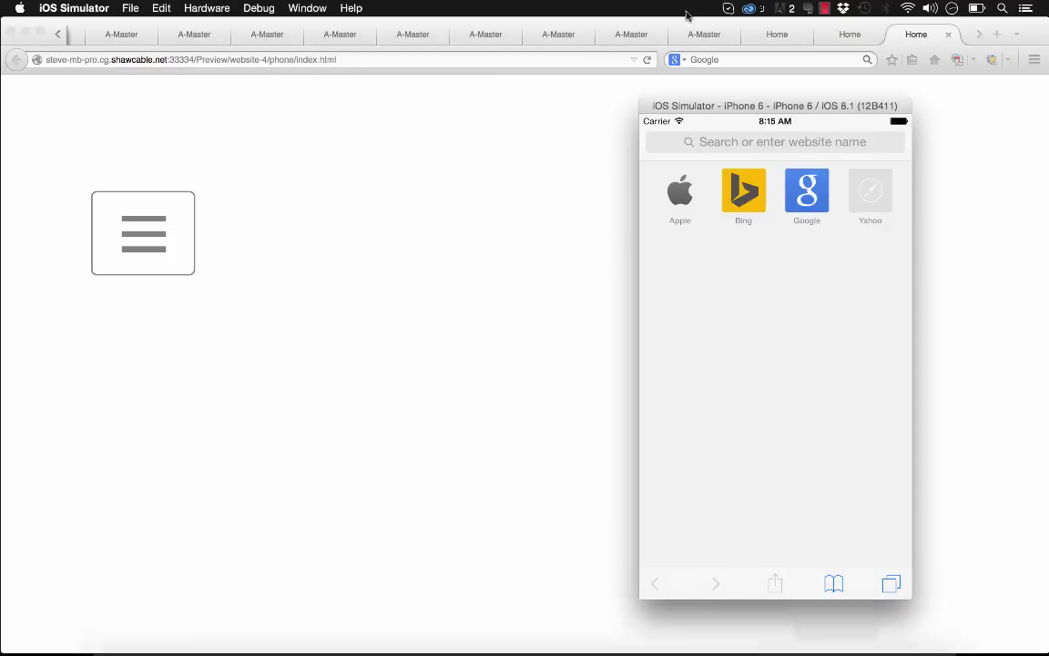
pyautogui.click(732, 143)
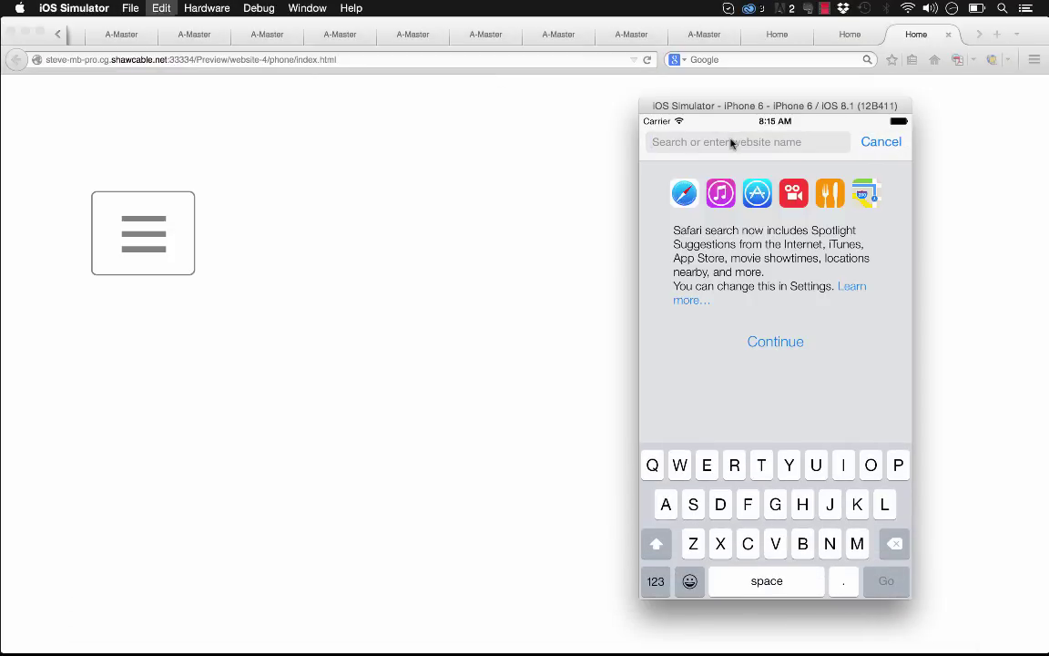
pyautogui.click(730, 146)
pyautogui.click(685, 143)
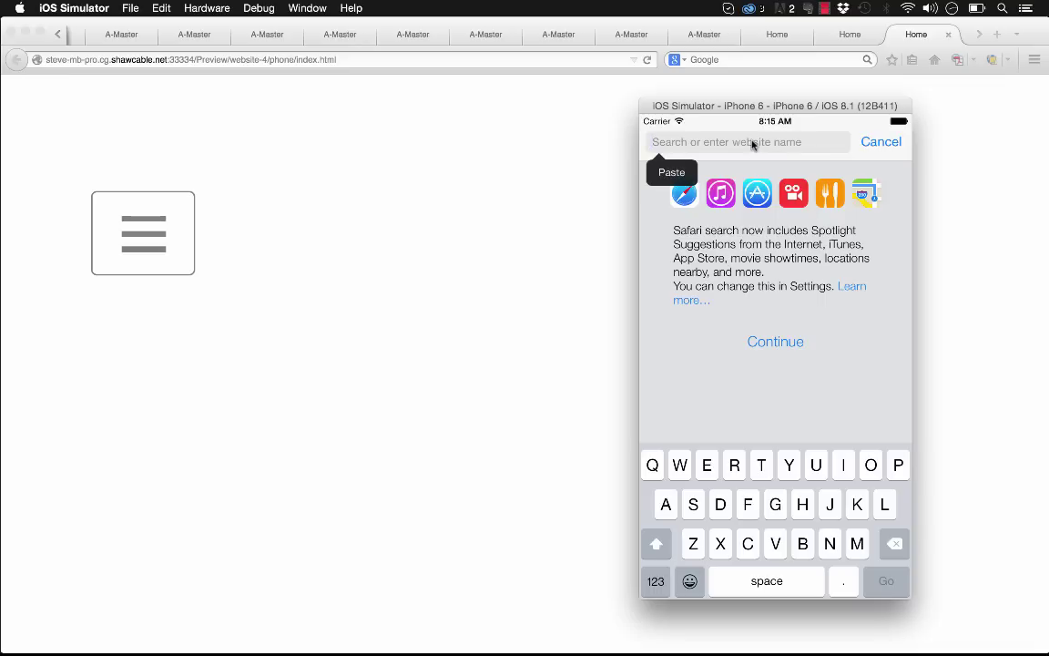
pyautogui.click(663, 170)
pyautogui.press('Return')
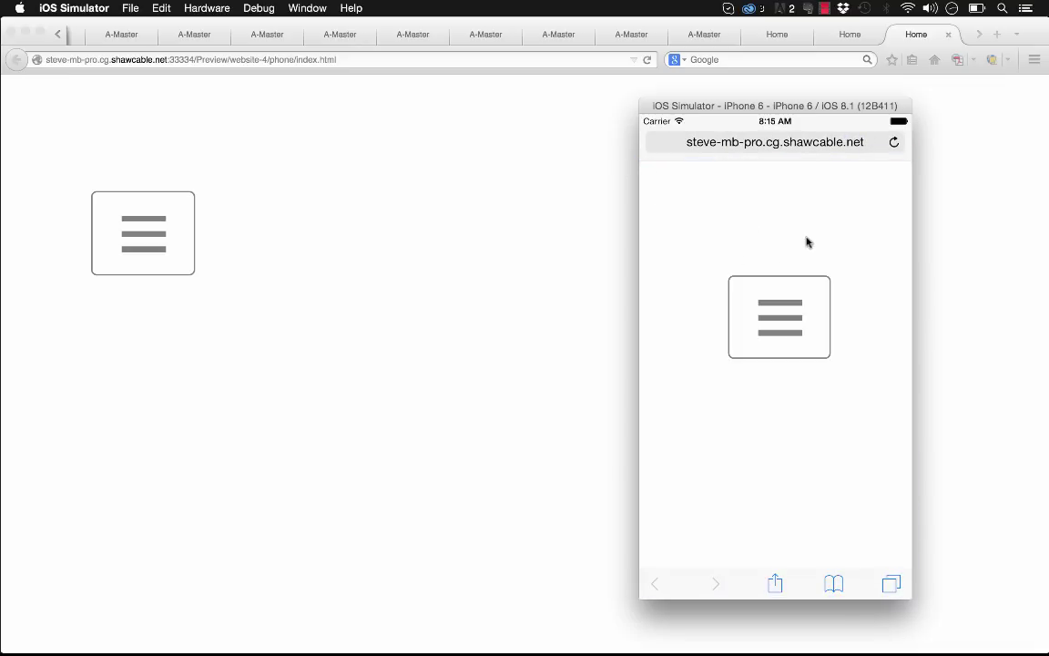
# Open and close the phone page's sidebar menu twice to confirm it works.
pyautogui.click(788, 320)
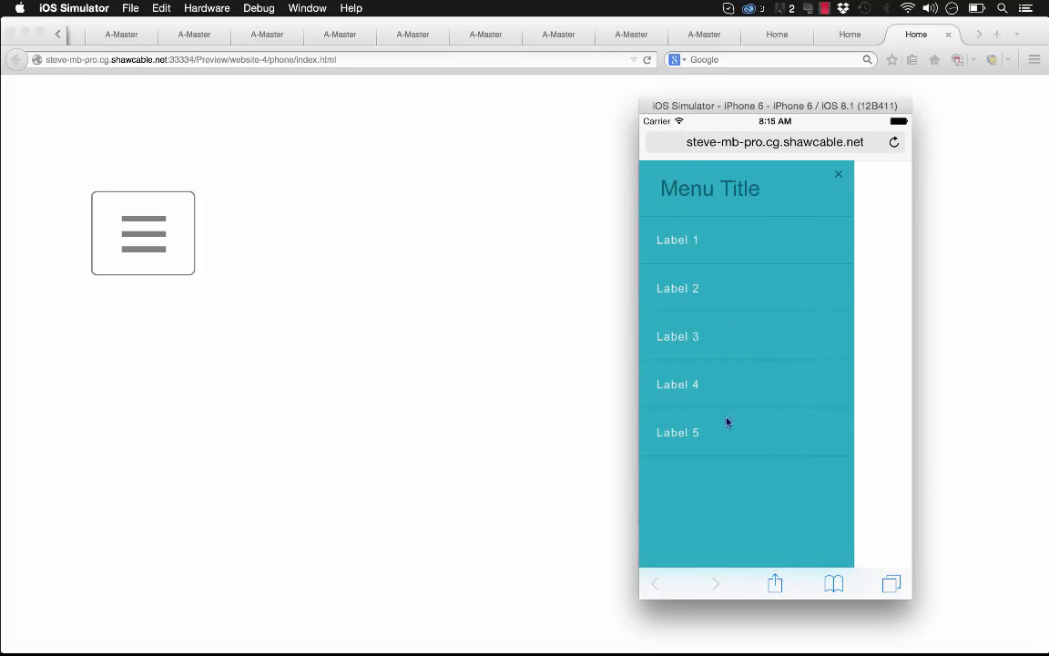
pyautogui.click(838, 175)
pyautogui.click(782, 311)
pyautogui.click(838, 175)
# Set the phone sidebar widget's Close Button Size to 60 px.
pyautogui.click(351, 630)
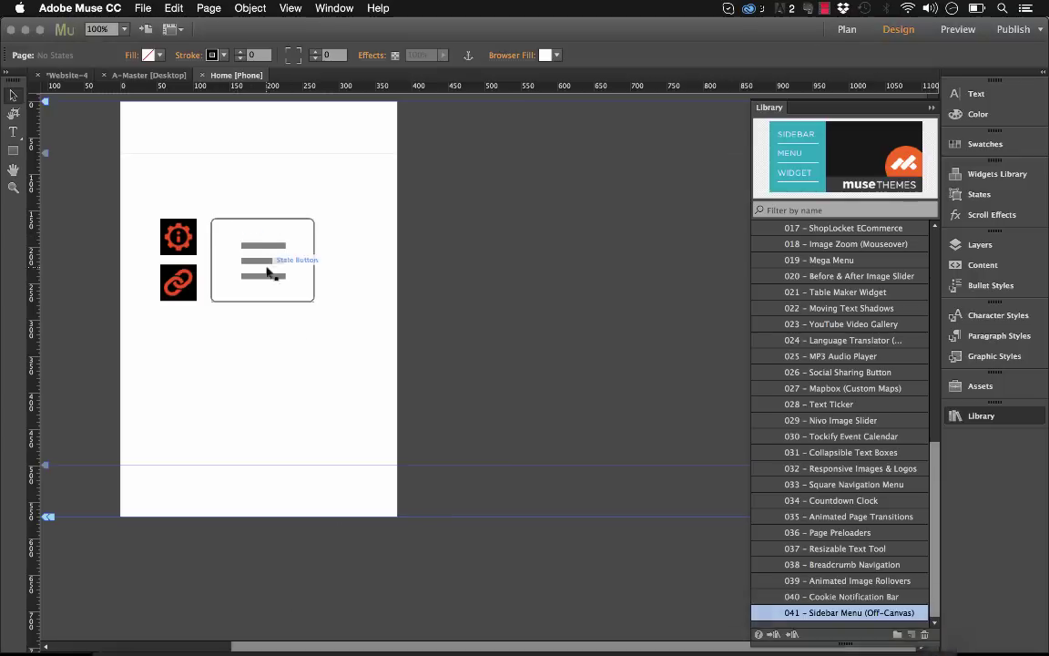
pyautogui.click(193, 239)
pyautogui.click(209, 216)
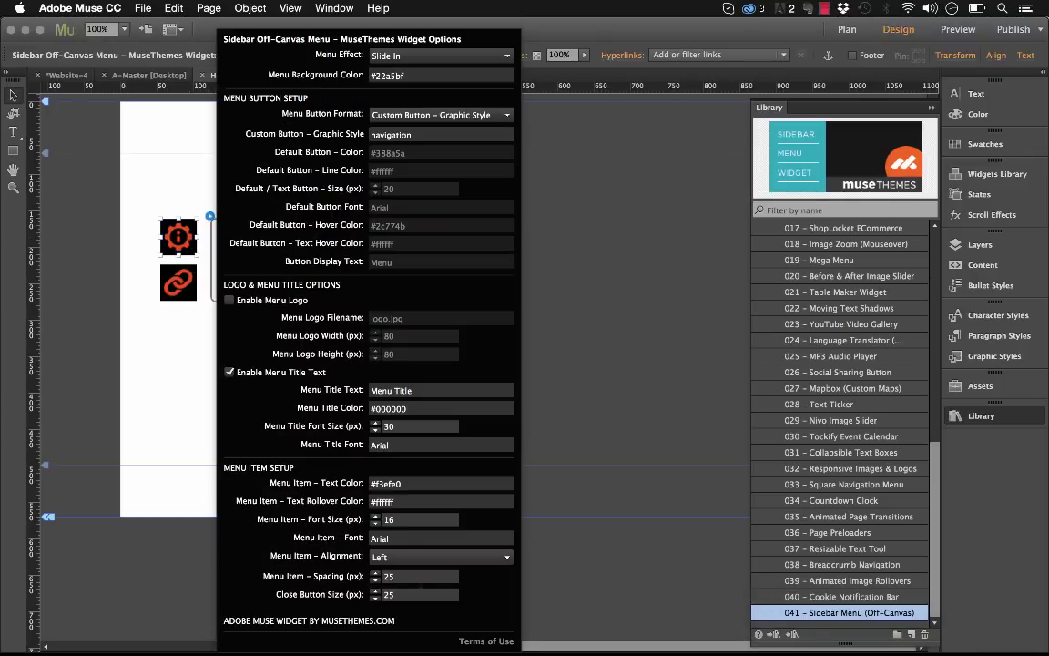
pyautogui.click(402, 594)
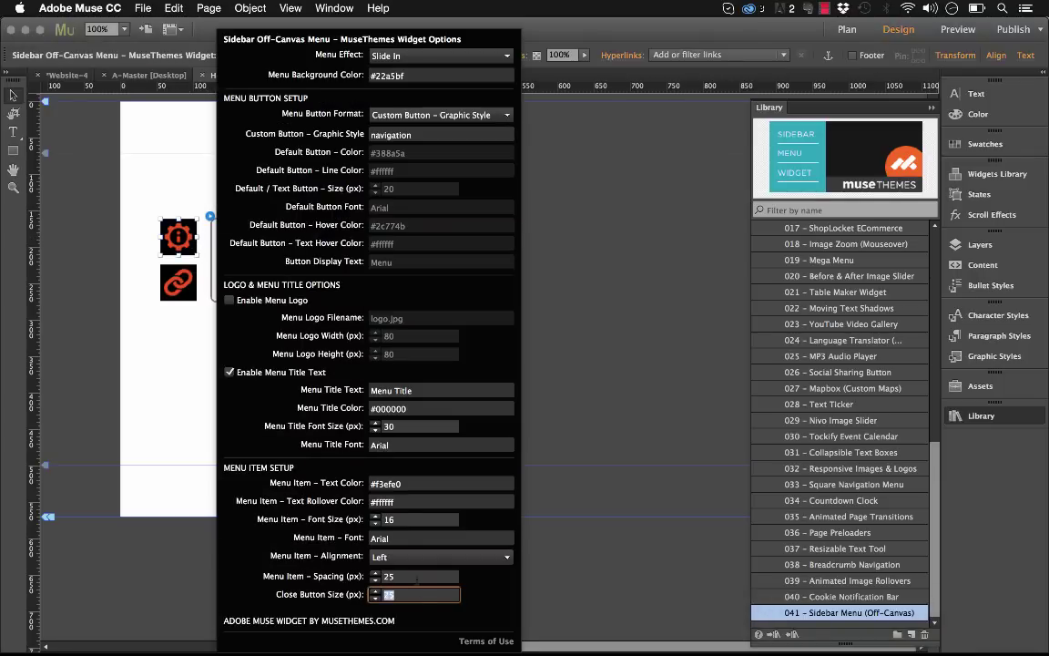
pyautogui.write('60')
pyautogui.press('Return')
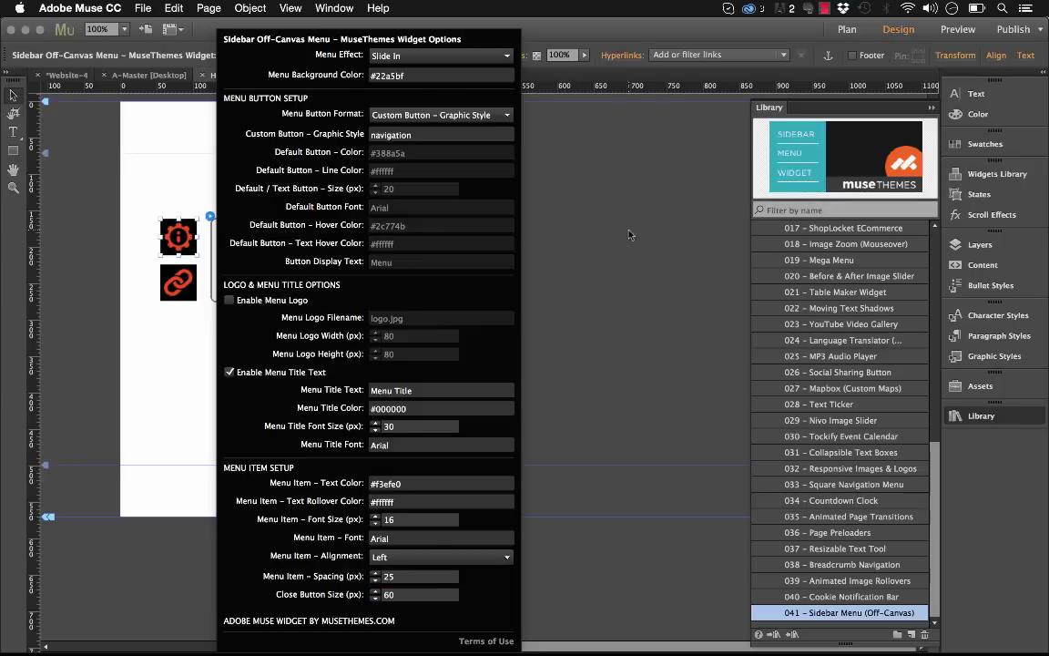
# Preview the phone page in Firefox, open the sidebar, and select the page URL.
pyautogui.click(143, 7)
pyautogui.click(205, 227)
pyautogui.click(143, 196)
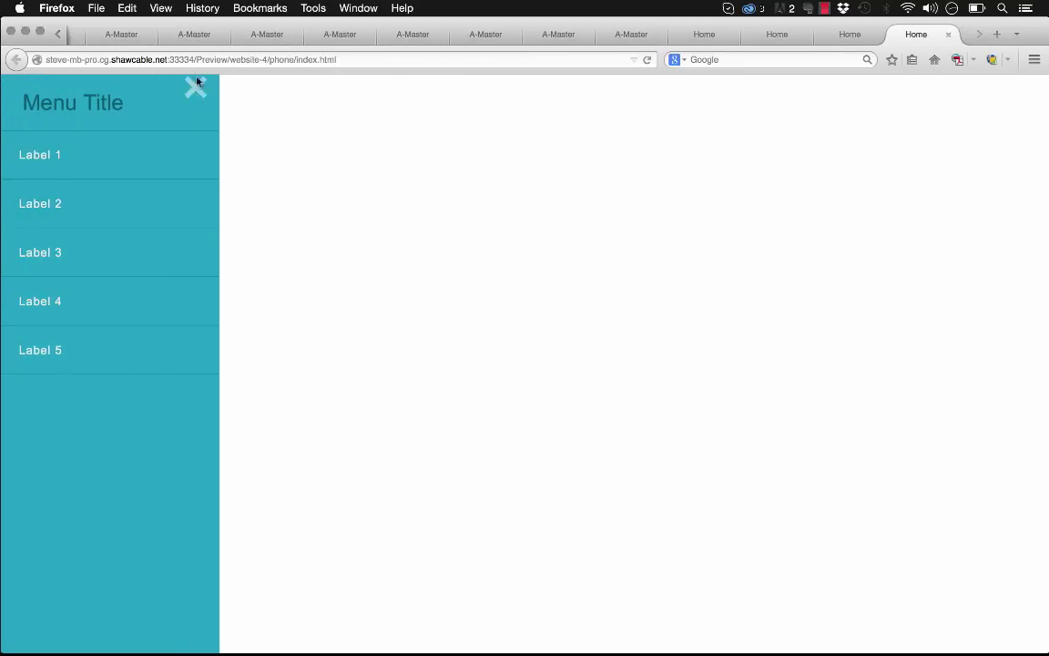
pyautogui.click(273, 59)
pyautogui.press('super+c')
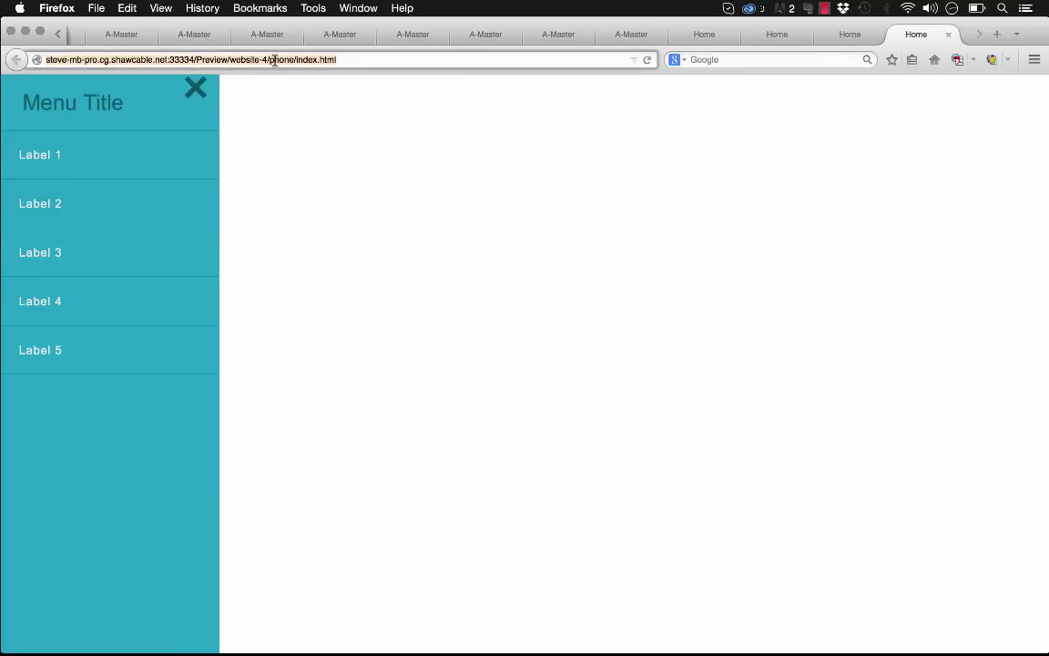
# In iOS Simulator's Safari, paste the preview address and load the Home page.
pyautogui.click(836, 629)
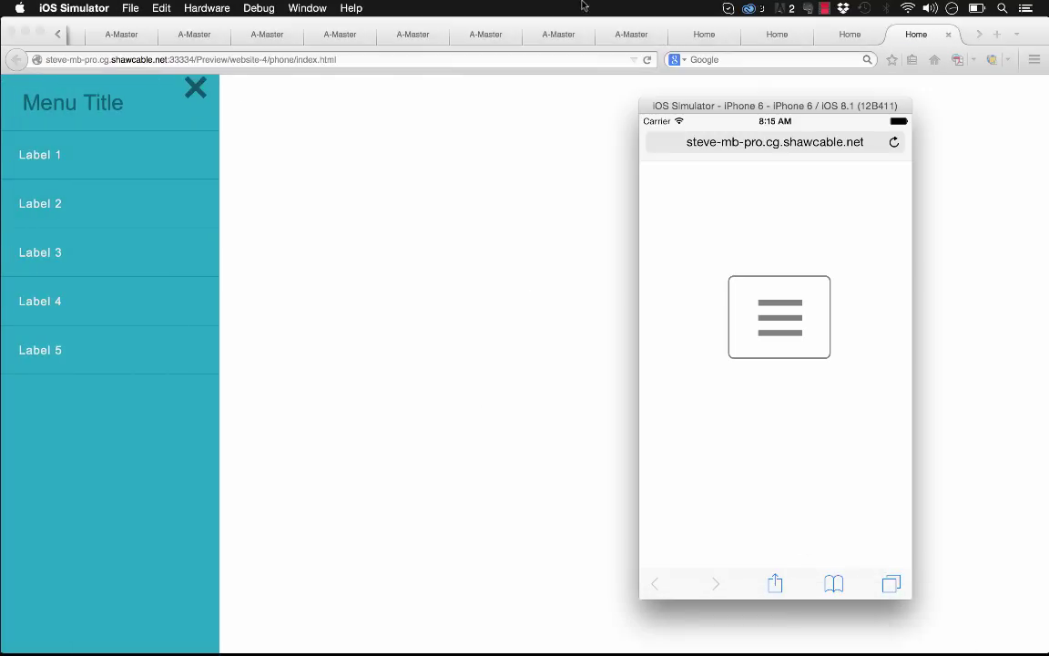
pyautogui.click(756, 148)
pyautogui.click(727, 144)
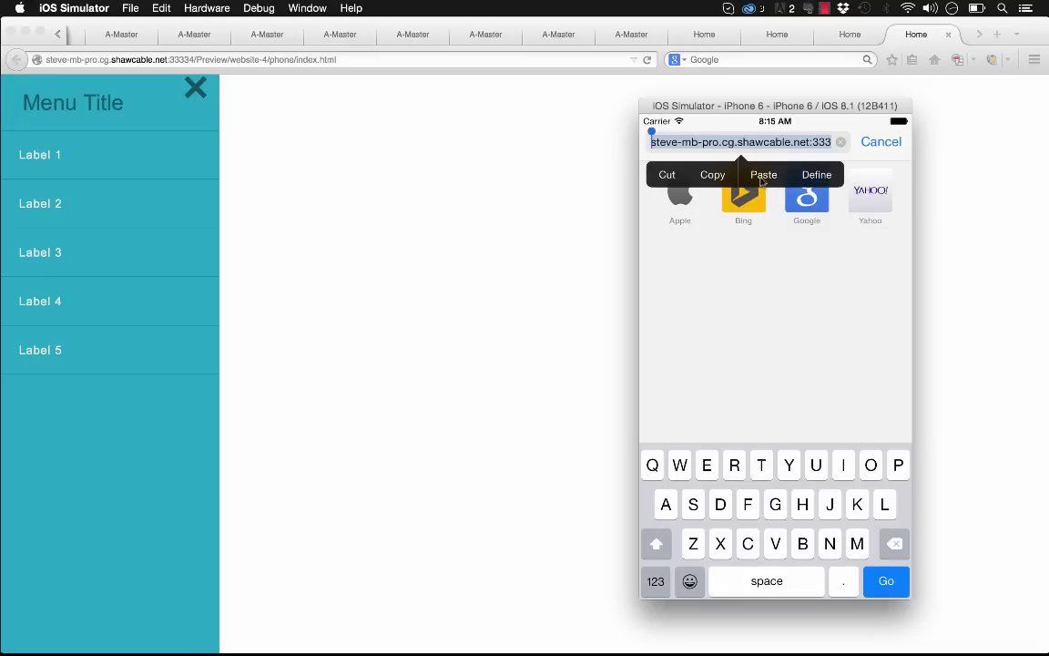
pyautogui.click(761, 174)
pyautogui.click(763, 195)
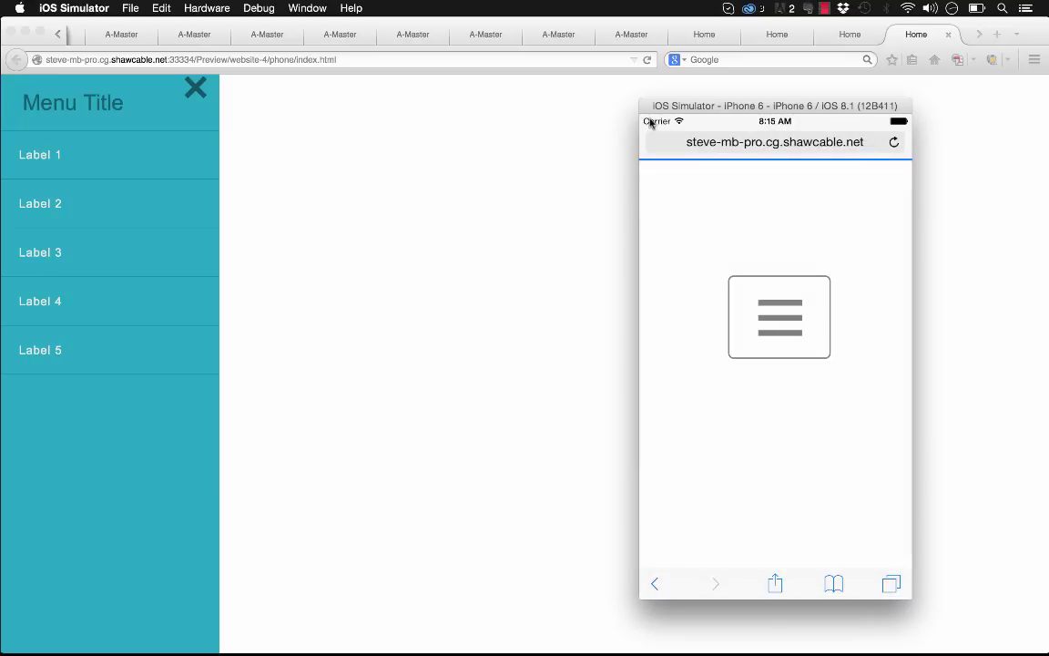
# Open and close the phone's slide-out menu twice to check it works.
pyautogui.click(791, 325)
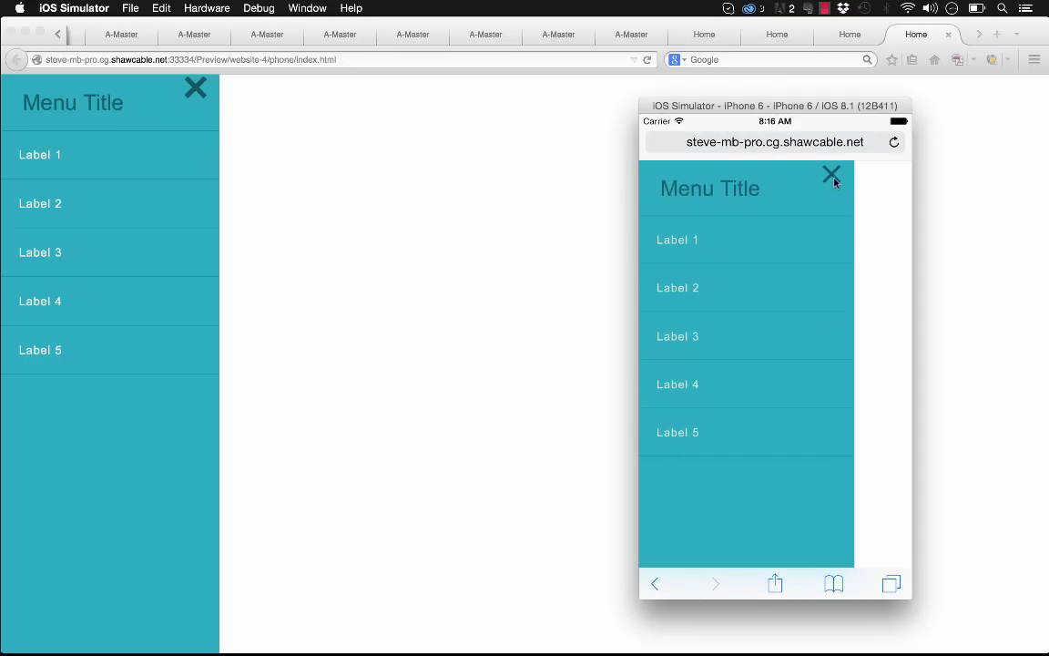
pyautogui.click(828, 181)
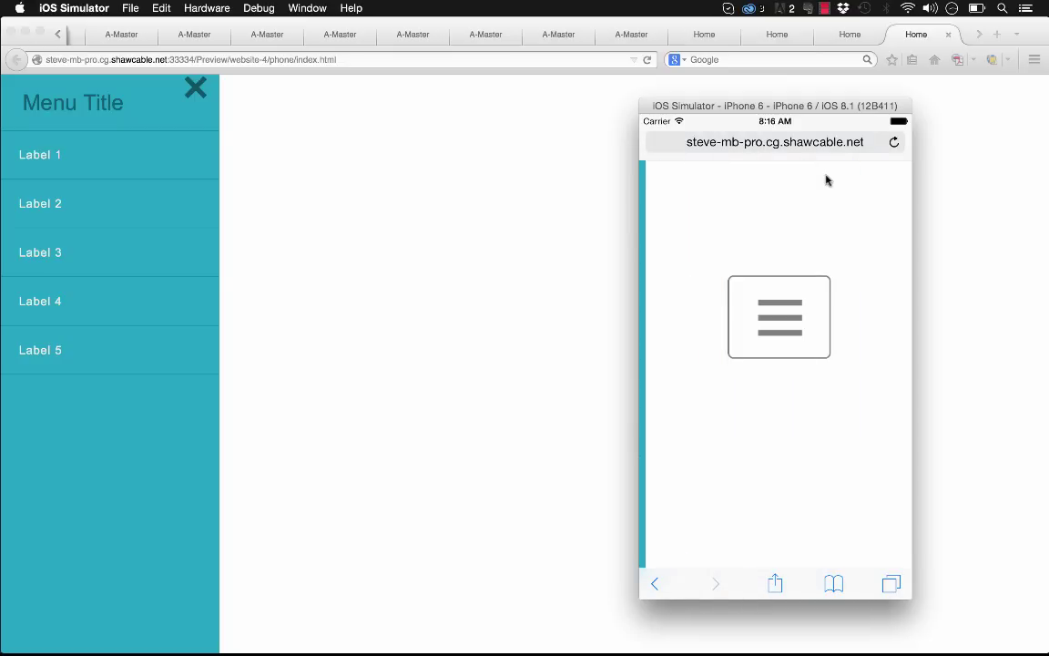
pyautogui.click(799, 319)
pyautogui.click(829, 175)
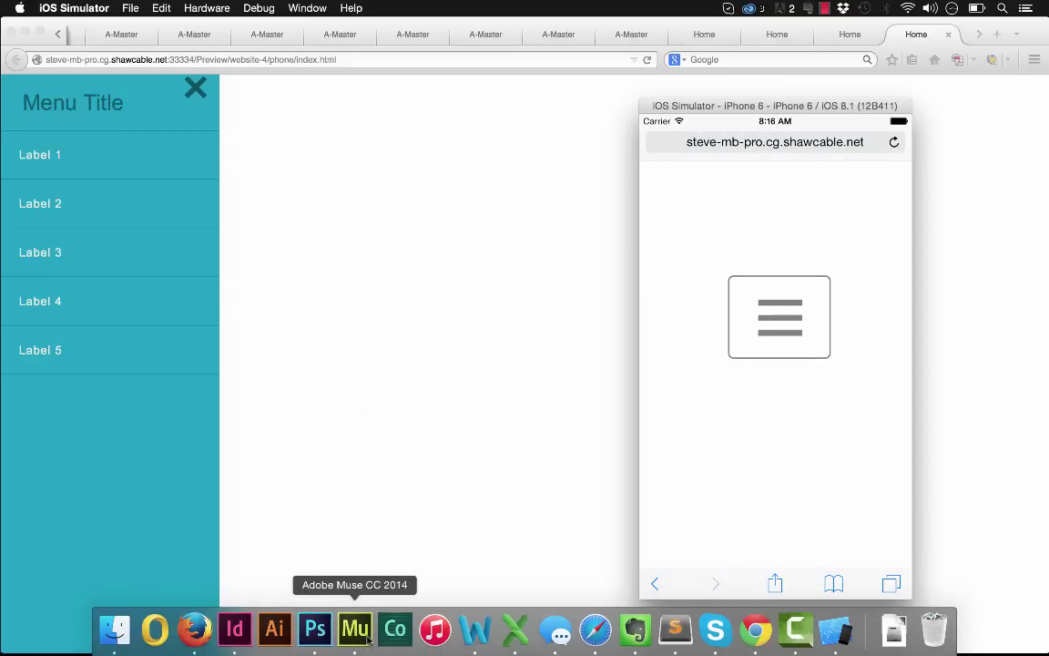
# Open A-Master from the Website-4 desktop pages and show the Sidebar Menu Links options.
pyautogui.click(368, 640)
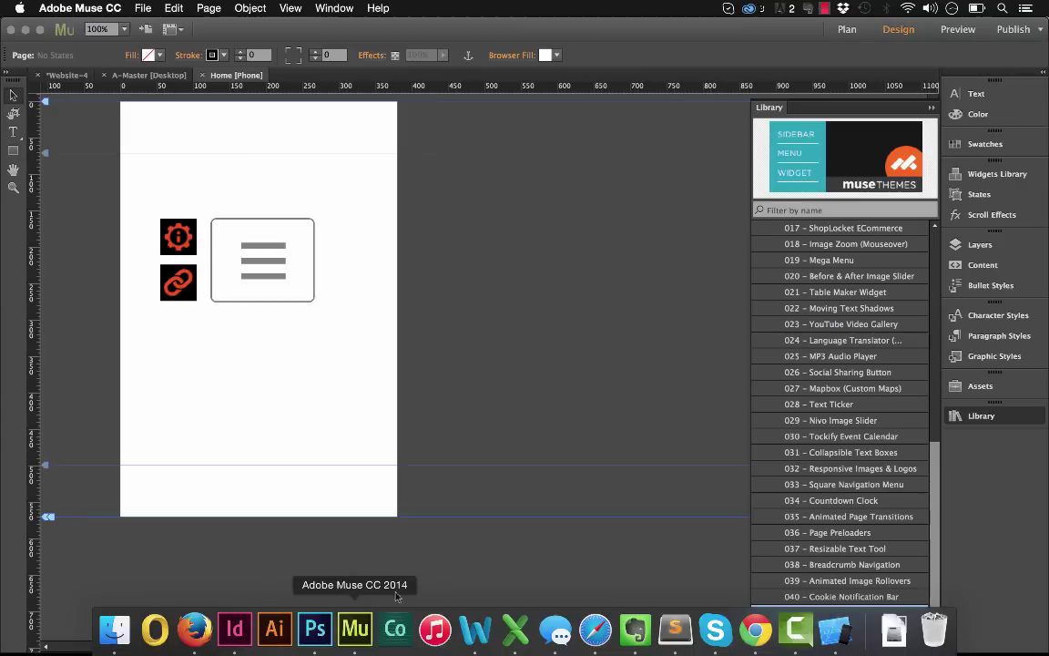
pyautogui.click(77, 76)
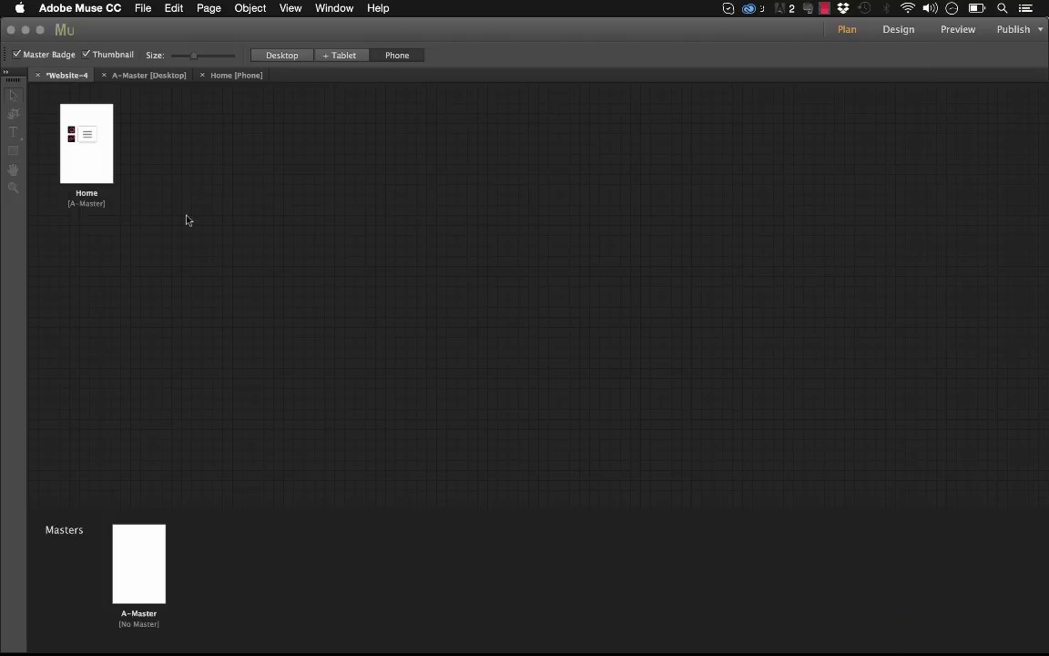
pyautogui.click(282, 55)
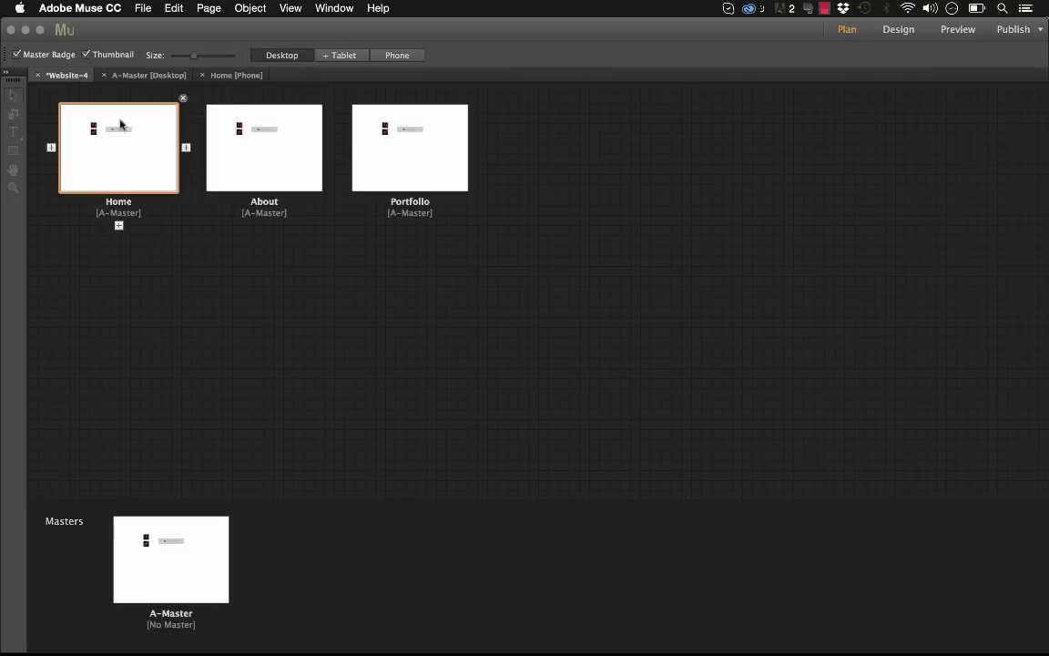
pyautogui.doubleClick(150, 579)
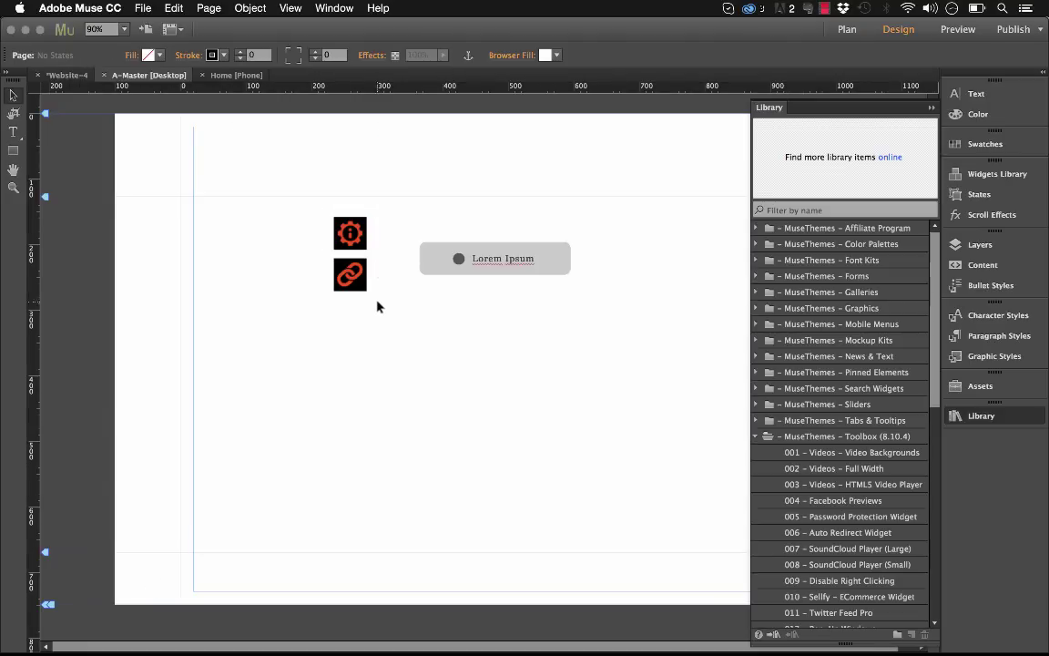
pyautogui.click(357, 279)
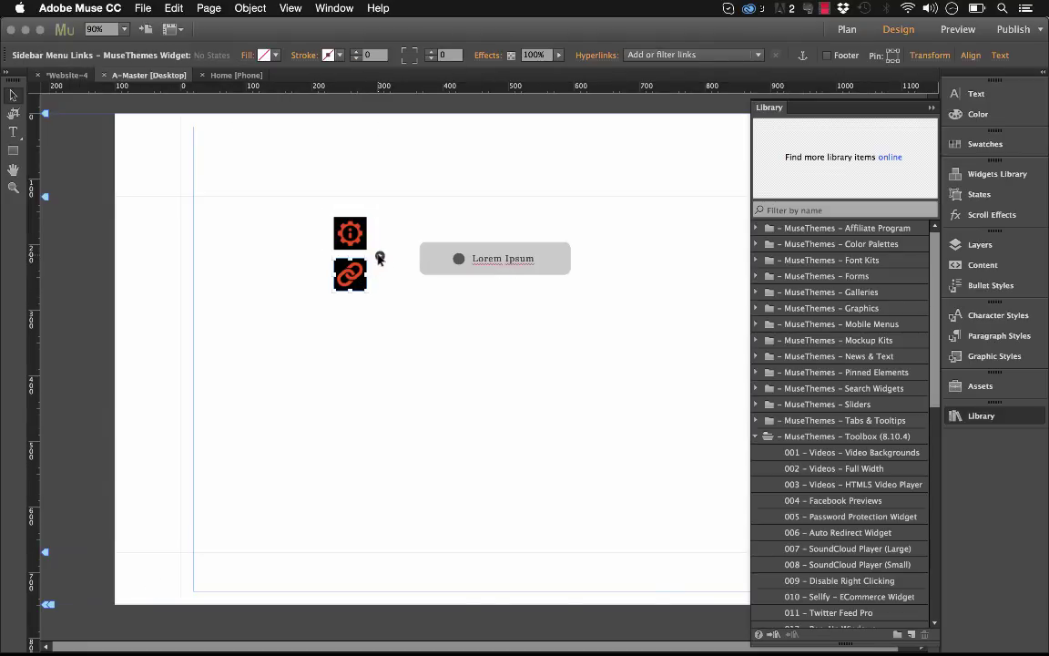
pyautogui.click(380, 259)
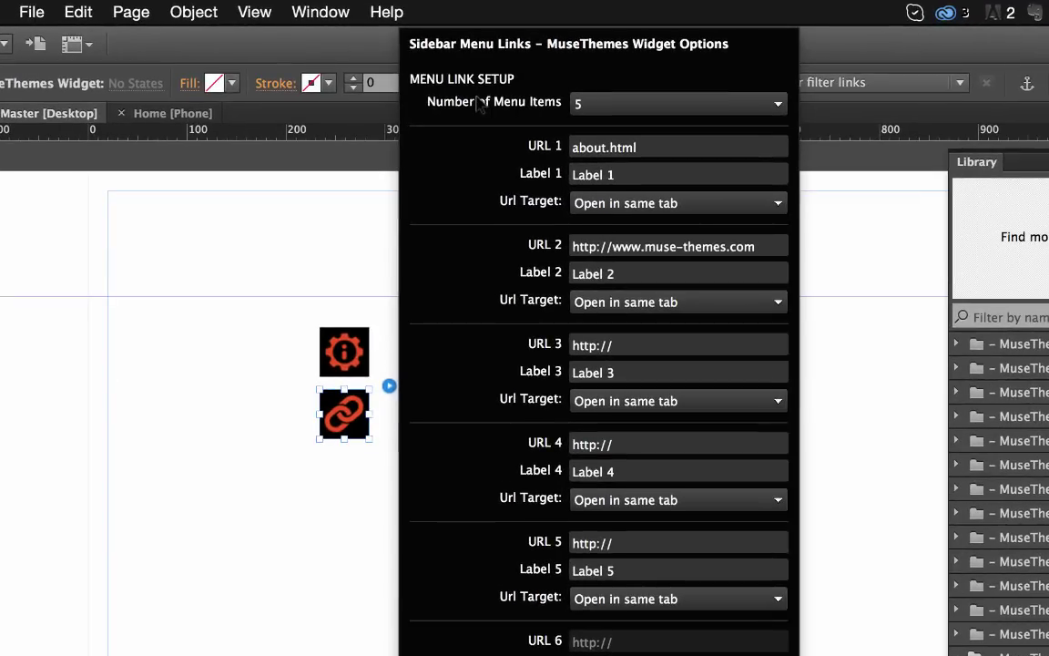
pyautogui.click(588, 109)
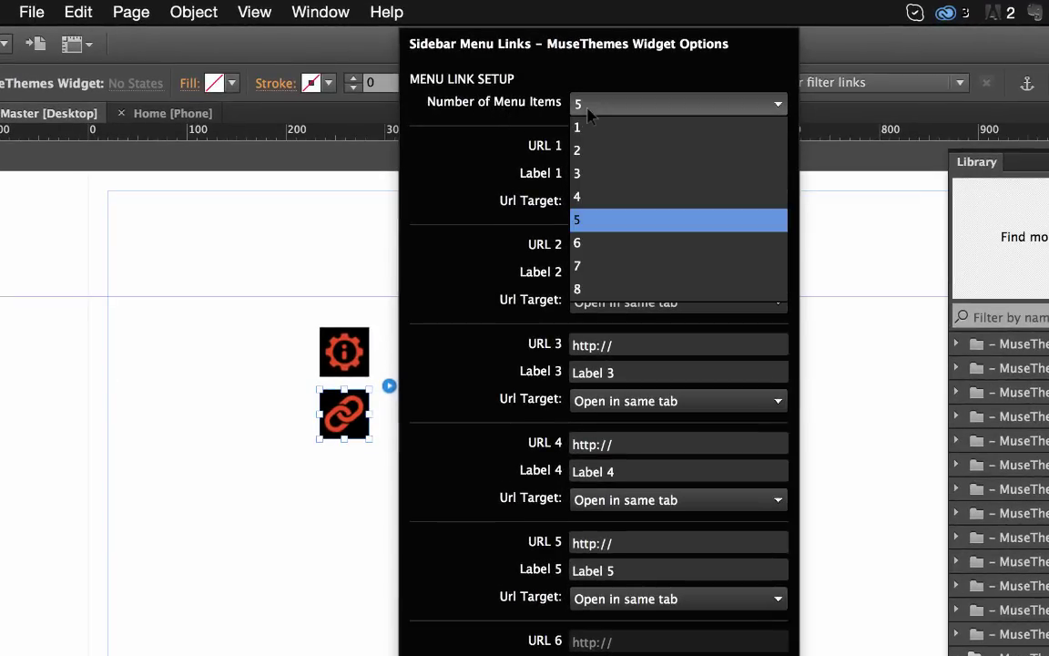
pyautogui.click(608, 202)
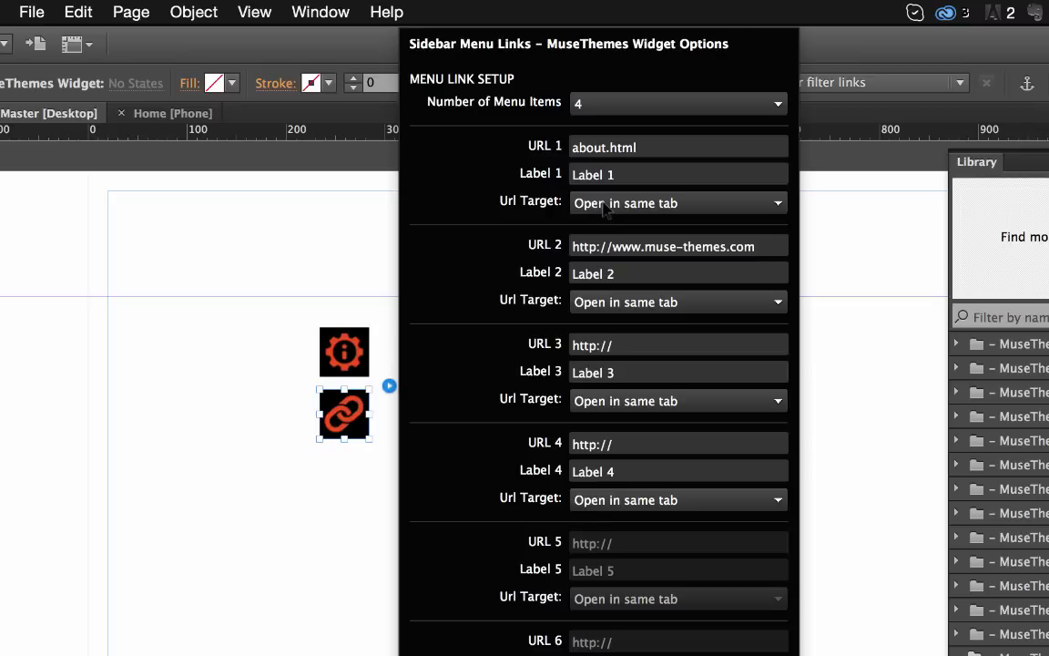
pyautogui.click(622, 148)
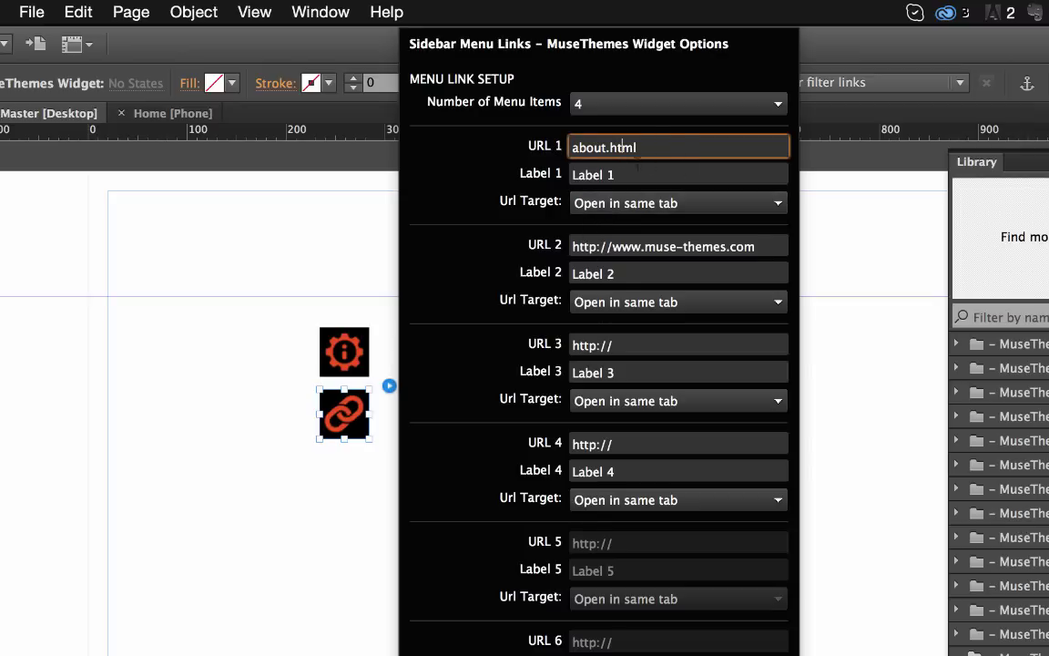
pyautogui.press('super+a')
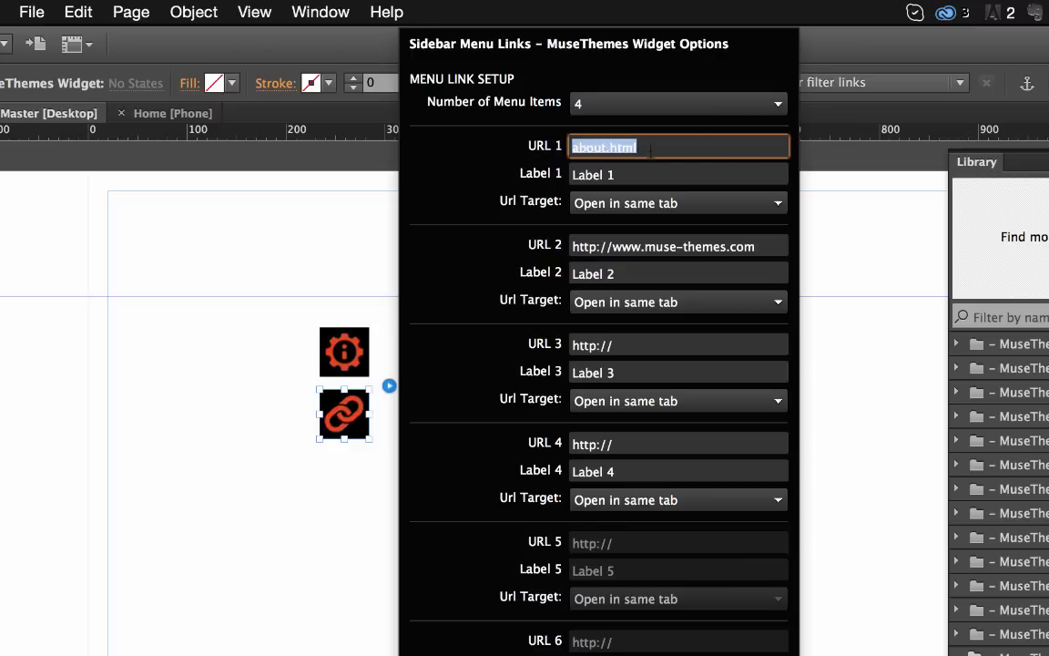
pyautogui.write('About.html')
pyautogui.press('Return')
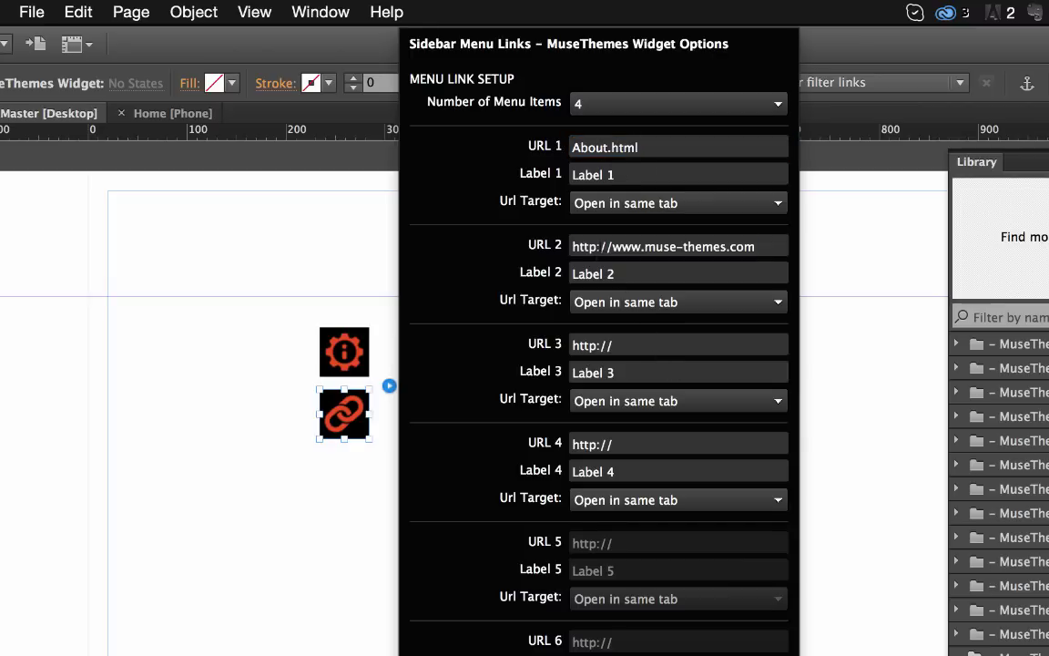
pyautogui.moveTo(773, 251); pyautogui.dragTo(525, 229)
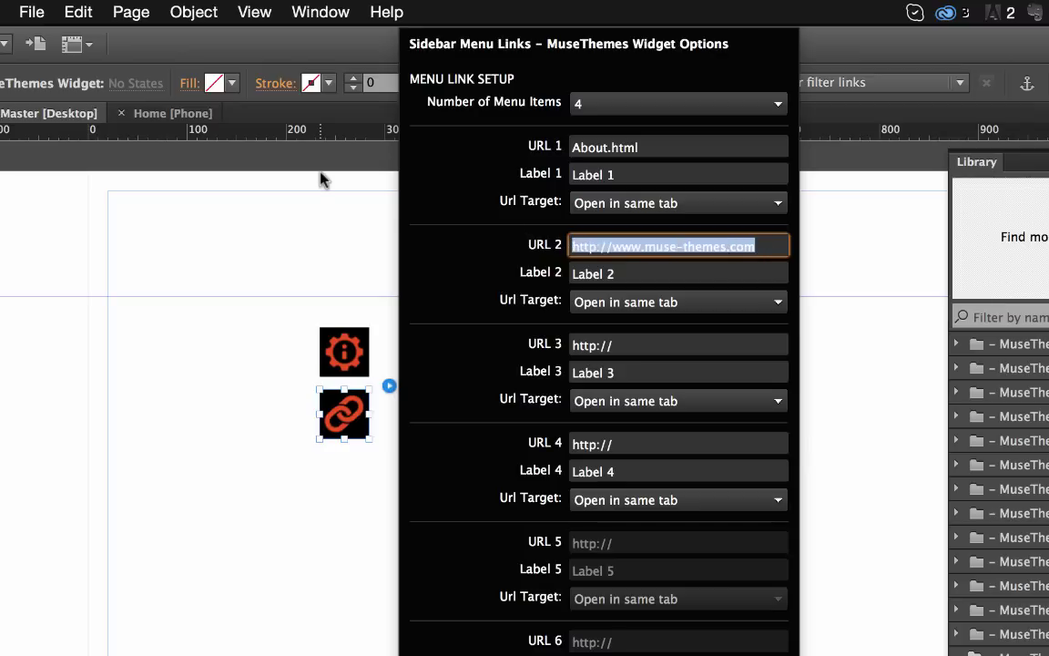
pyautogui.write('ttp:')
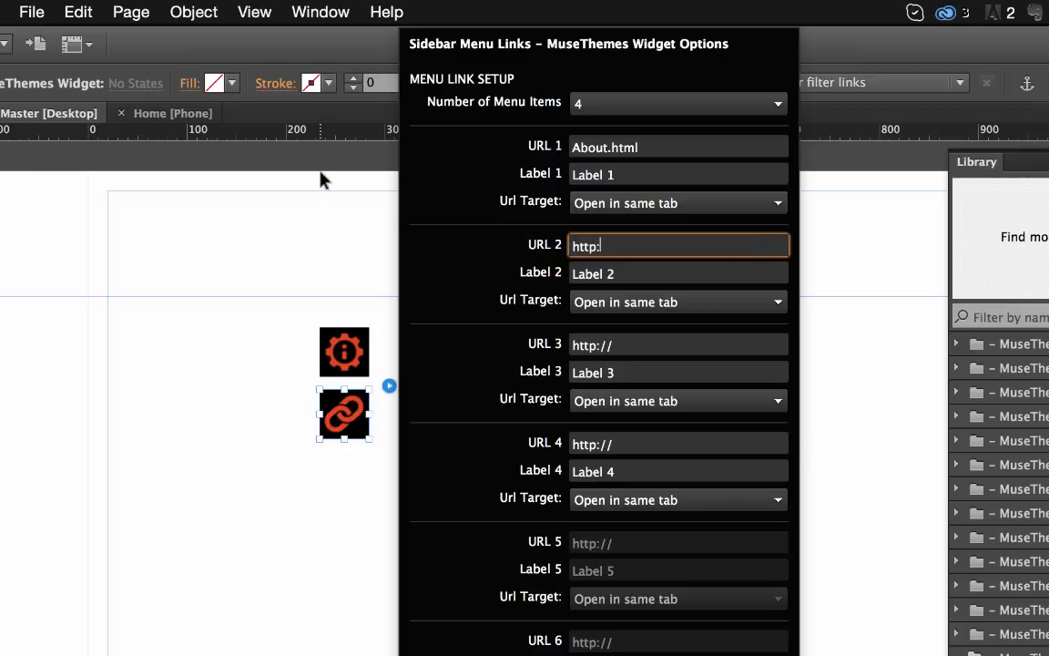
pyautogui.write('ttp://www.google.com')
pyautogui.press('Return')
# Label the first link About and the second link Google.
pyautogui.click(632, 174)
pyautogui.write('About')
pyautogui.press('Tab')
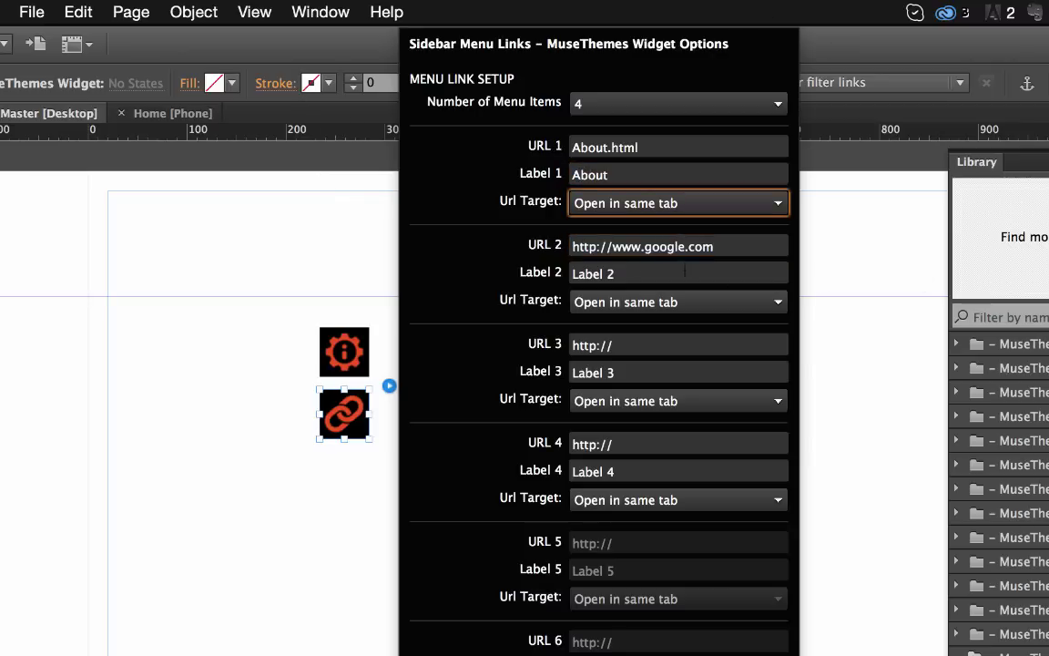
pyautogui.press('Tab')
pyautogui.press('Tab')
pyautogui.write('Google')
pyautogui.press('Tab')
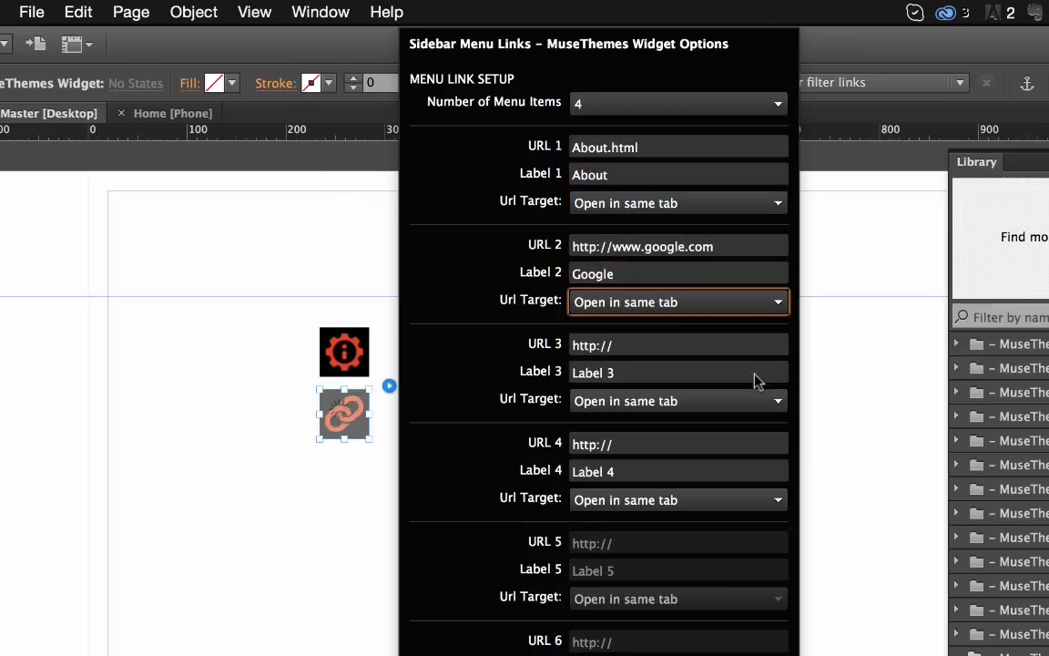
# Set the Google link's target to Open in new tab.
pyautogui.click(619, 303)
pyautogui.click(630, 305)
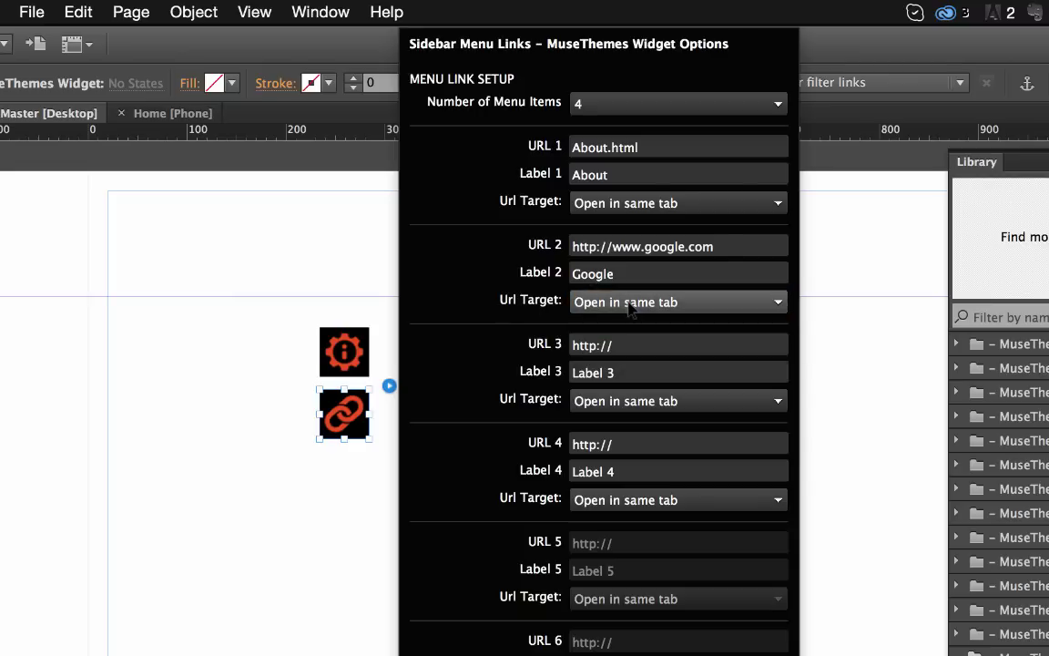
pyautogui.click(631, 310)
pyautogui.click(655, 307)
pyautogui.click(654, 309)
pyautogui.click(636, 350)
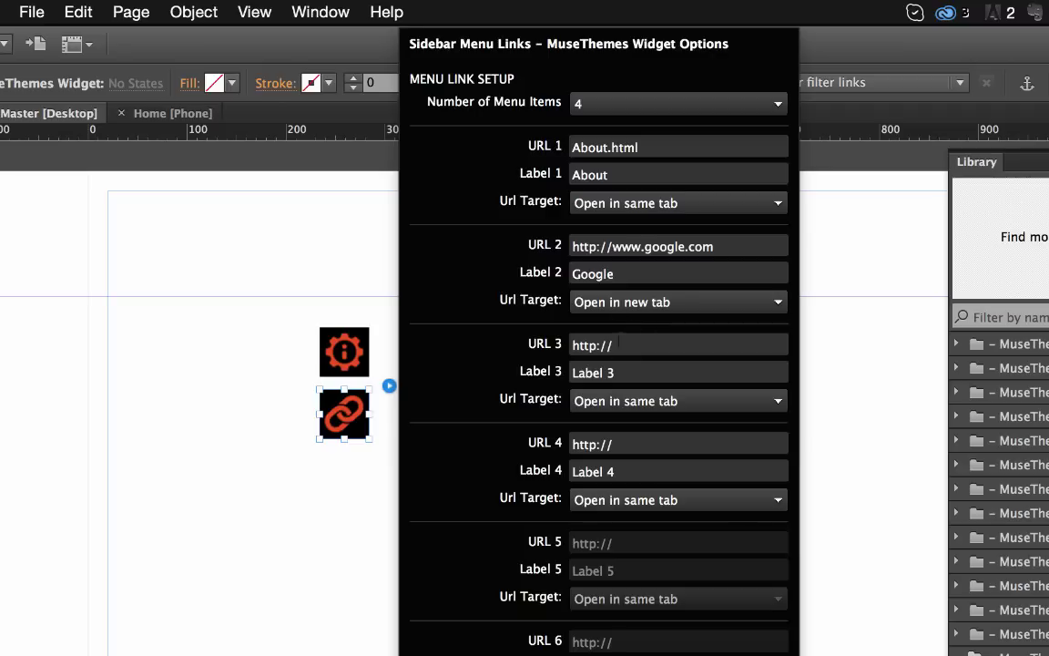
# Close the widget options and extend the page bottom further down.
pyautogui.click(173, 609)
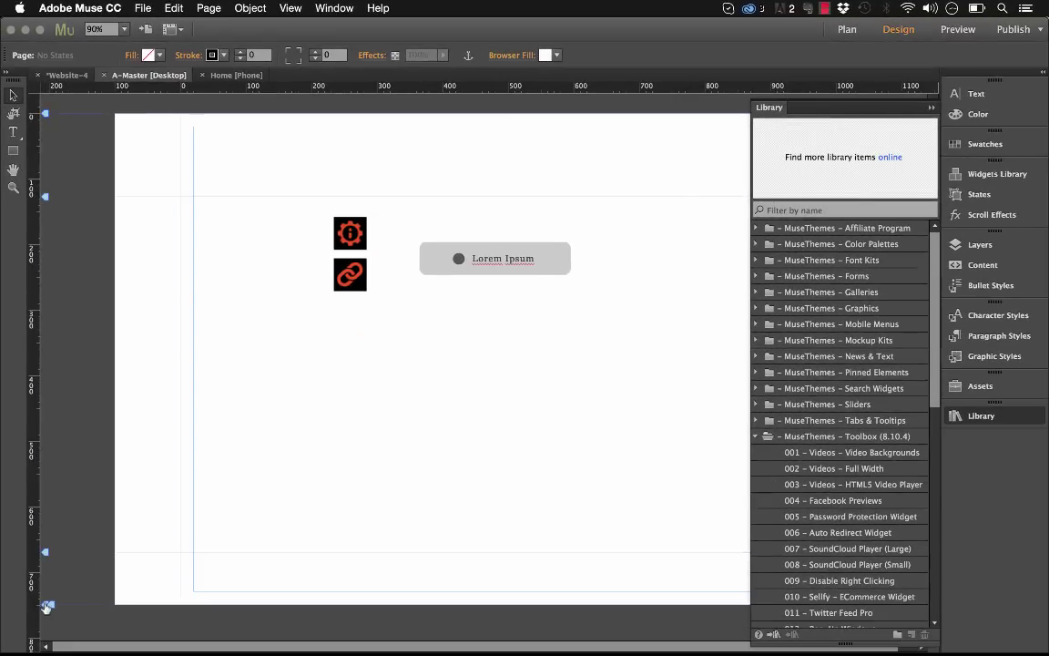
pyautogui.moveTo(45, 606); pyautogui.dragTo(46, 616)
pyautogui.moveTo(79, 280)
pyautogui.mouseDown()
pyautogui.moveTo(50, 278)
pyautogui.moveTo(50, 604)
pyautogui.mouseUp()
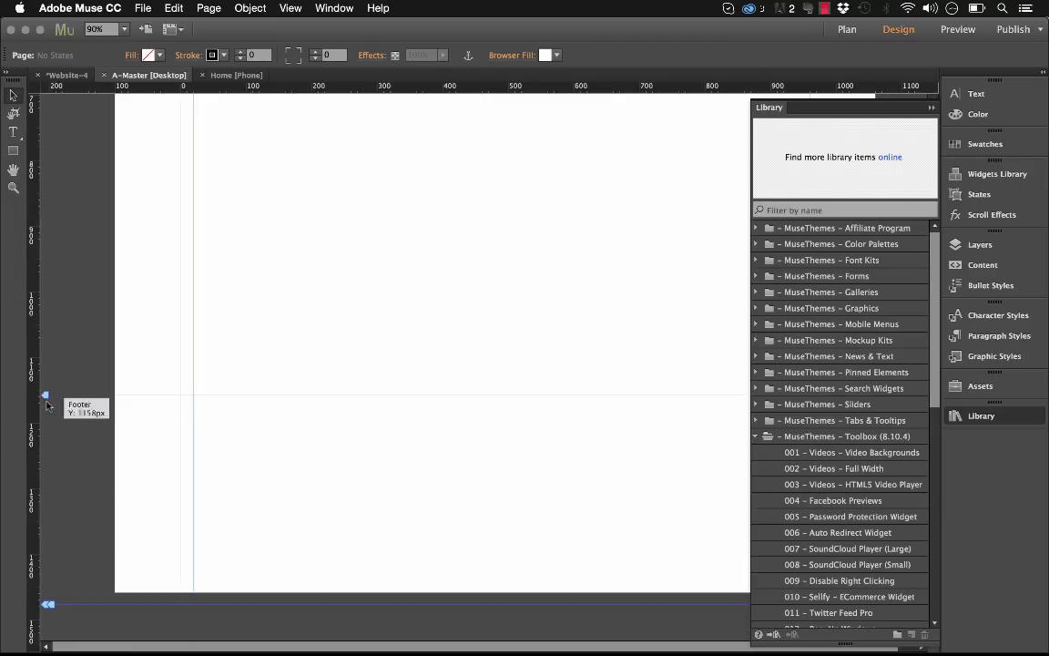
pyautogui.moveTo(45, 393); pyautogui.dragTo(45, 552)
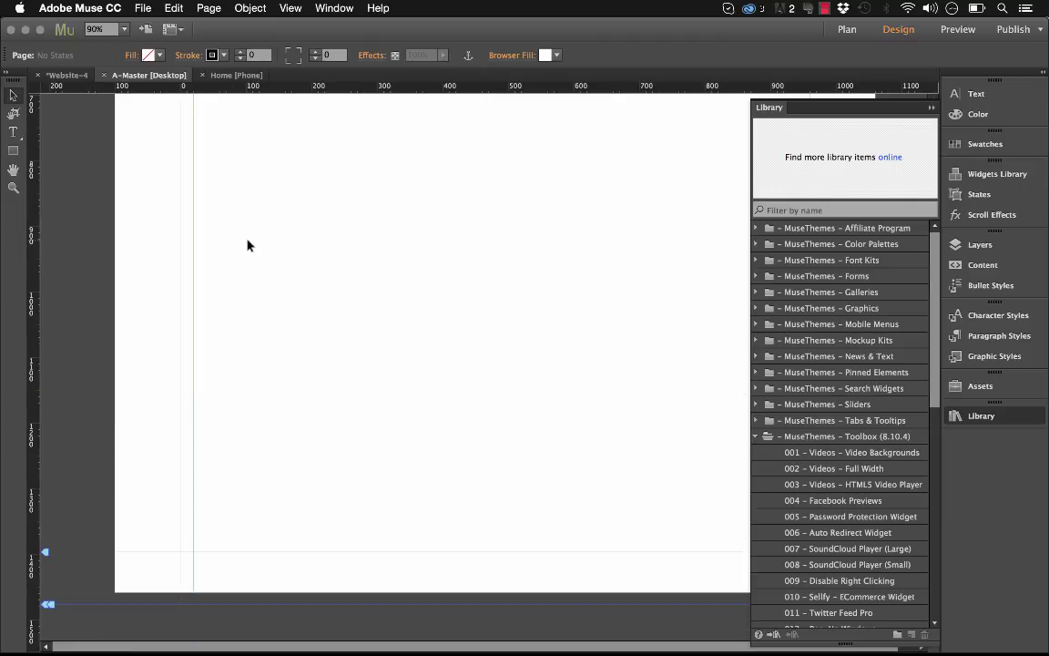
# On the Home desktop page, place a link anchor near the bottom and name it 'anchor'.
pyautogui.click(68, 74)
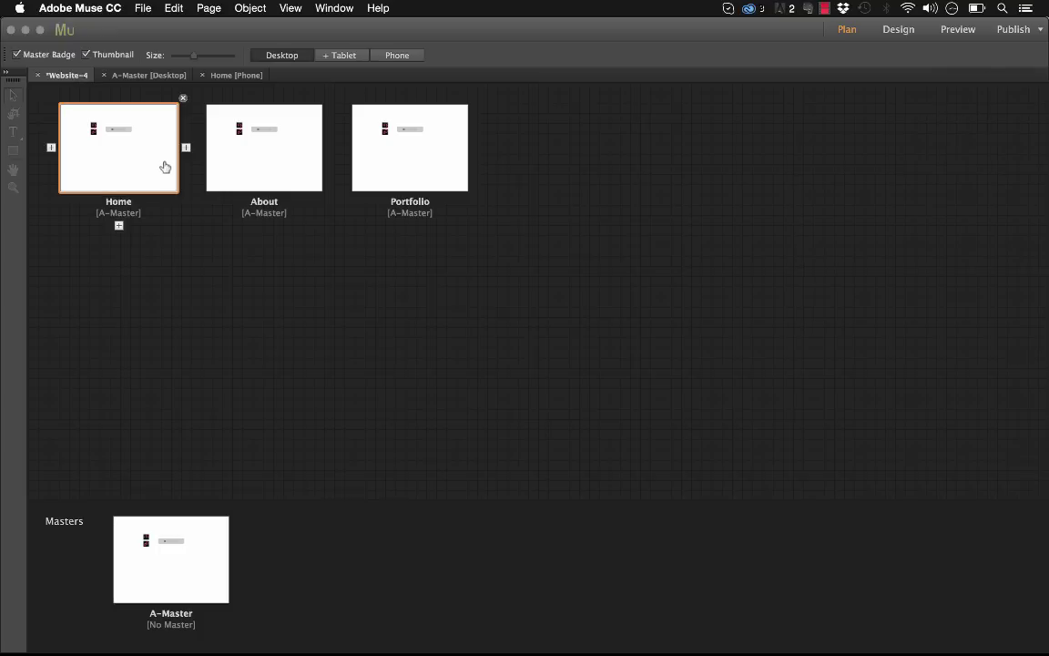
pyautogui.doubleClick(151, 162)
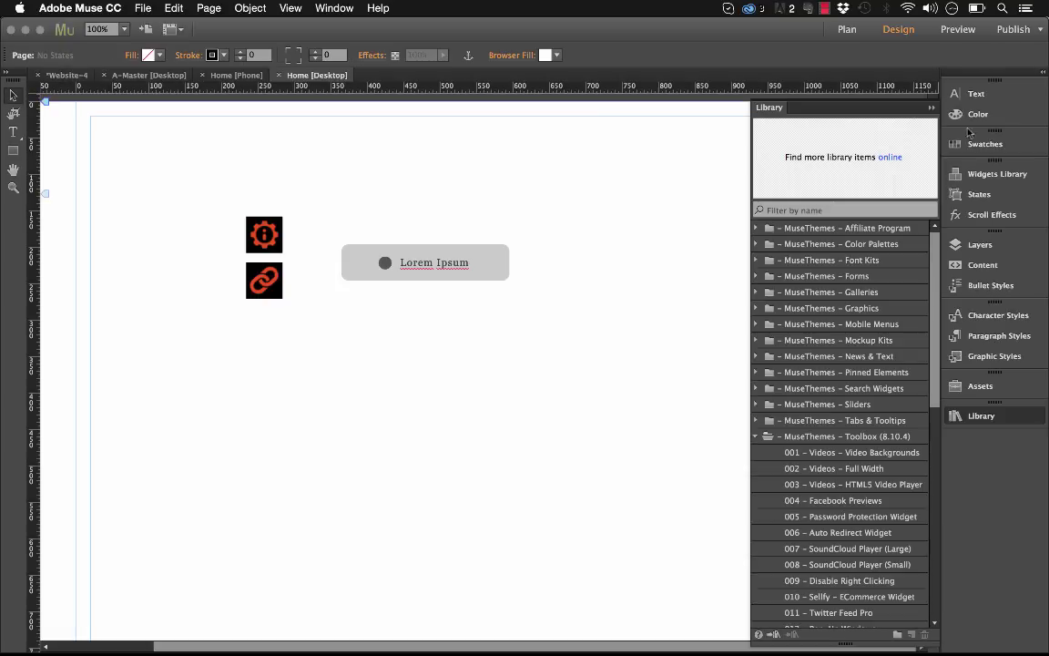
pyautogui.scroll(-10, 596, 268)
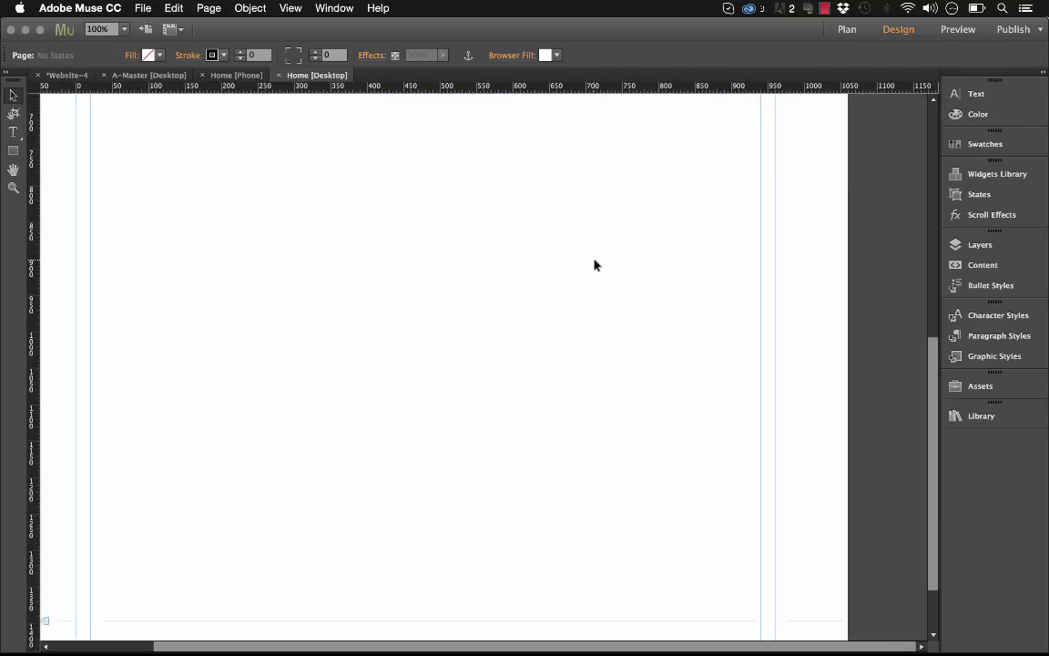
pyautogui.click(469, 55)
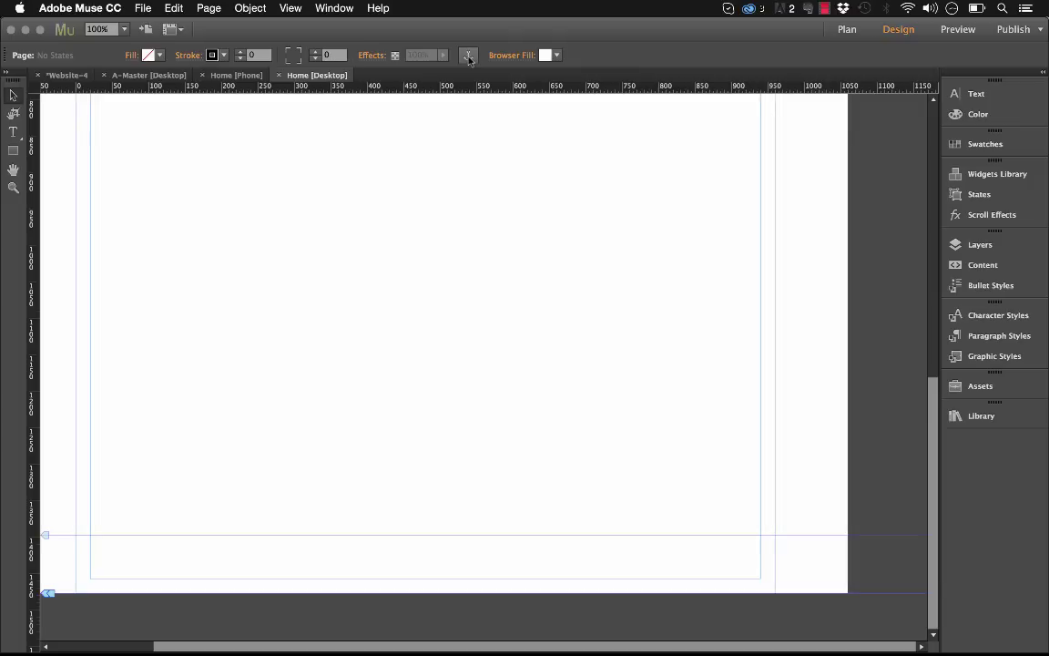
pyautogui.click(273, 492)
pyautogui.write('anchor')
pyautogui.click(597, 364)
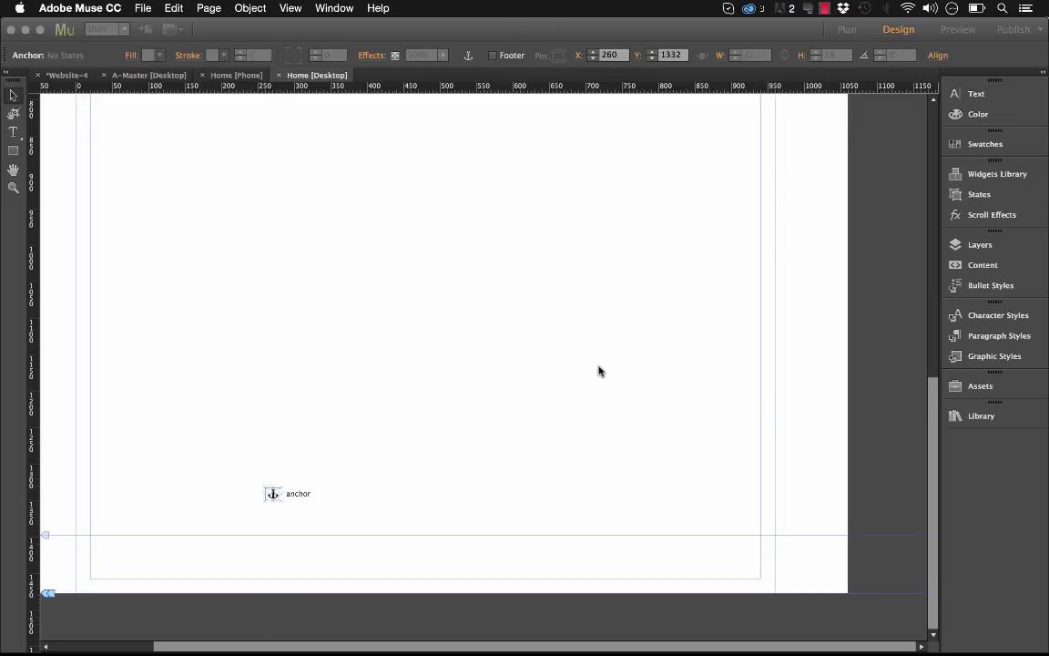
pyautogui.click(599, 371)
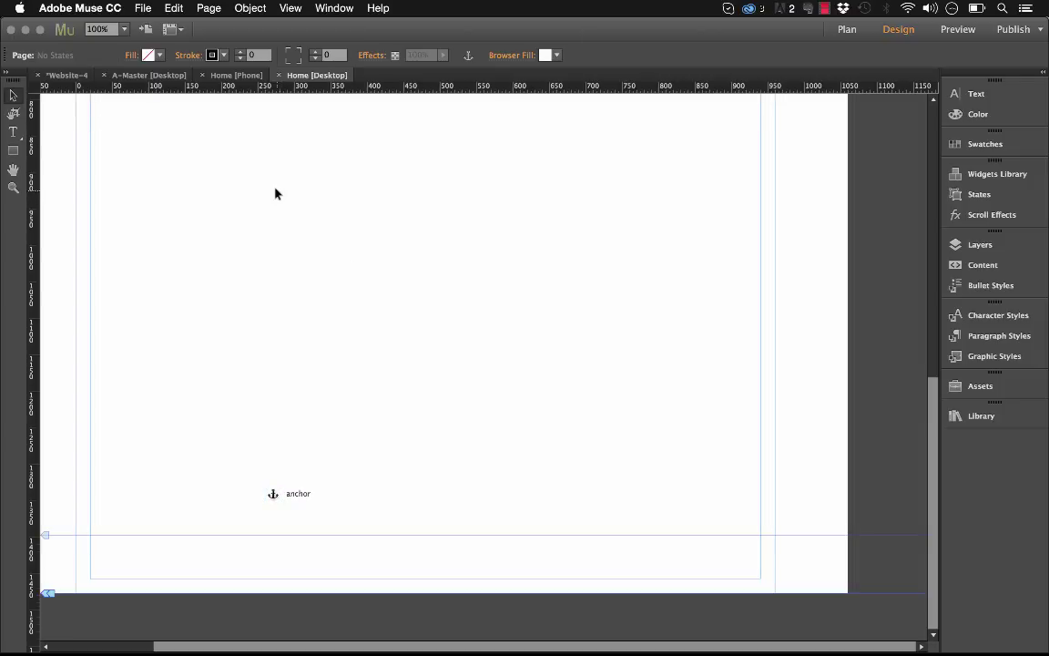
# On A-Master, set the Sidebar Menu Links third item's URL to #anchor and label to Anchor.
pyautogui.click(150, 75)
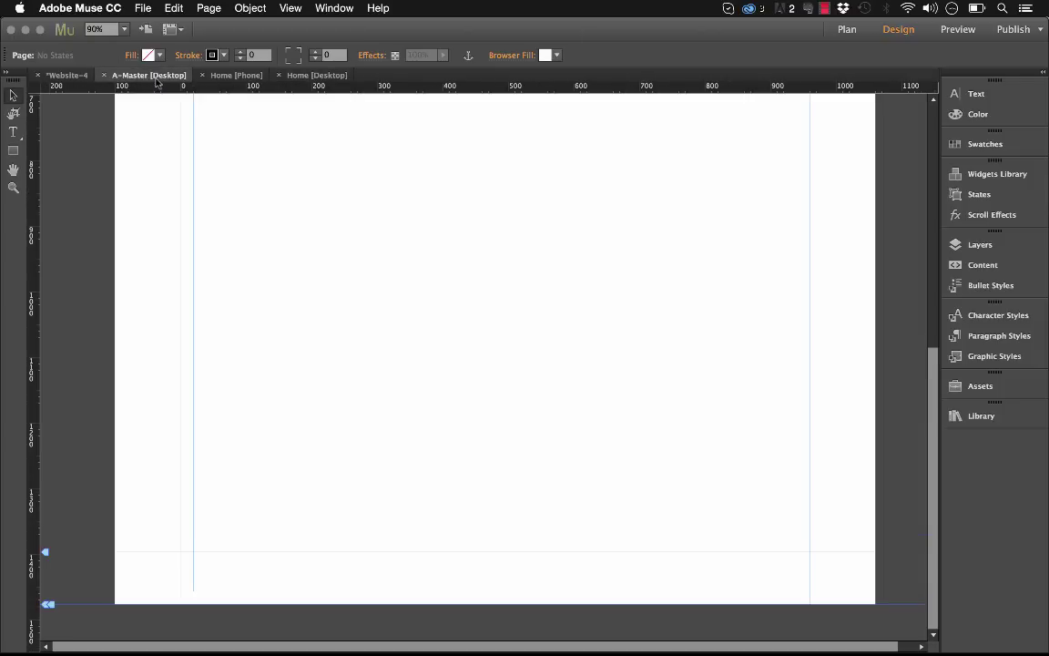
pyautogui.scroll(15, 421, 411)
pyautogui.click(378, 246)
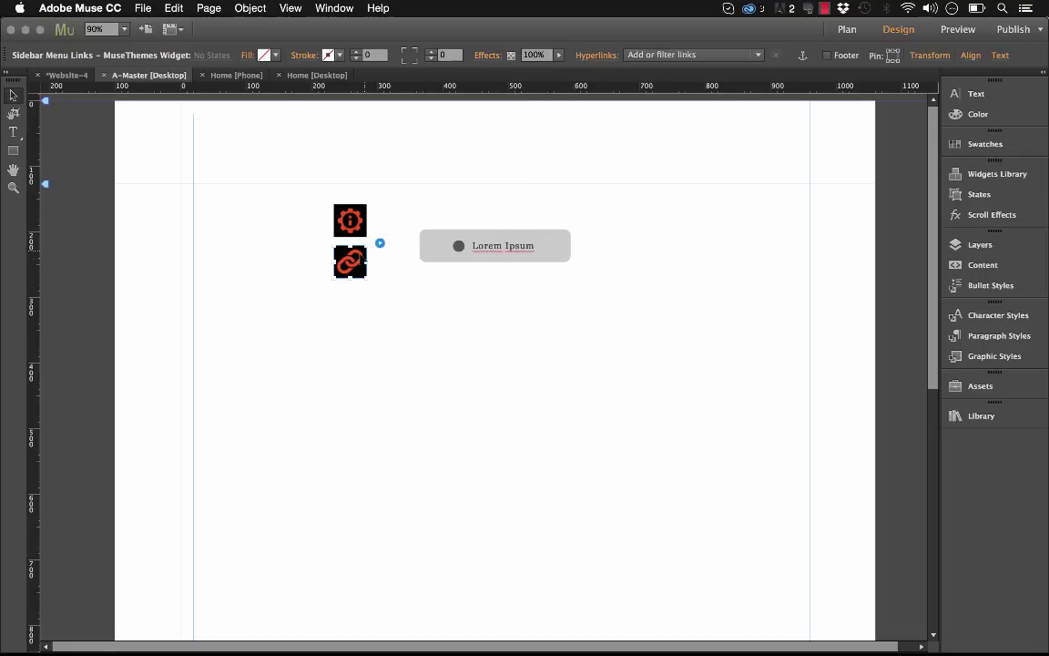
pyautogui.click(380, 244)
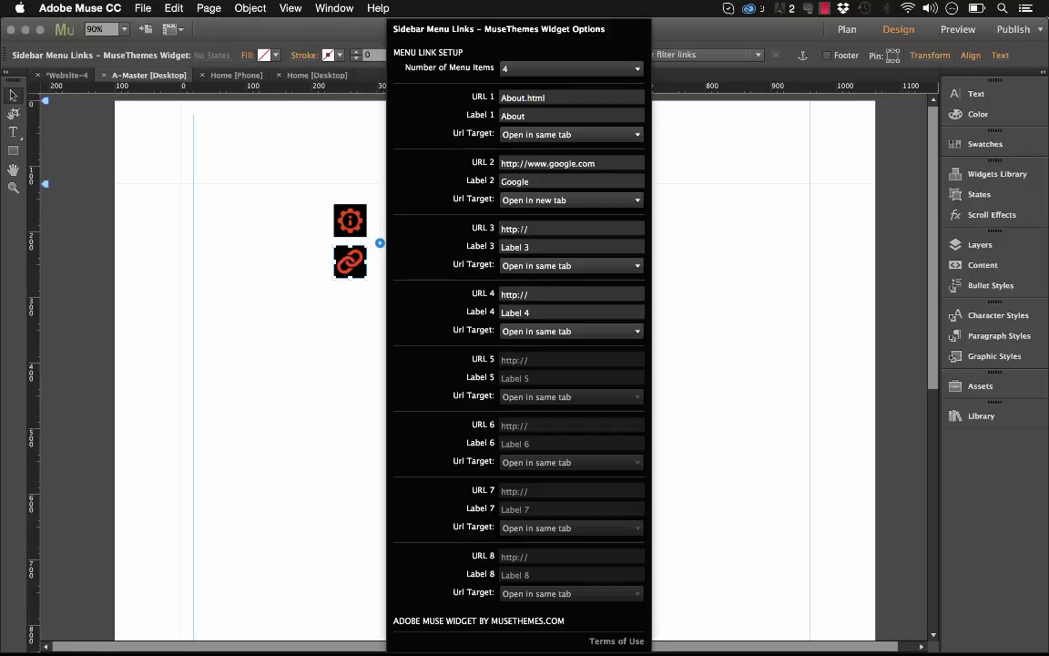
pyautogui.click(546, 247)
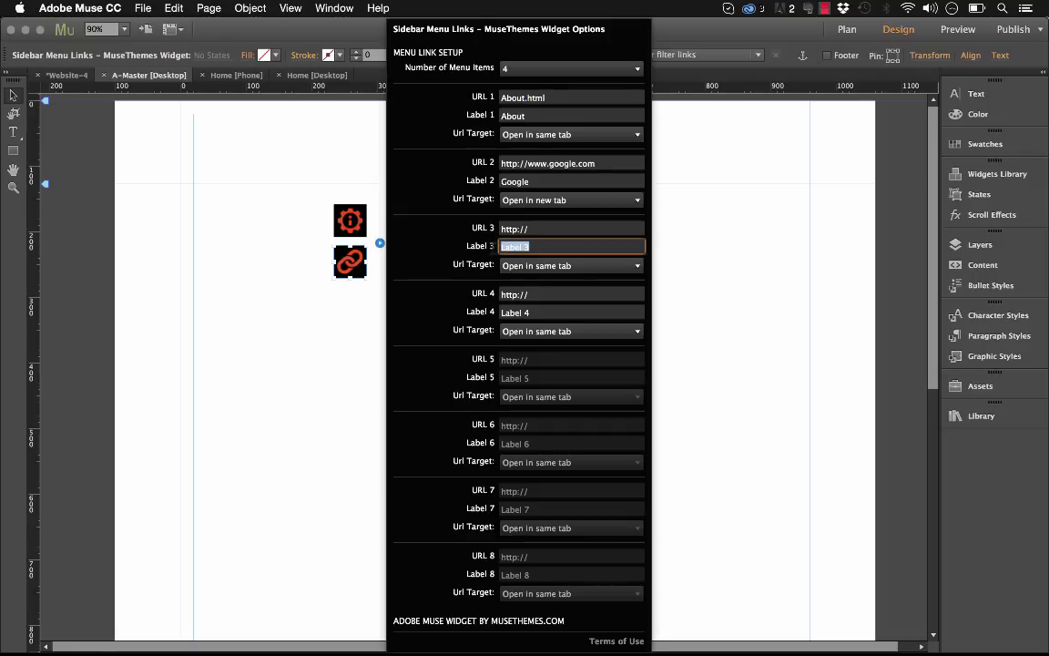
pyautogui.hotkey('shift', 'Tab')
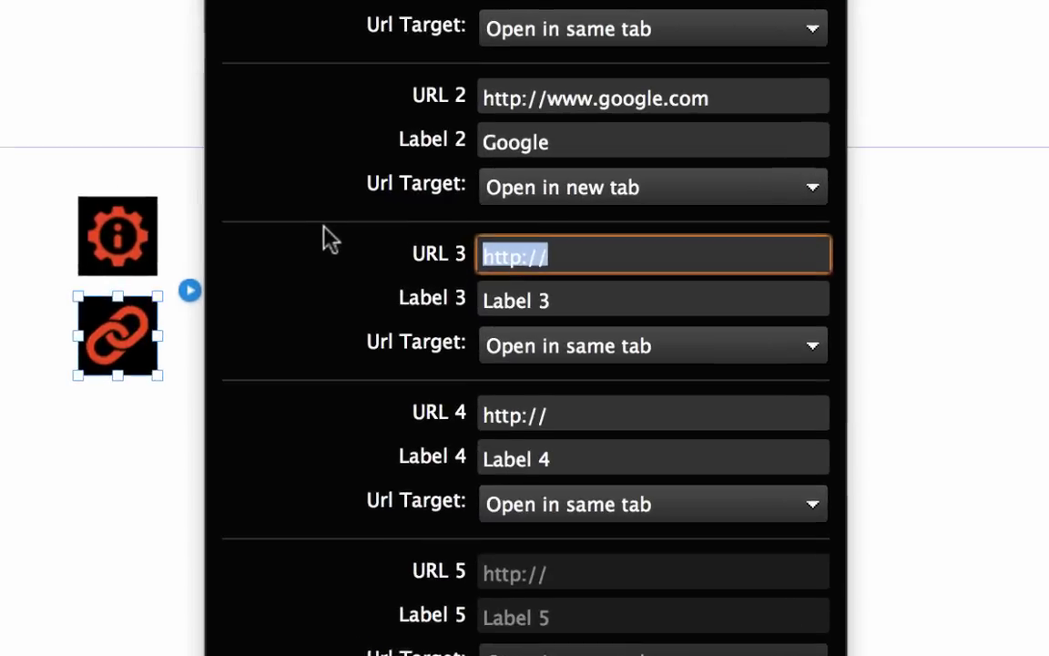
pyautogui.write('#')
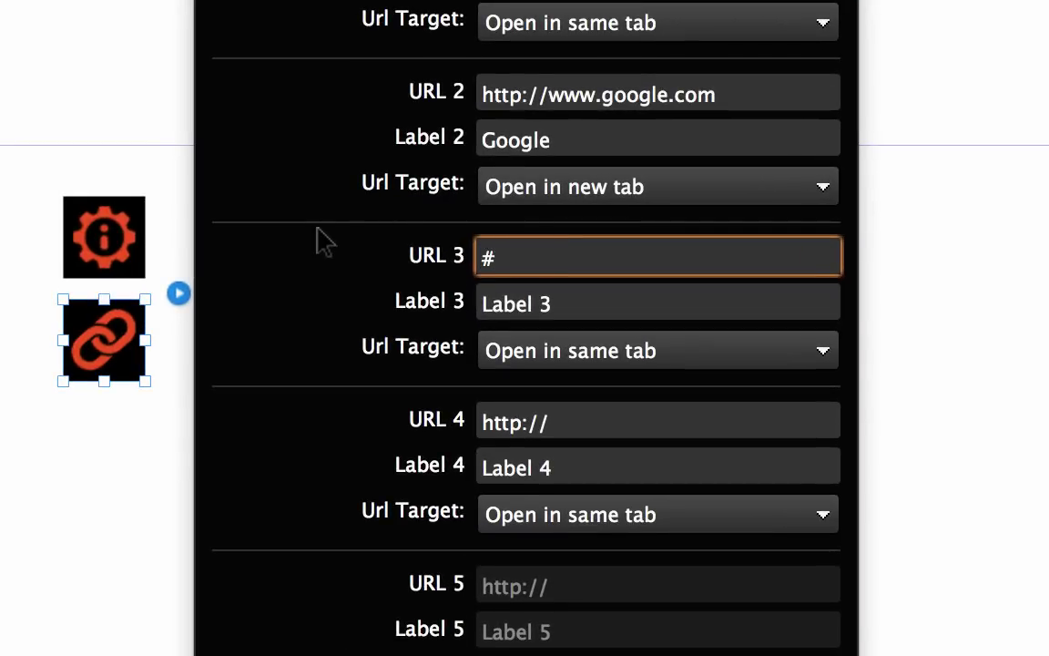
pyautogui.write('anchor')
pyautogui.press('Tab')
pyautogui.write('A')
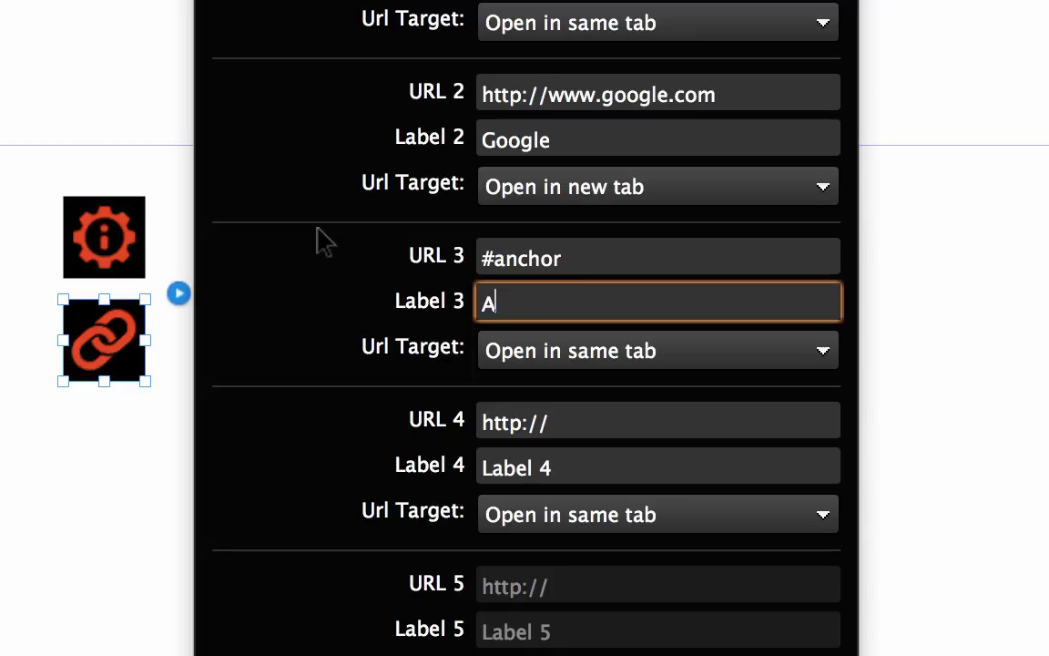
pyautogui.write('nchor')
pyautogui.press('Tab')
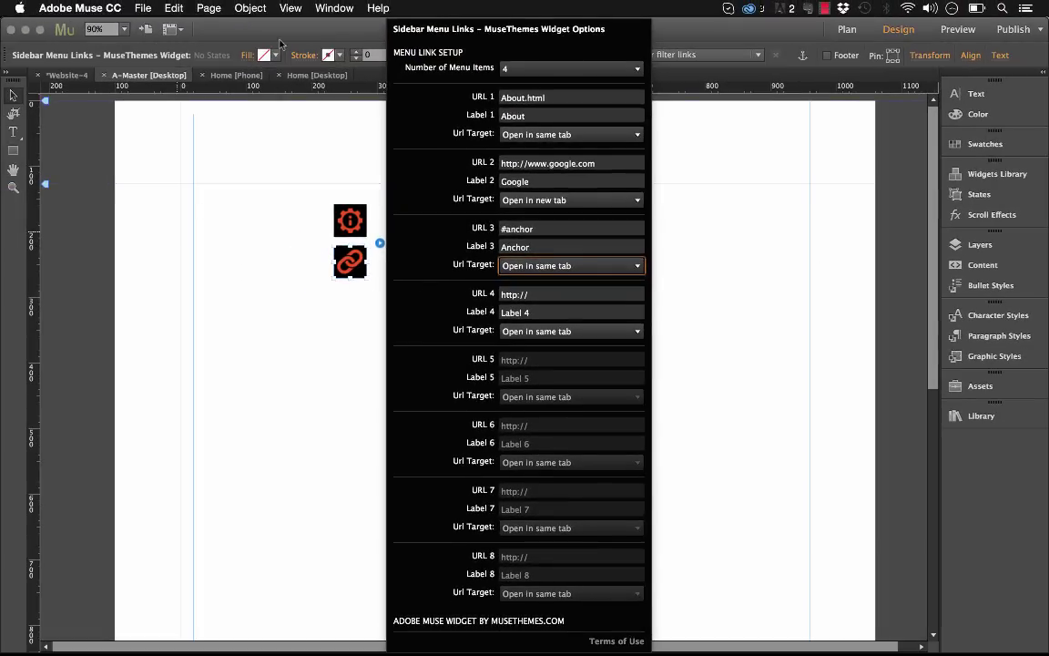
pyautogui.click(164, 205)
# Preview the Home page in Firefox and test the About link, which shows Page Not Found.
pyautogui.click(143, 8)
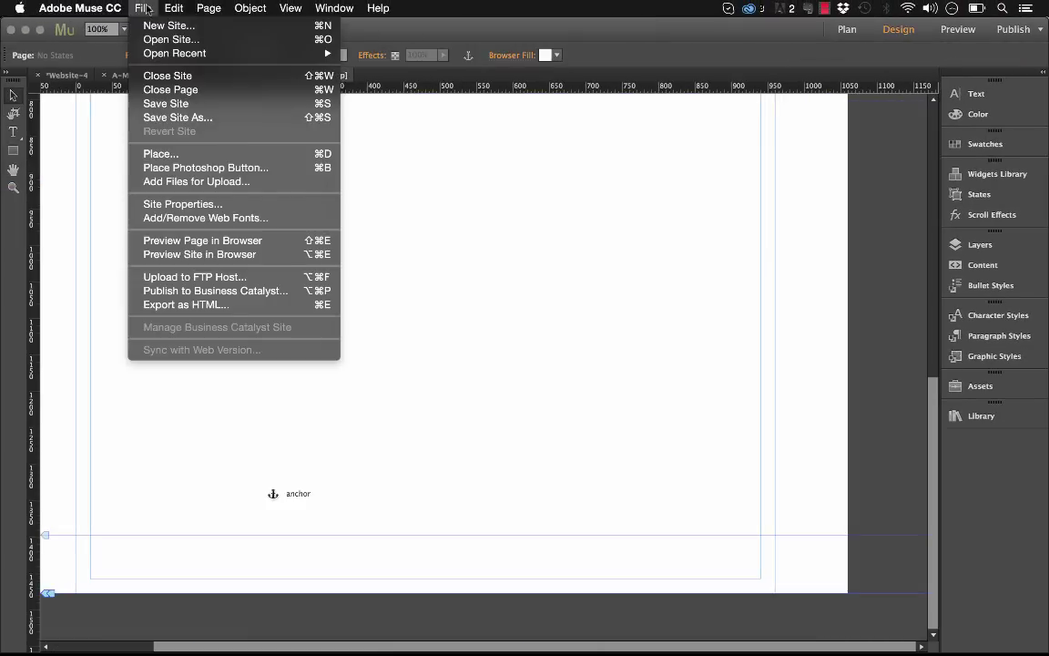
pyautogui.click(205, 241)
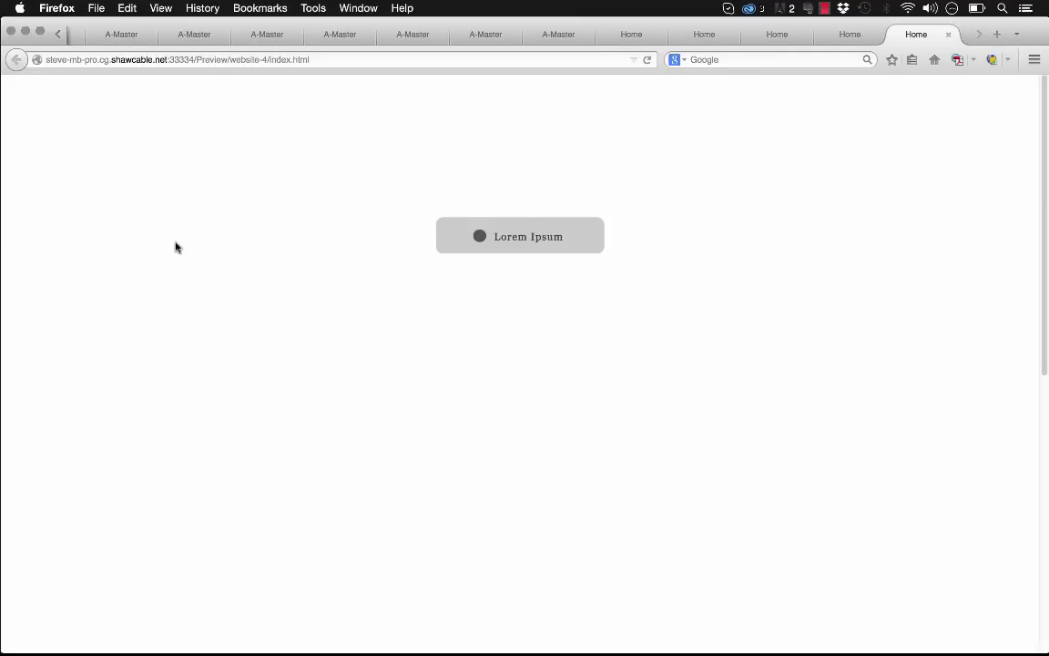
pyautogui.click(525, 238)
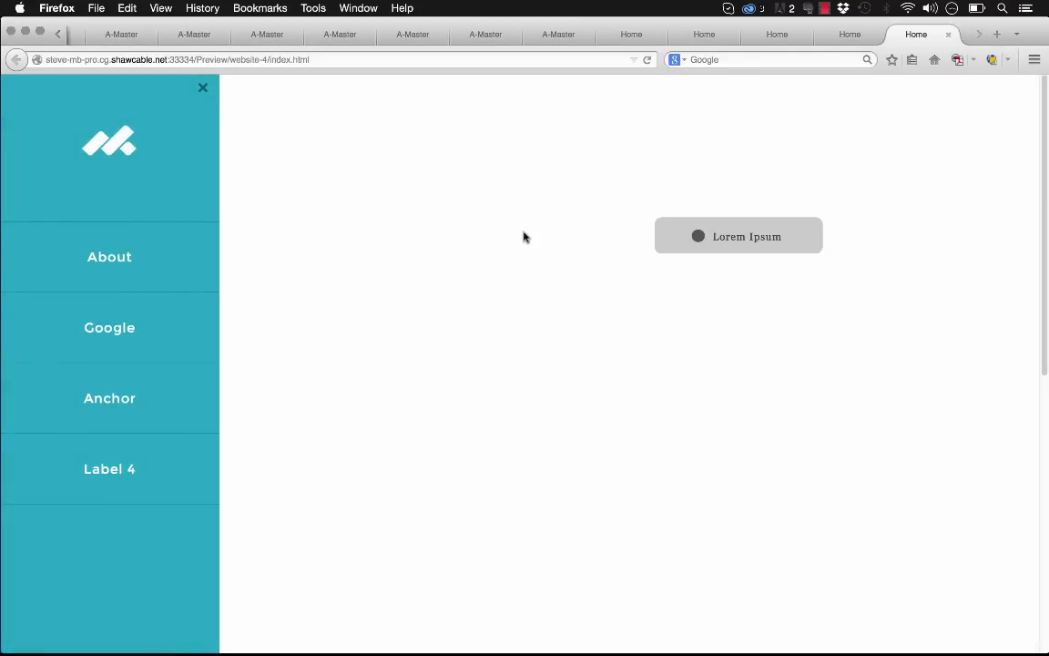
pyautogui.click(127, 256)
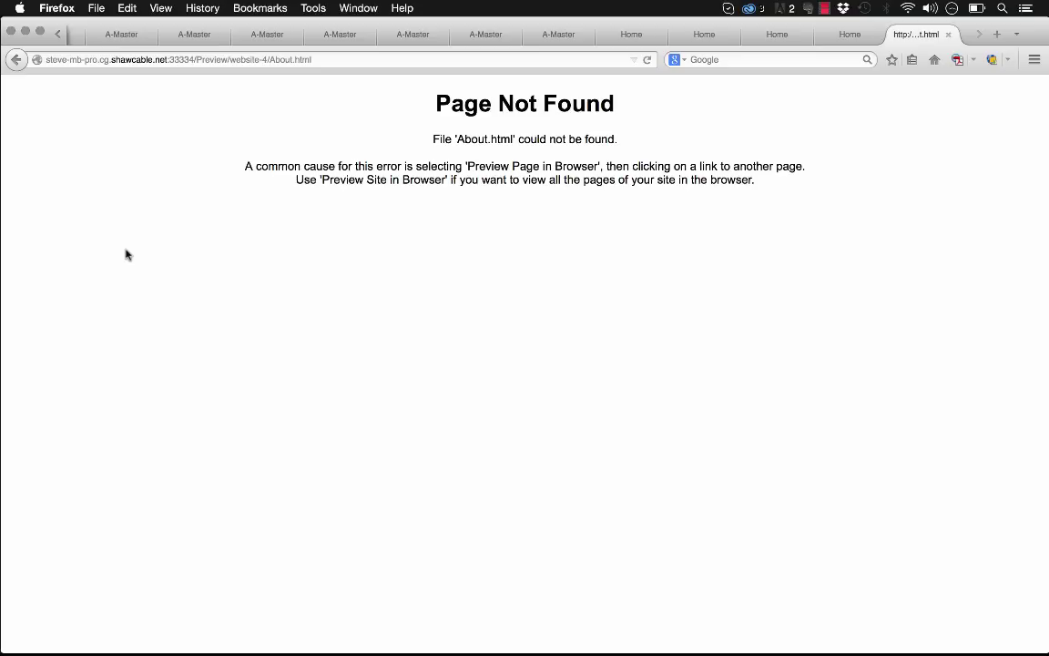
pyautogui.click(13, 60)
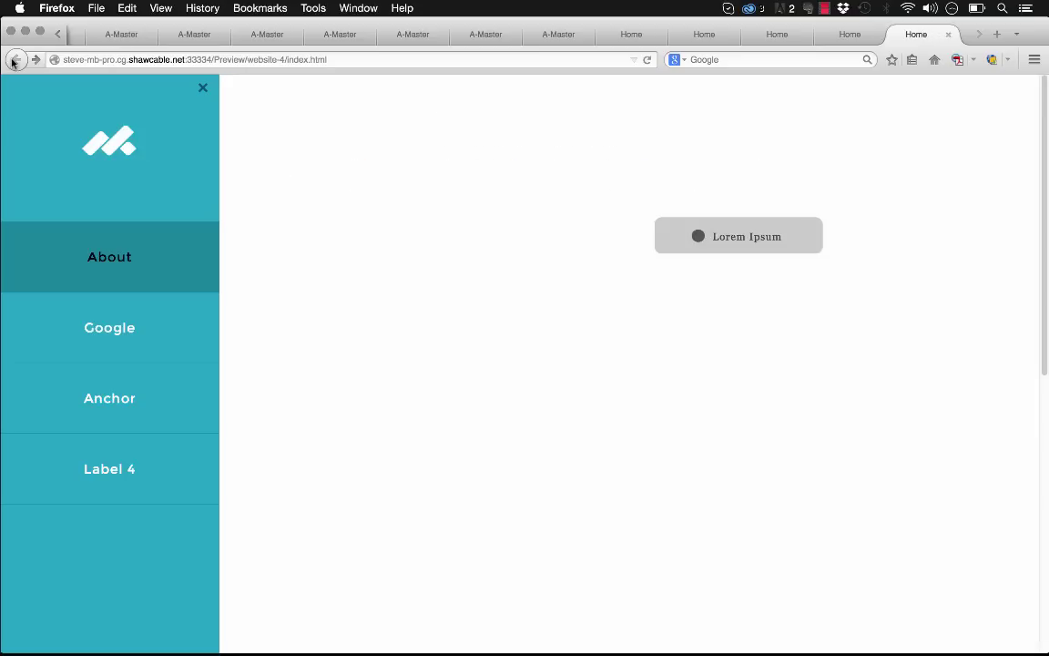
pyautogui.click(159, 248)
pyautogui.click(17, 60)
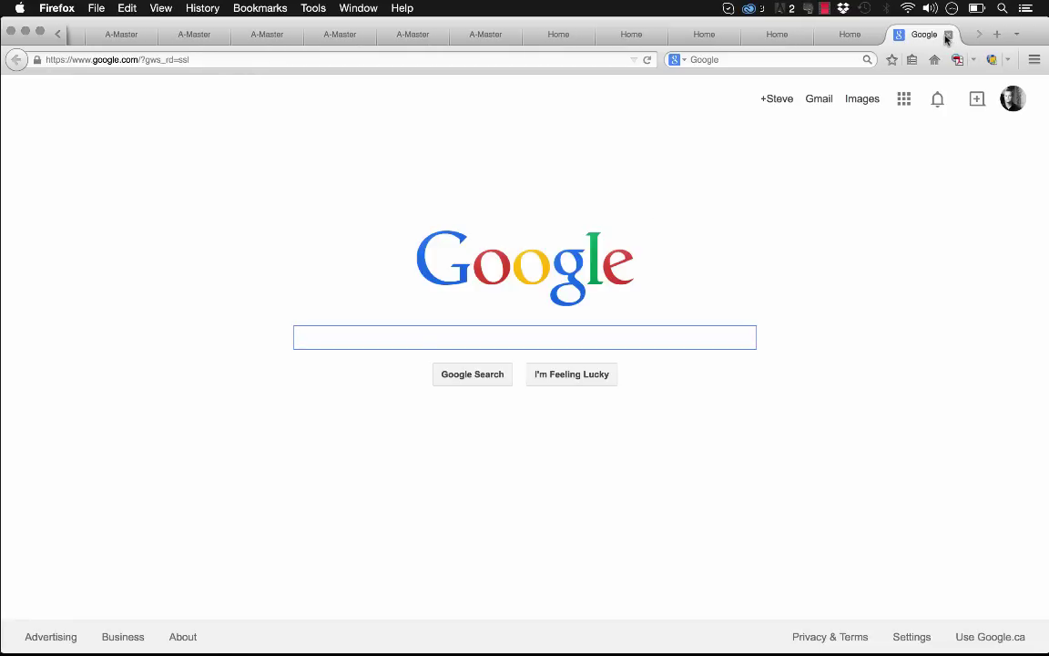
# Close the Google tab and confirm the Anchor link jumps down to #anchor.
pyautogui.click(947, 34)
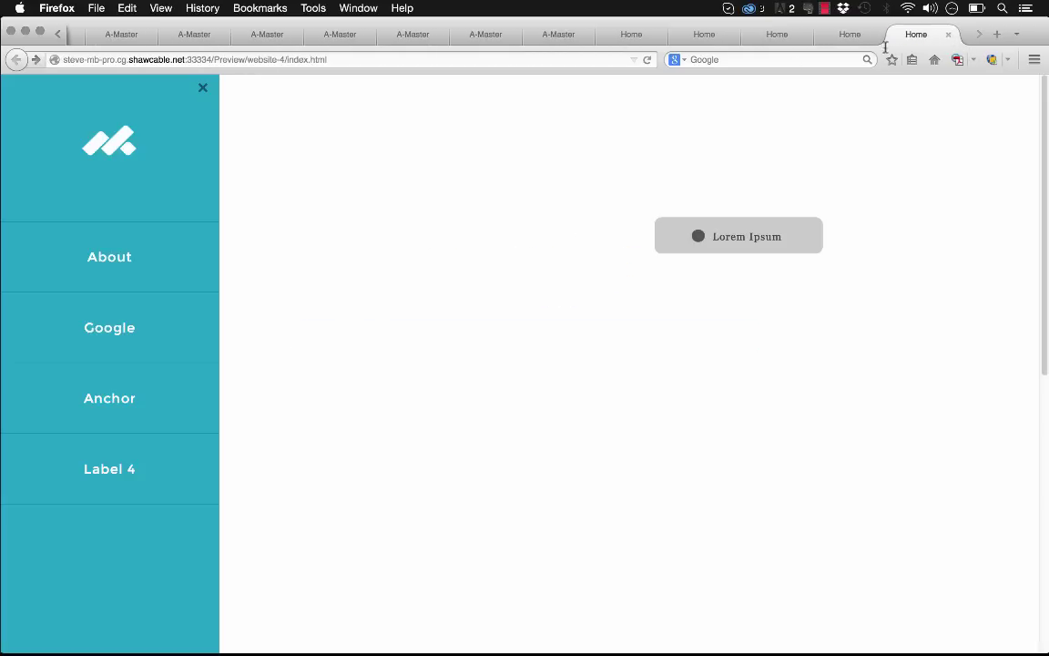
pyautogui.click(126, 402)
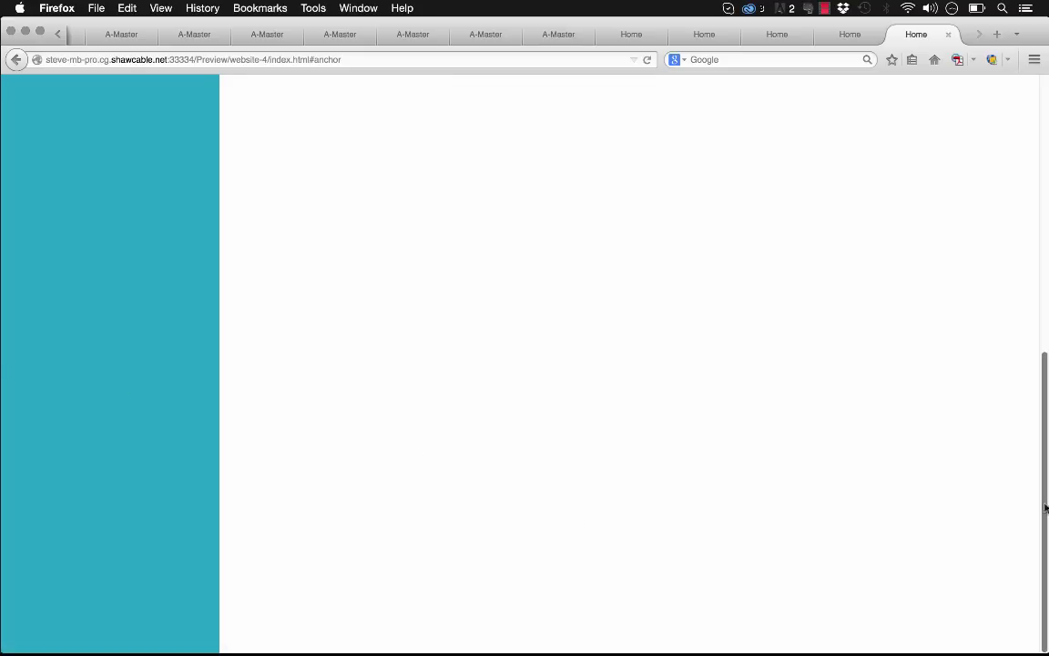
pyautogui.moveTo(1045, 543)
pyautogui.mouseDown()
pyautogui.moveTo(1045, 273)
pyautogui.moveTo(1045, 543)
pyautogui.mouseUp()
pyautogui.scroll(10, 1011, 409)
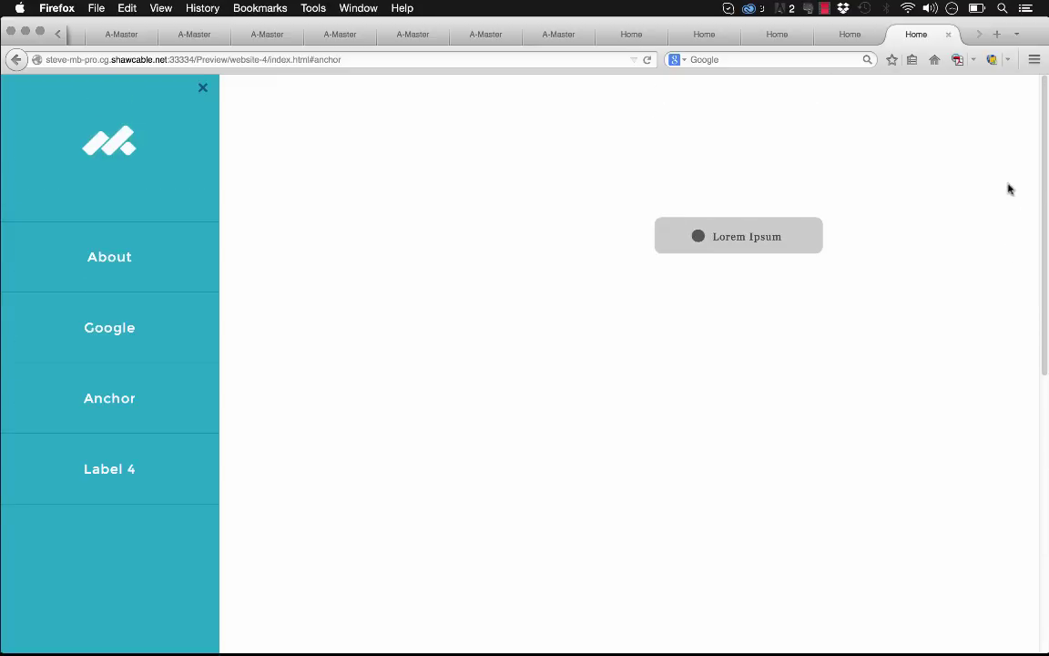
pyautogui.click(202, 88)
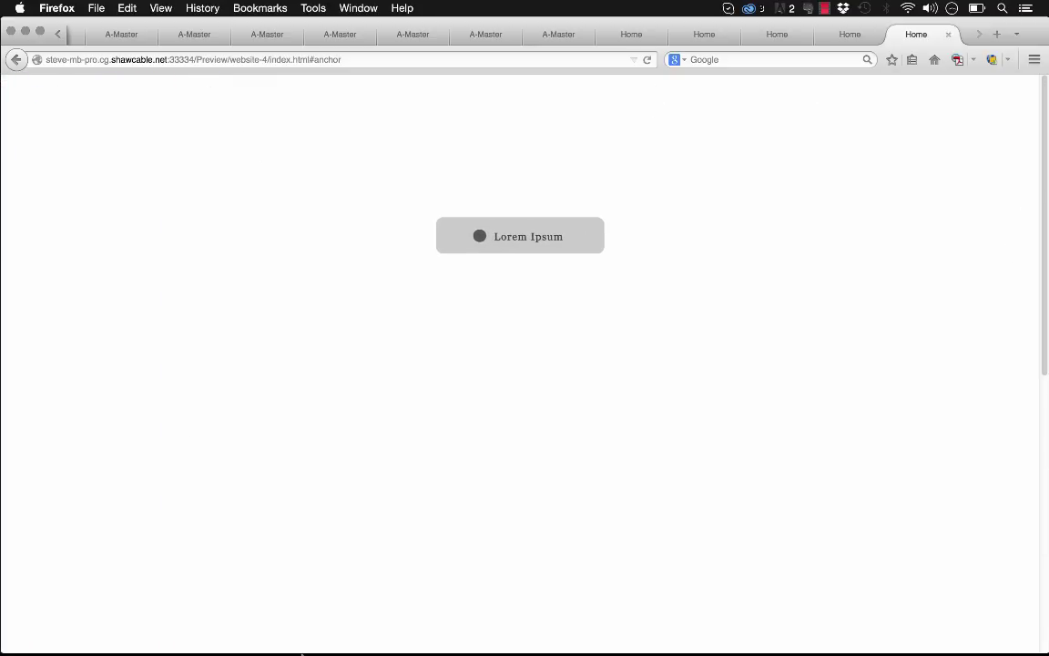
pyautogui.click(354, 628)
# Preview the whole site and confirm the sidebar's About link now loads About.html.
pyautogui.click(143, 8)
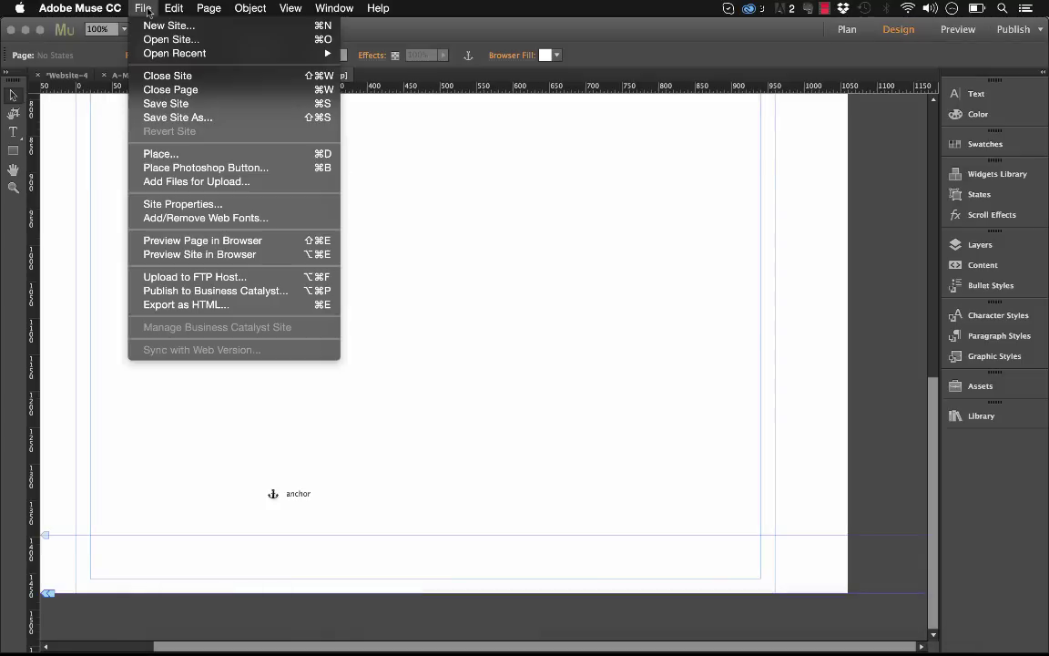
pyautogui.click(199, 254)
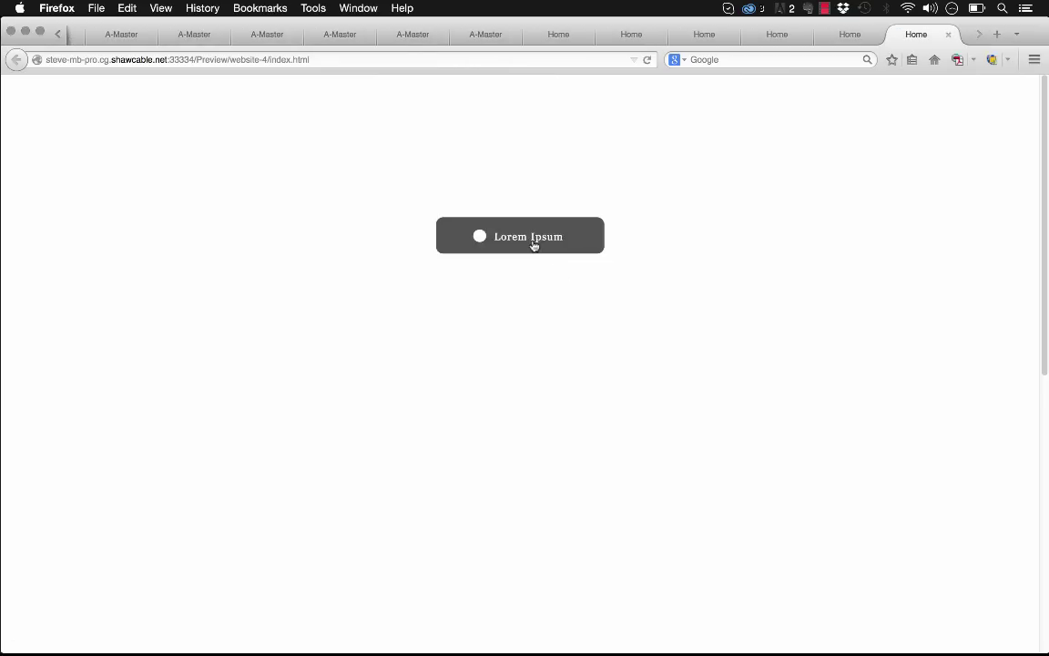
pyautogui.click(534, 243)
pyautogui.click(127, 250)
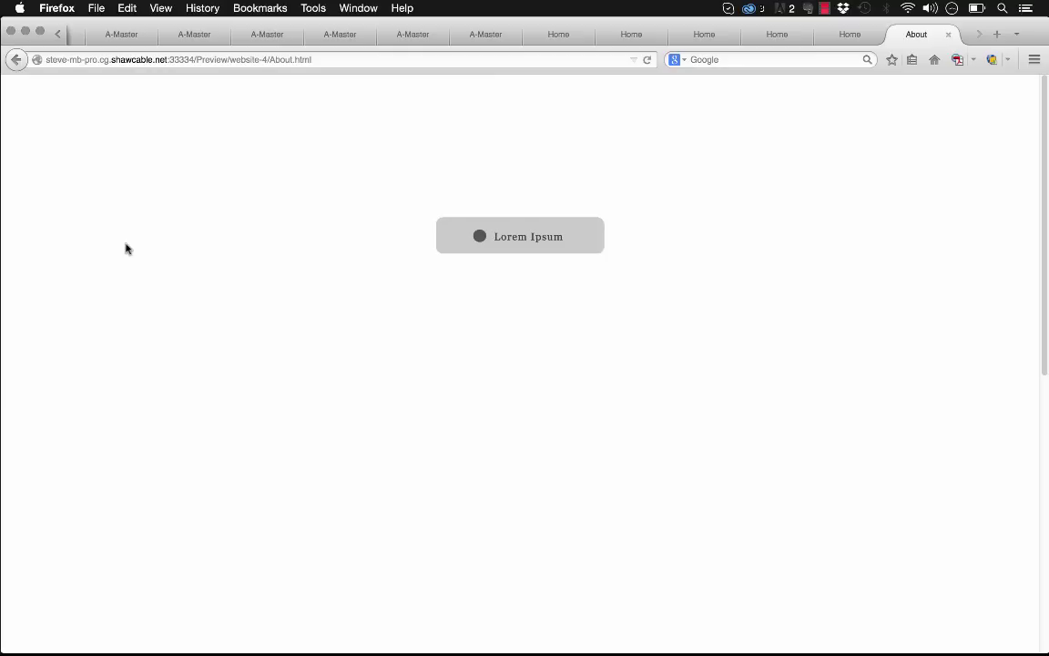
pyautogui.click(19, 59)
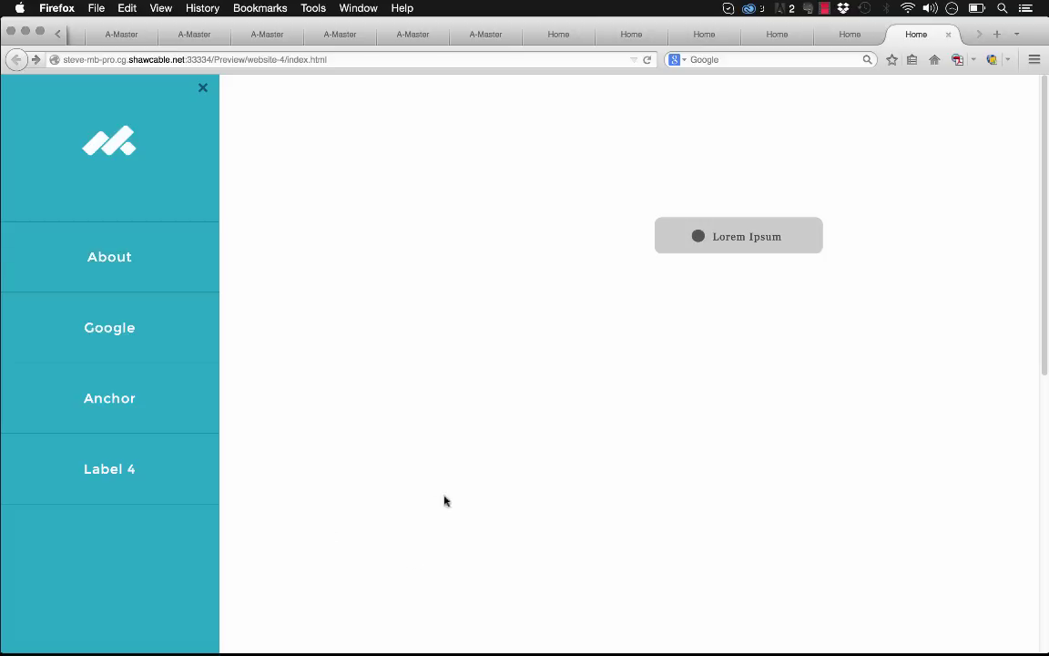
pyautogui.click(205, 88)
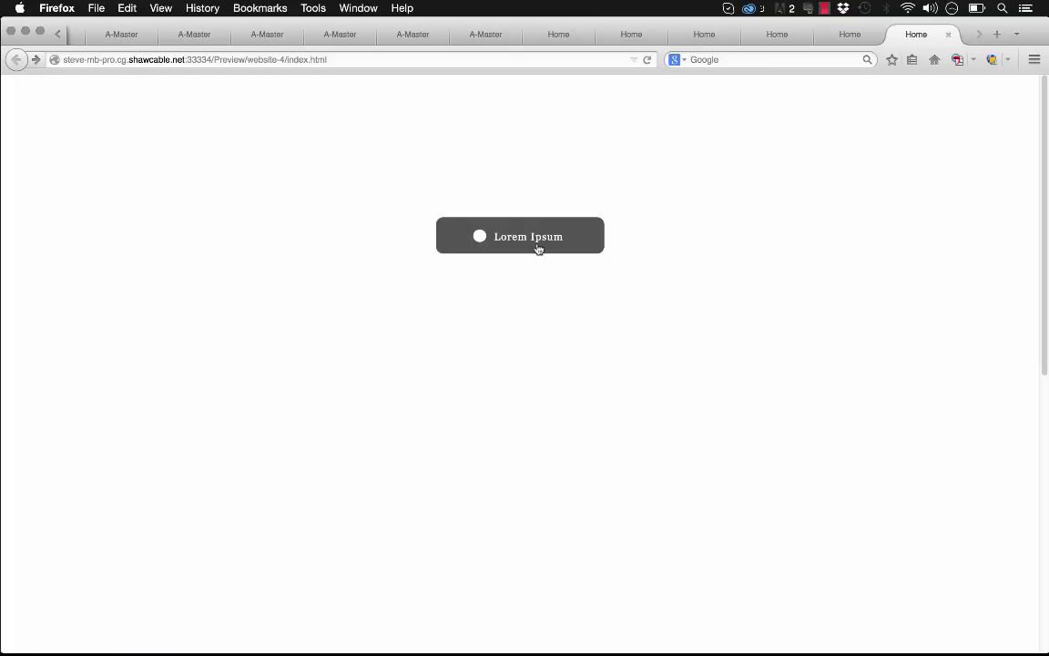
pyautogui.click(538, 244)
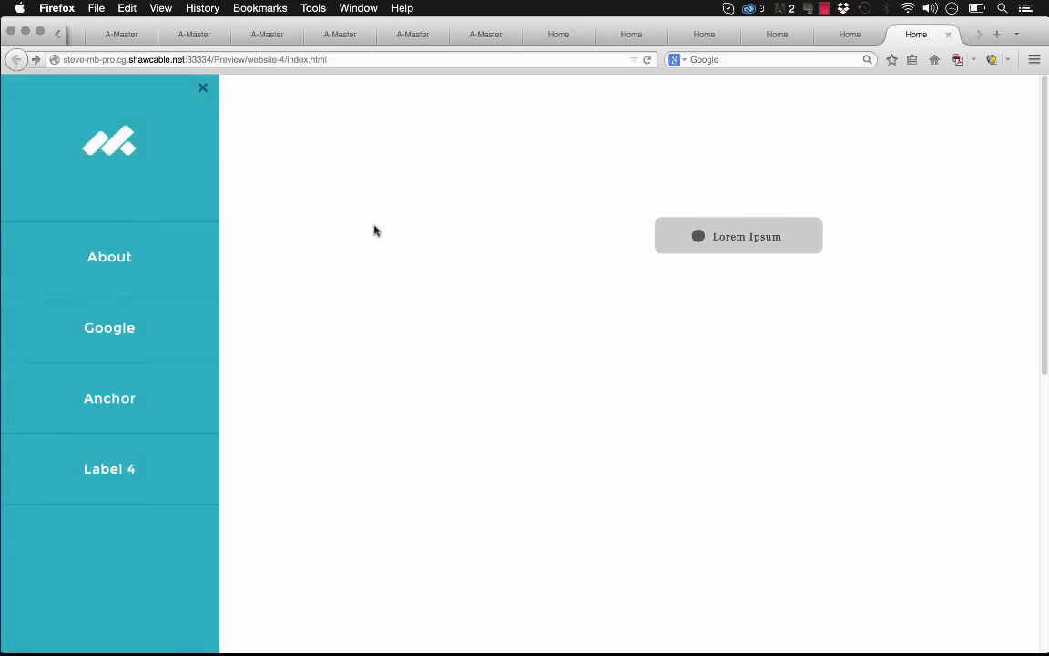